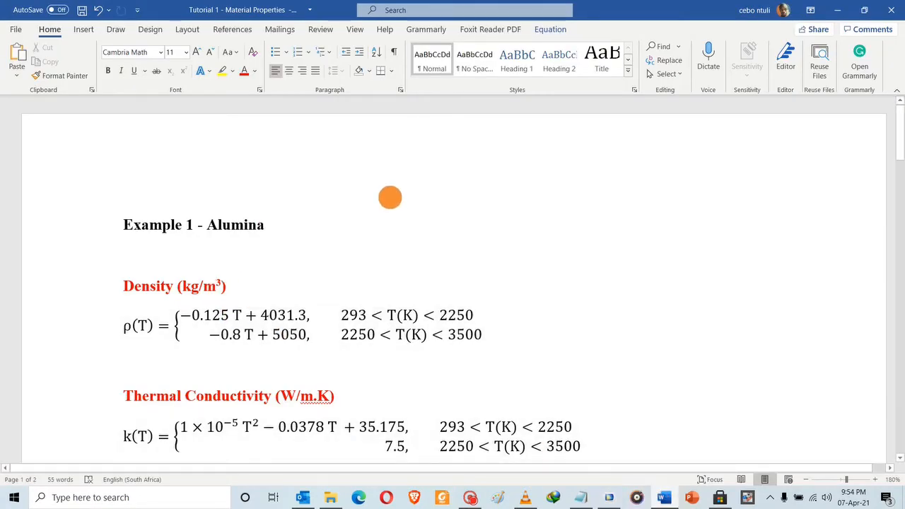
Step: Review the temperature-dependent alumina property equations in the document, from density through the coefficient of thermal expansion
scroll(389, 197, "down", 1)
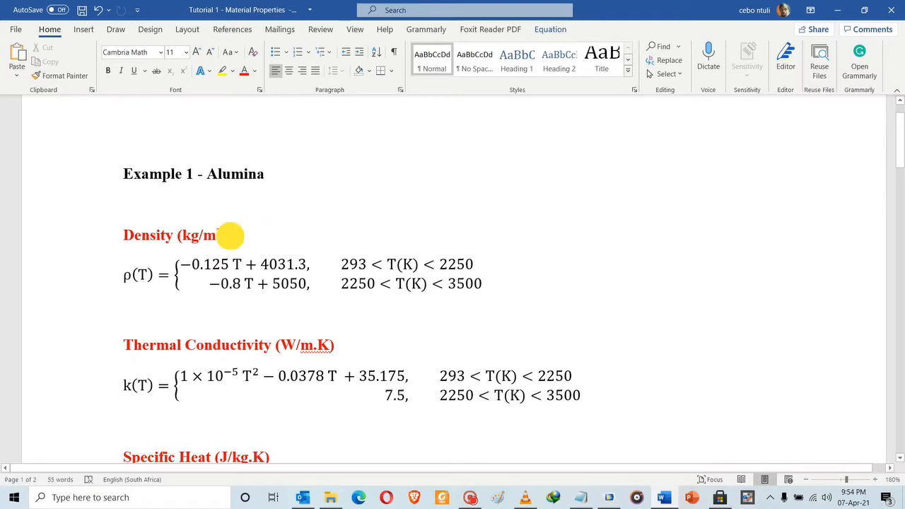
left_click_drag(230, 236, 117, 241)
scroll(298, 251, "down", 2)
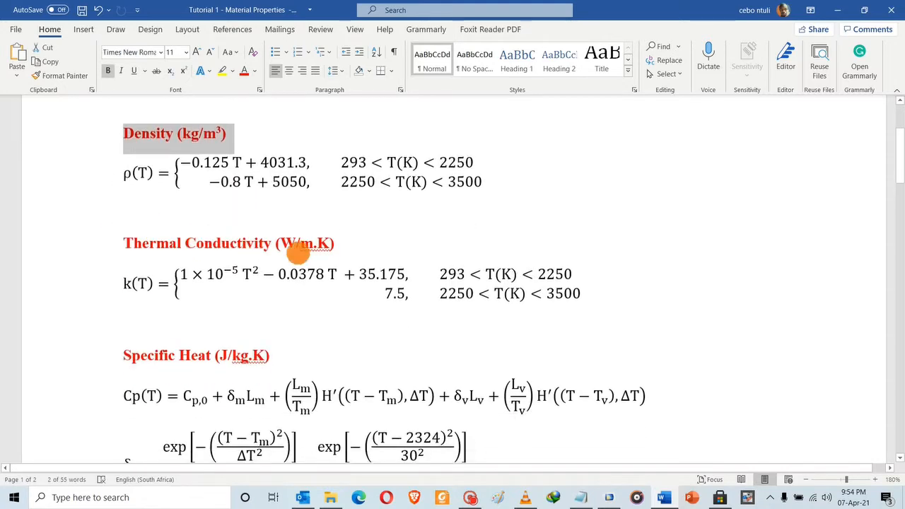
left_click_drag(347, 240, 135, 242)
scroll(154, 243, "down", 4)
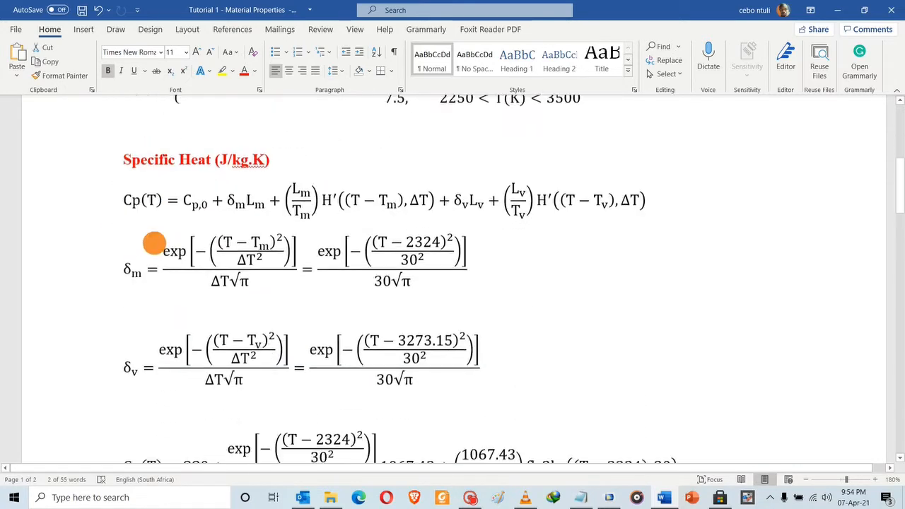
scroll(180, 161, "down", 9)
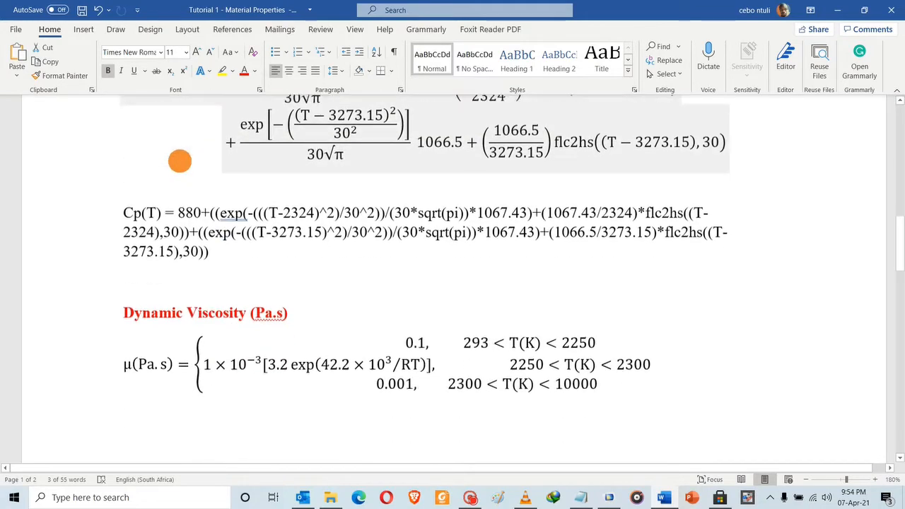
scroll(202, 236, "down", 7)
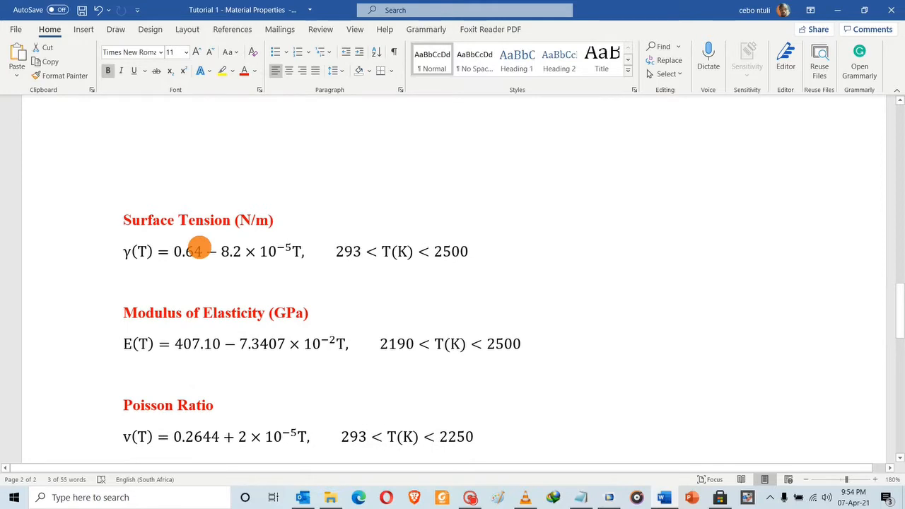
scroll(198, 244, "down", 2)
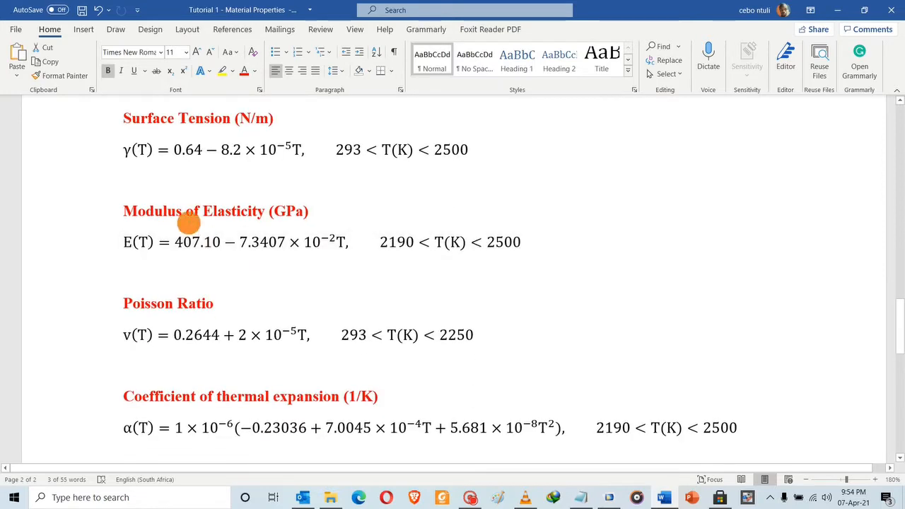
scroll(188, 233, "down", 1)
scroll(188, 226, "down", 1)
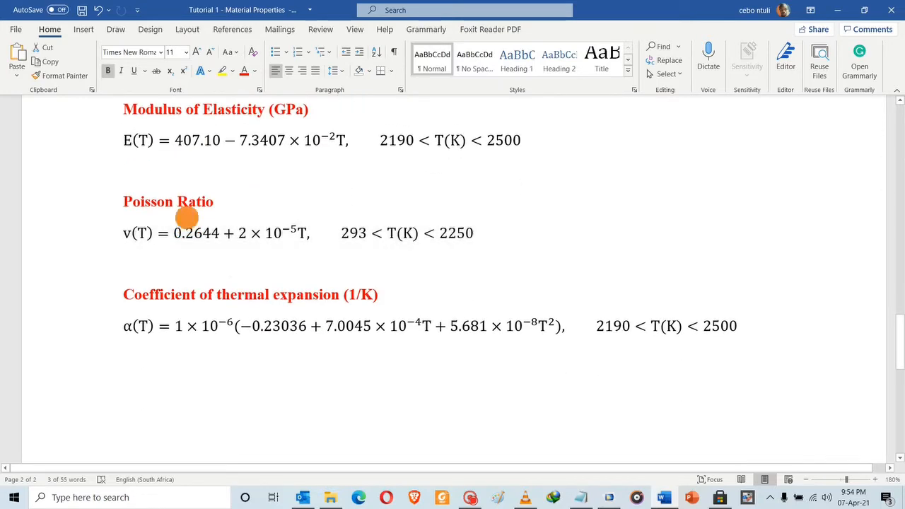
scroll(186, 210, "down", 1)
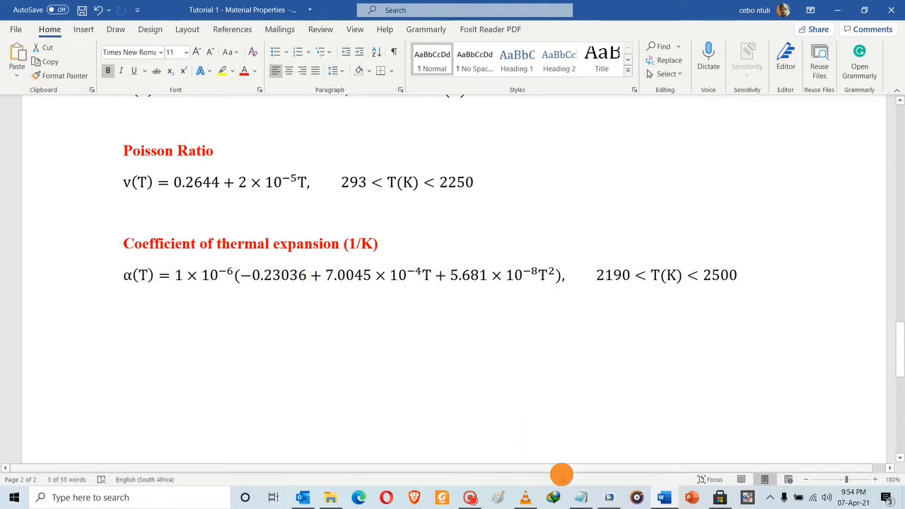
Step: Switch to COMSOL Multiphysics and start a new blank model
left_click(612, 497)
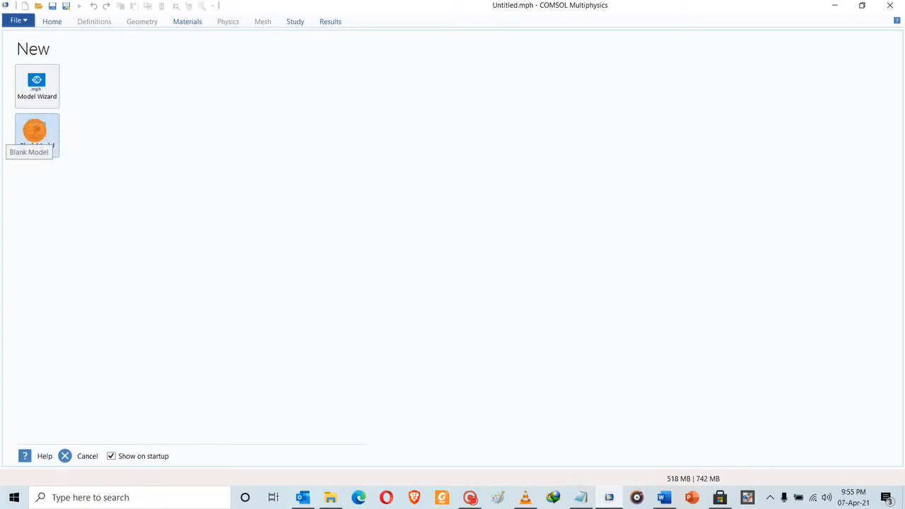
left_click(34, 130)
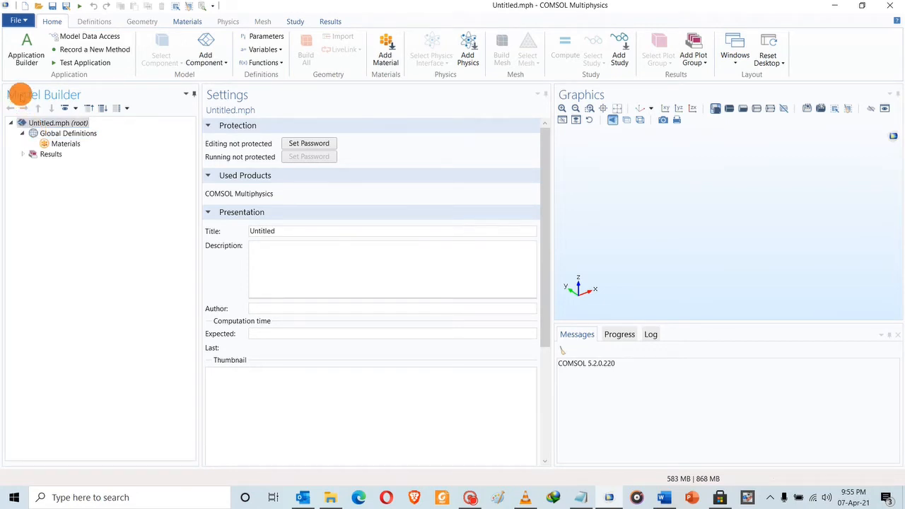
Step: Add a blank material under the global Materials node and label it Alumina
left_click(60, 143)
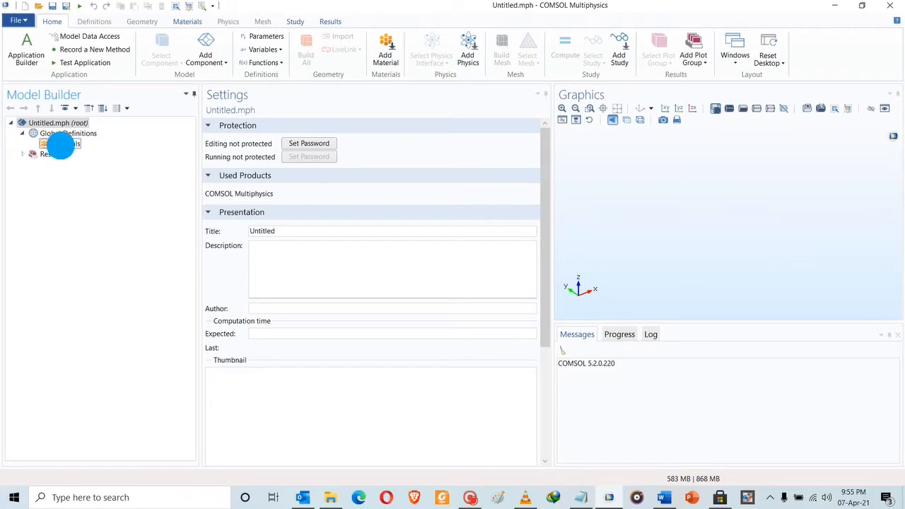
right_click(60, 143)
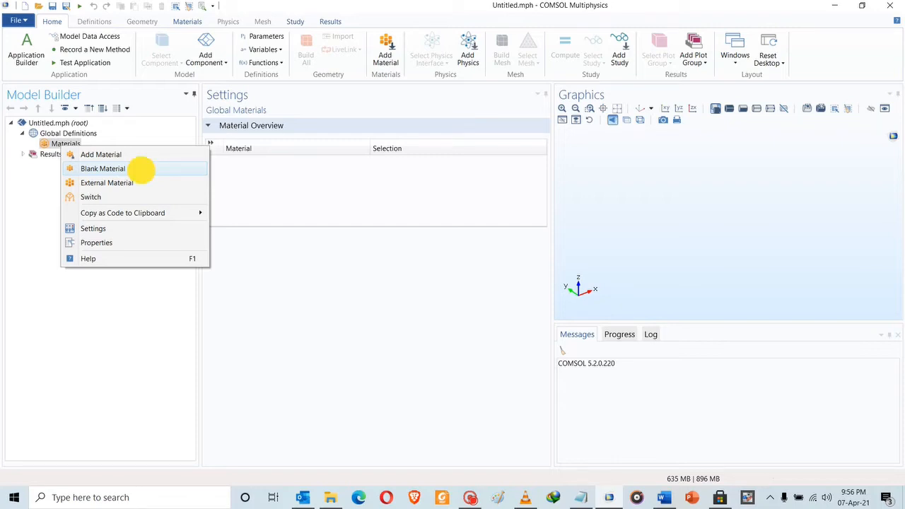
left_click(141, 168)
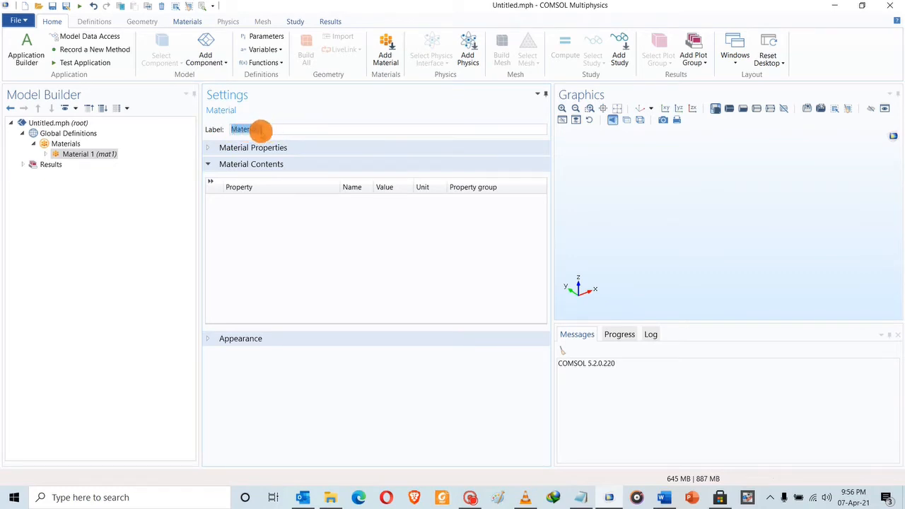
type("Alumina")
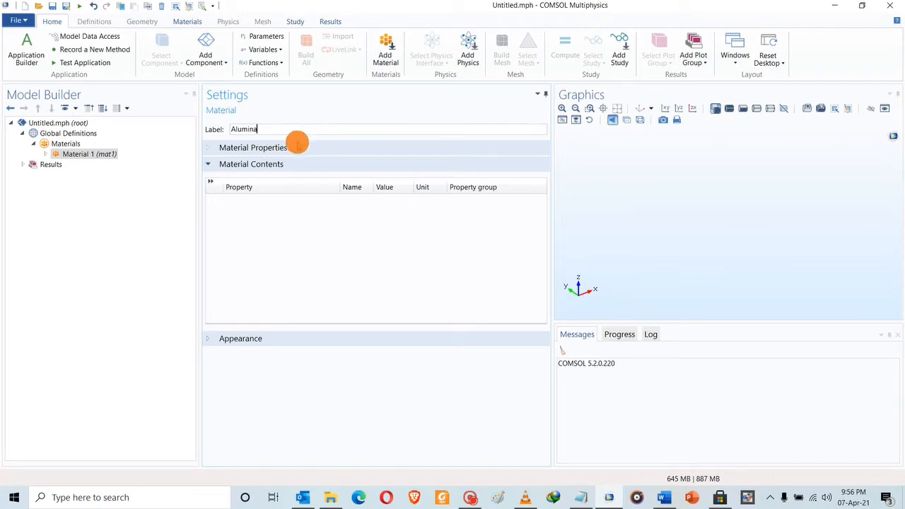
Step: Add the basic properties Density and Dynamic Viscosity to the Alumina material
left_click(207, 148)
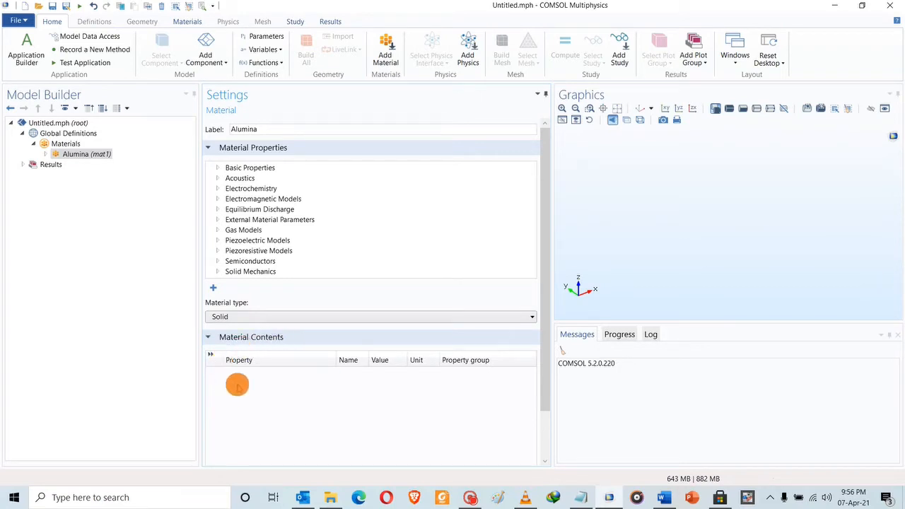
left_click(234, 167)
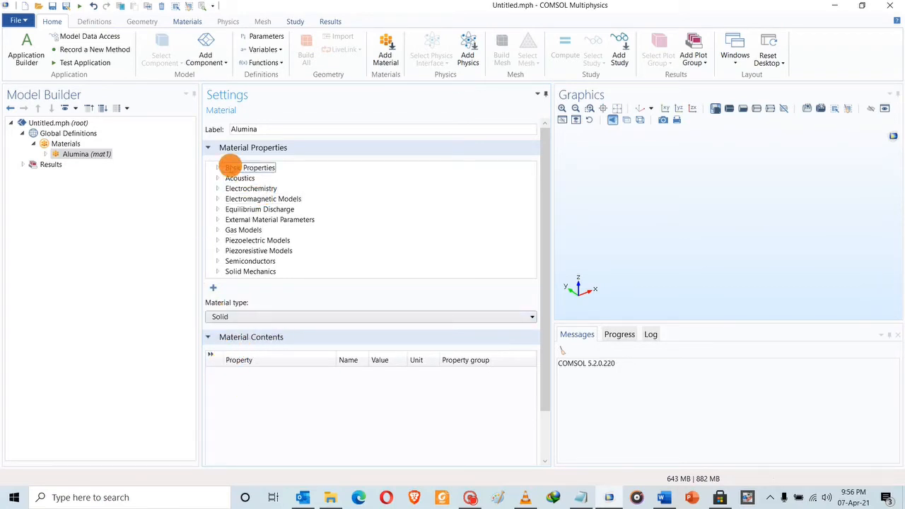
left_click(216, 168)
left_click(290, 191)
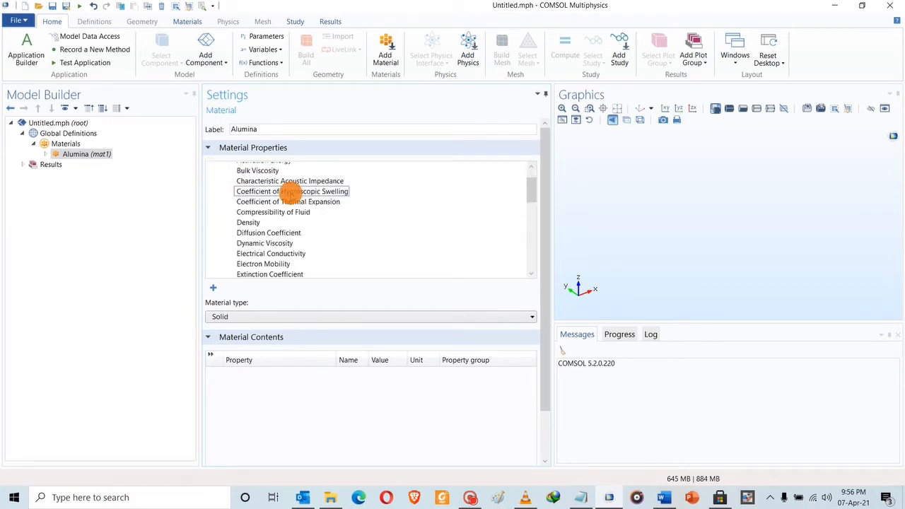
scroll(291, 191, "up", 1)
left_click(271, 199)
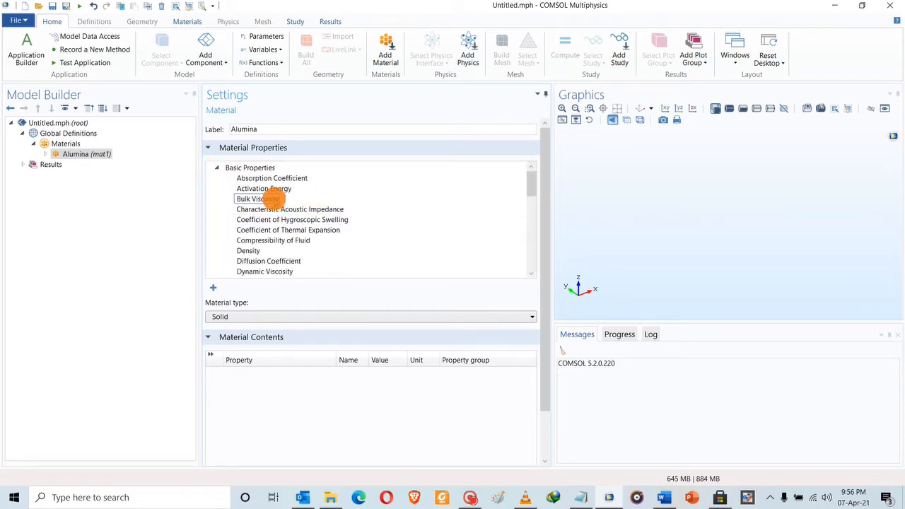
scroll(271, 201, "down", 1)
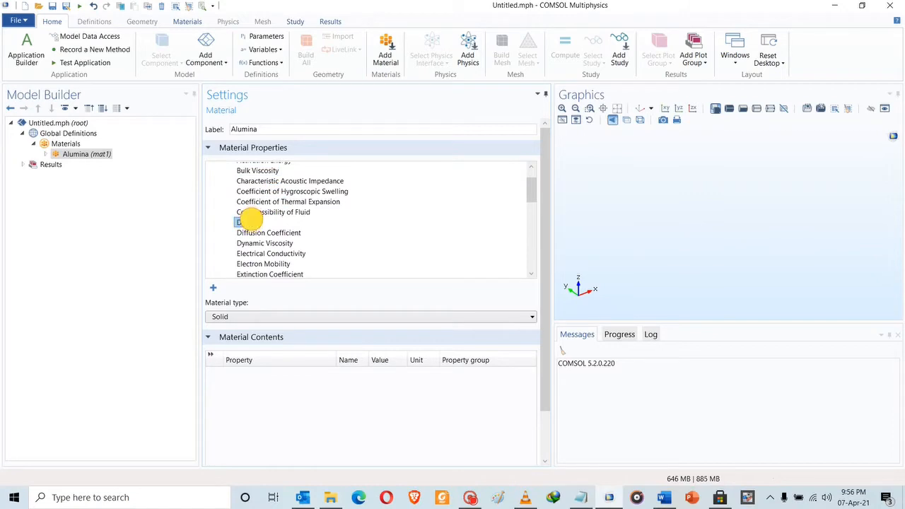
left_click(248, 222)
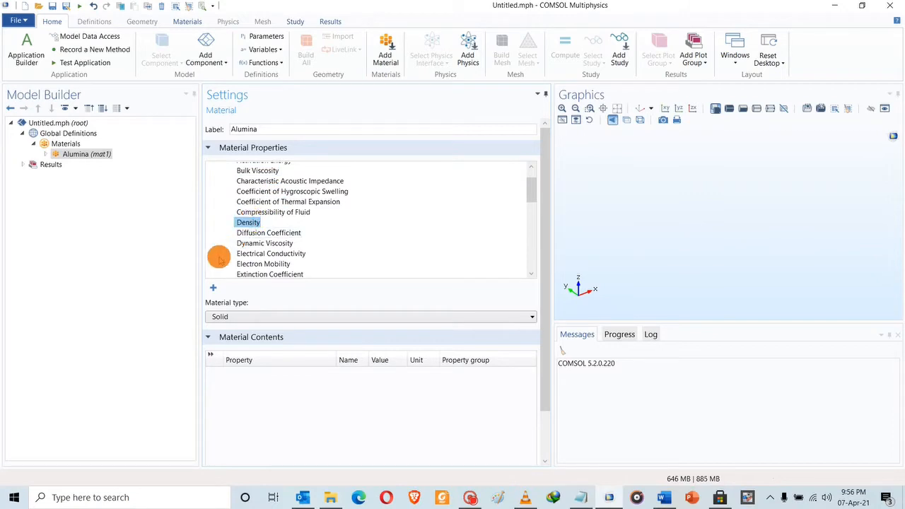
left_click(211, 290)
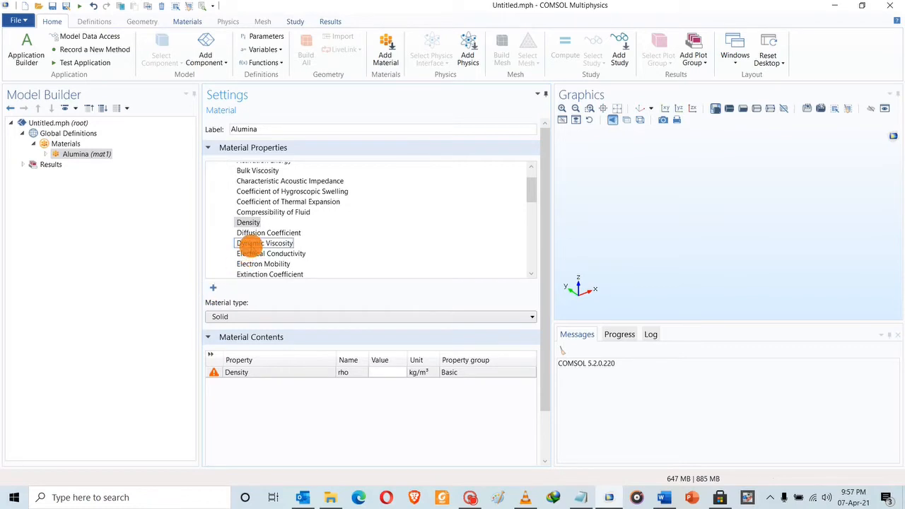
left_click(251, 244)
left_click(213, 288)
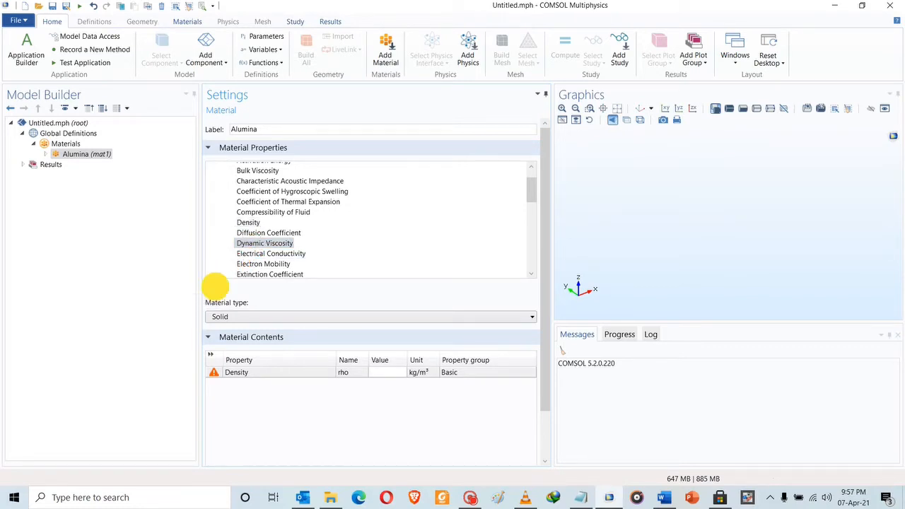
Step: Add the basic properties Heat Capacity at Constant Pressure and Poisson's Ratio to the Alumina material
scroll(219, 263, "down", 3)
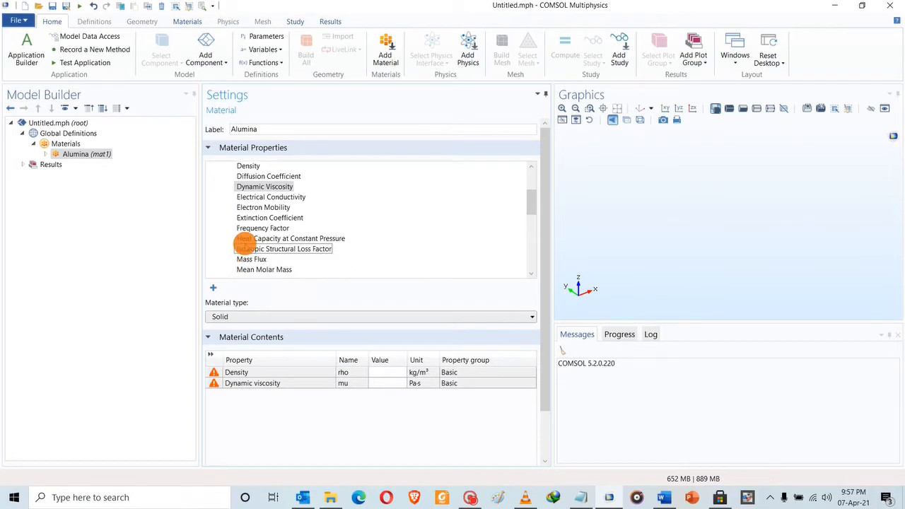
left_click(249, 239)
scroll(247, 237, "down", 3)
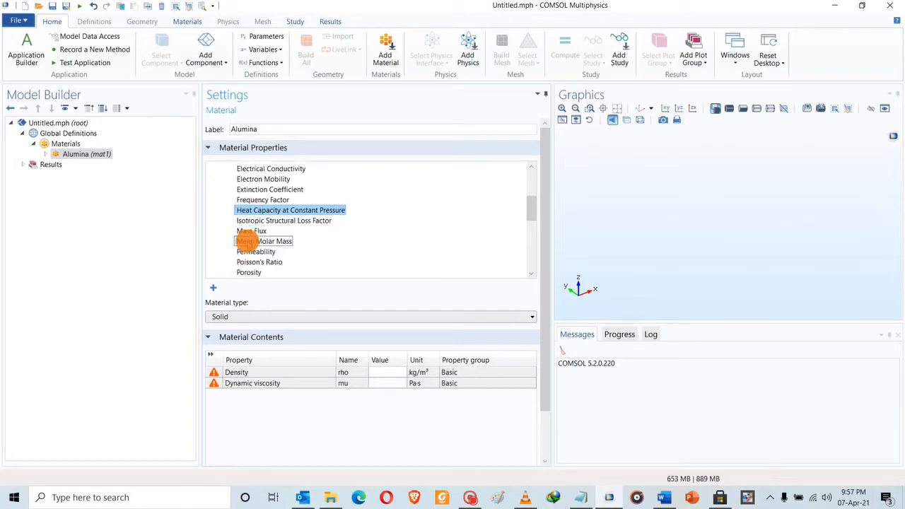
left_click(213, 287)
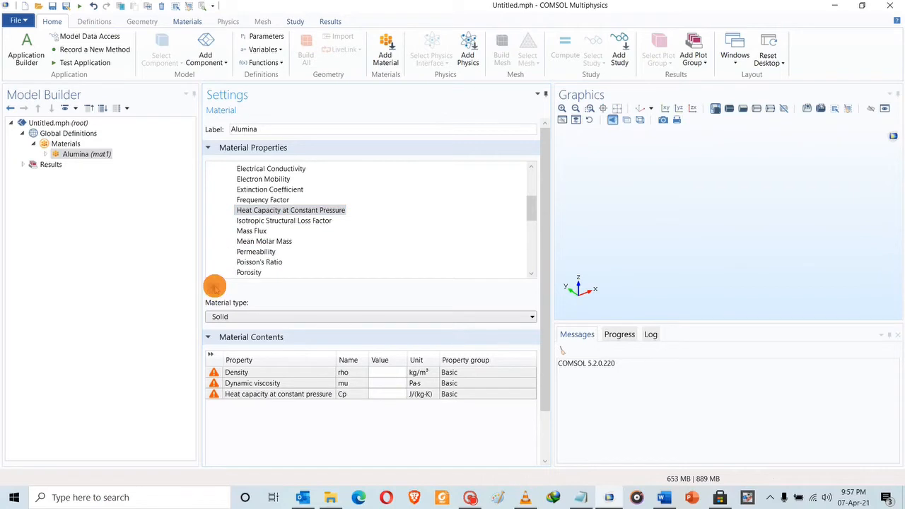
left_click(260, 262)
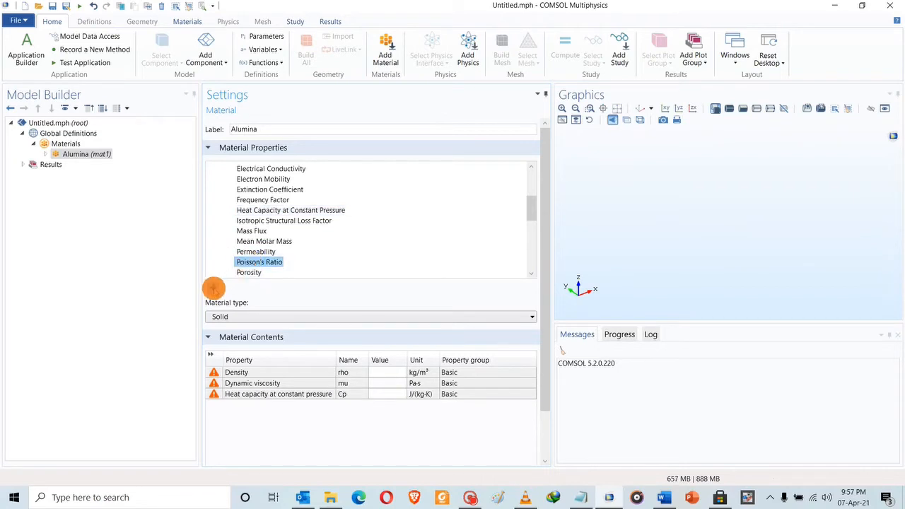
left_click(213, 287)
Step: Add the basic properties Thermal Conductivity and Young's Modulus to the Alumina material
scroll(244, 240, "down", 5)
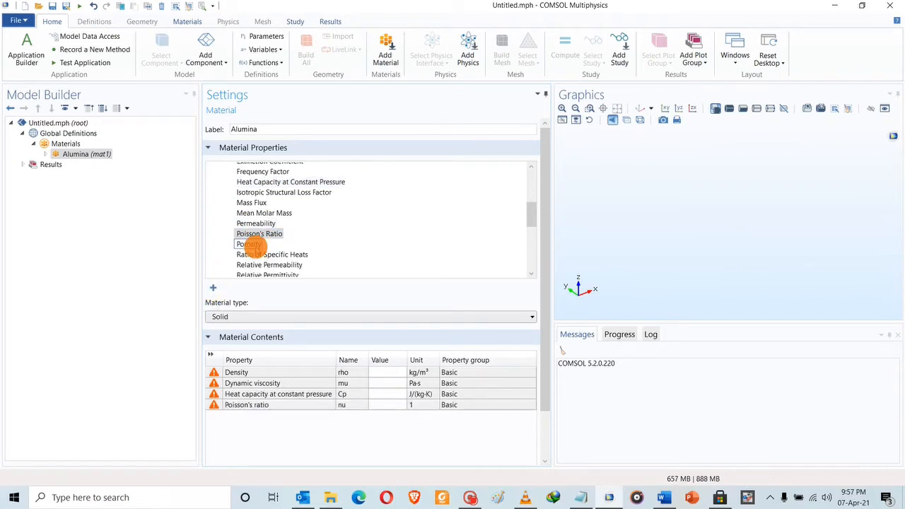
left_click(256, 248)
scroll(255, 248, "down", 6)
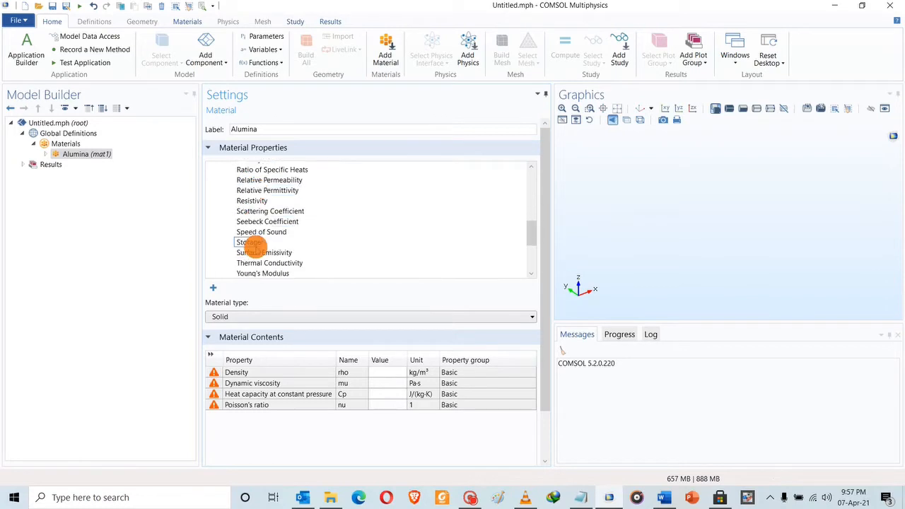
scroll(253, 241, "down", 2)
left_click(262, 244)
left_click(259, 235)
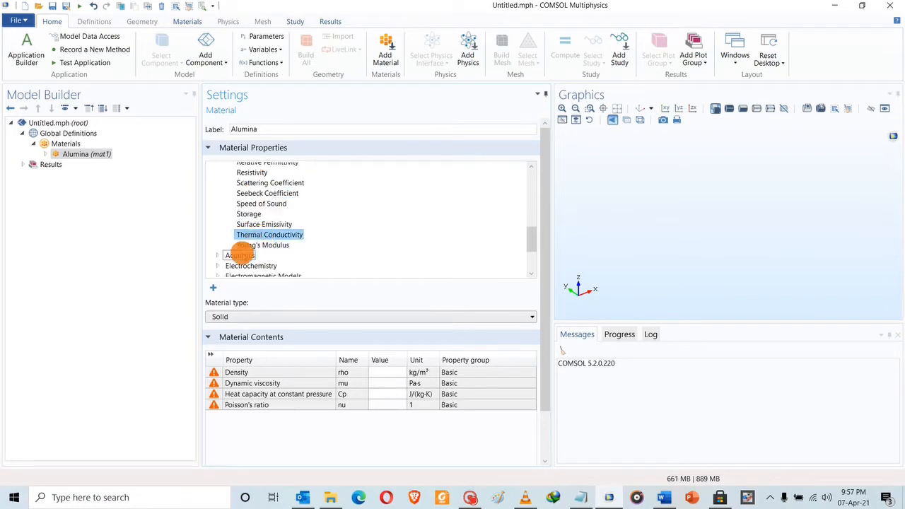
left_click(214, 287)
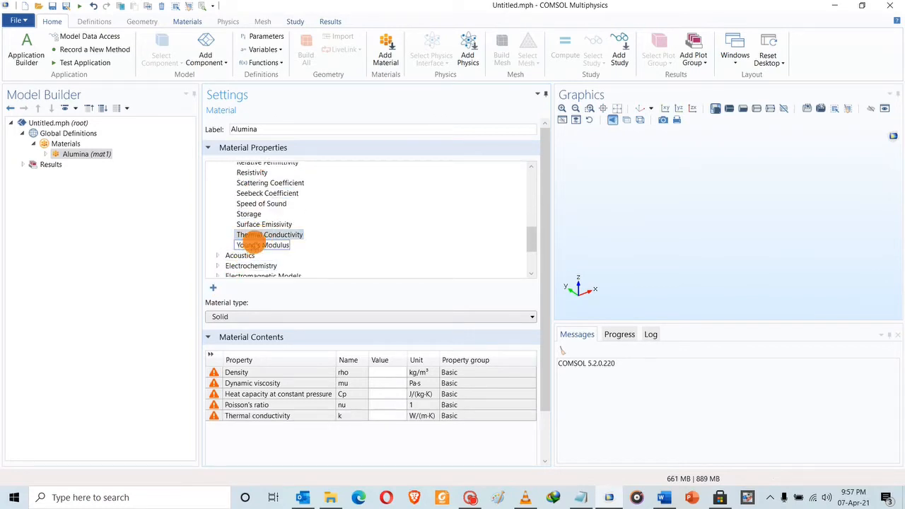
left_click(260, 245)
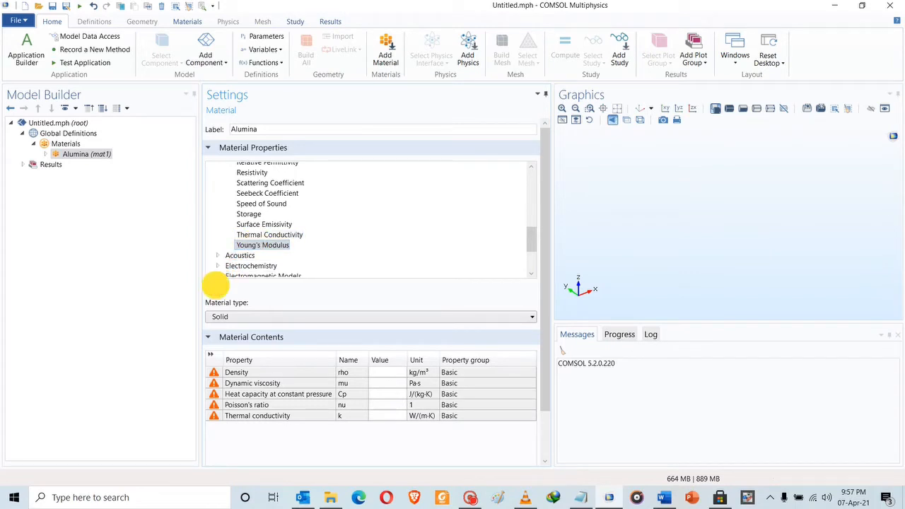
left_click(214, 287)
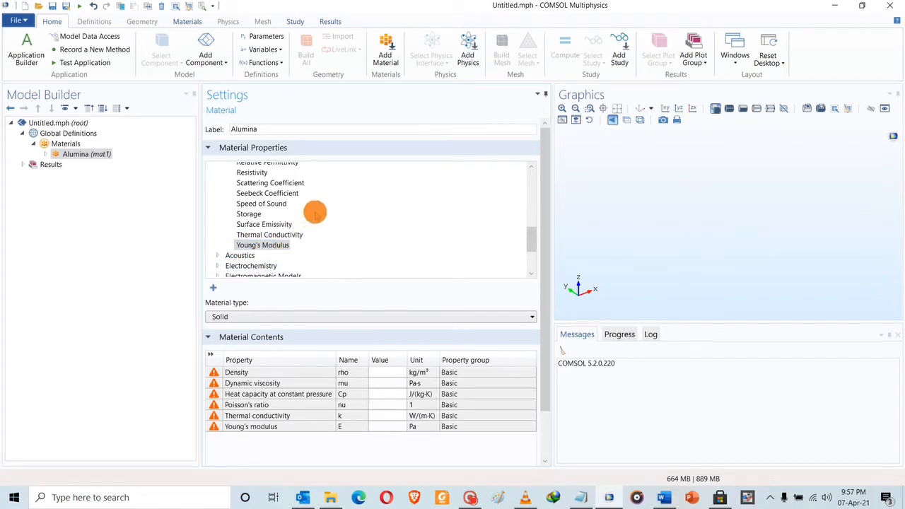
Step: Add the basic property Coefficient of Thermal Expansion to the Alumina material, then collapse the Basic Properties group
scroll(316, 212, "up", 1)
scroll(315, 212, "up", 1)
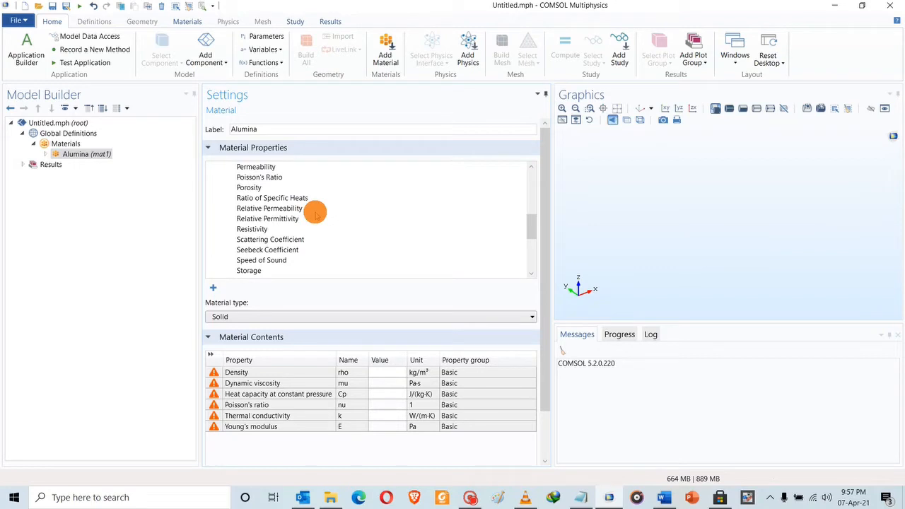
scroll(316, 214, "up", 1)
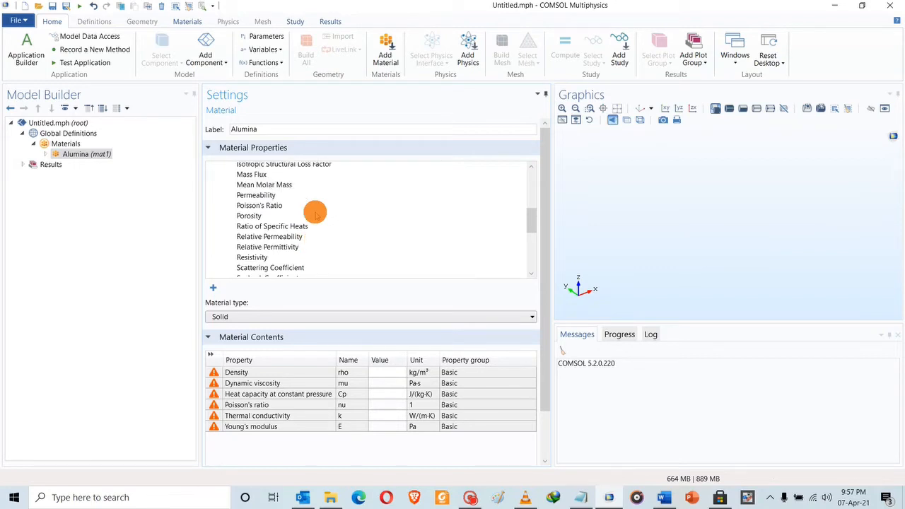
scroll(315, 213, "up", 1)
scroll(315, 214, "up", 1)
left_click(315, 211)
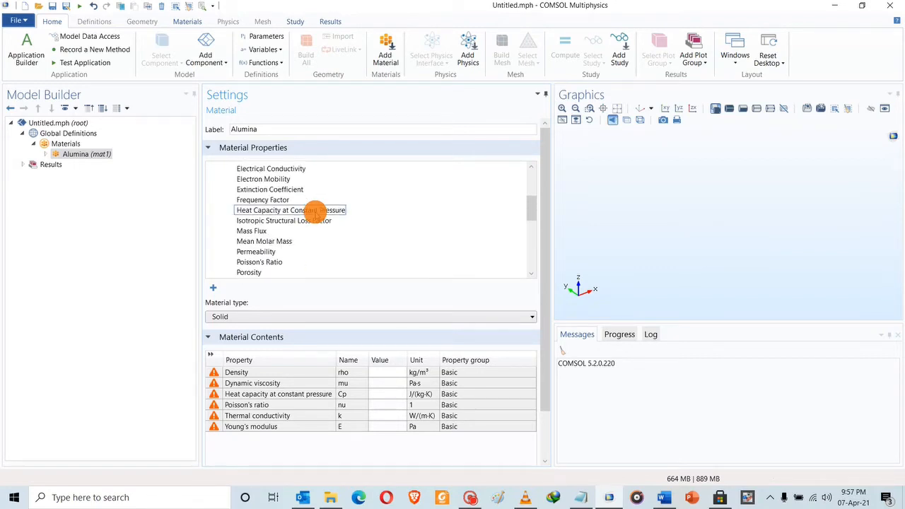
scroll(315, 213, "up", 2)
scroll(315, 213, "up", 1)
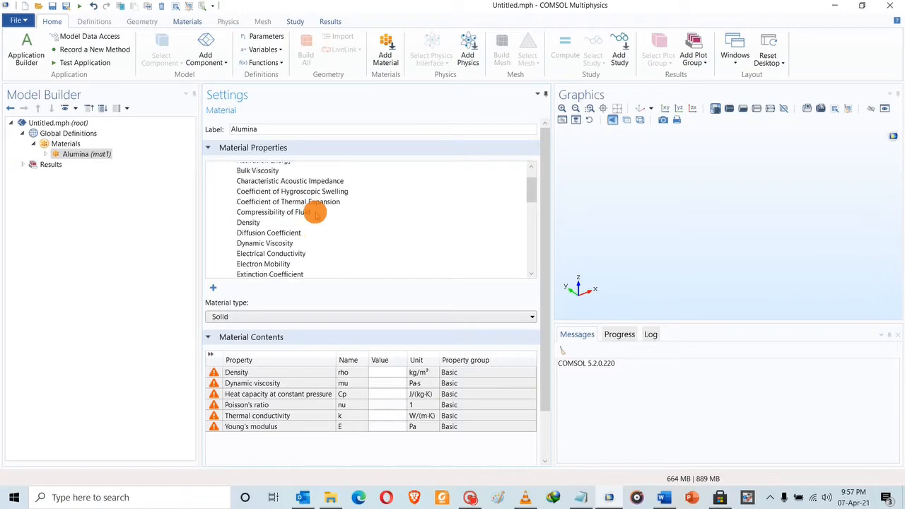
scroll(315, 214, "up", 1)
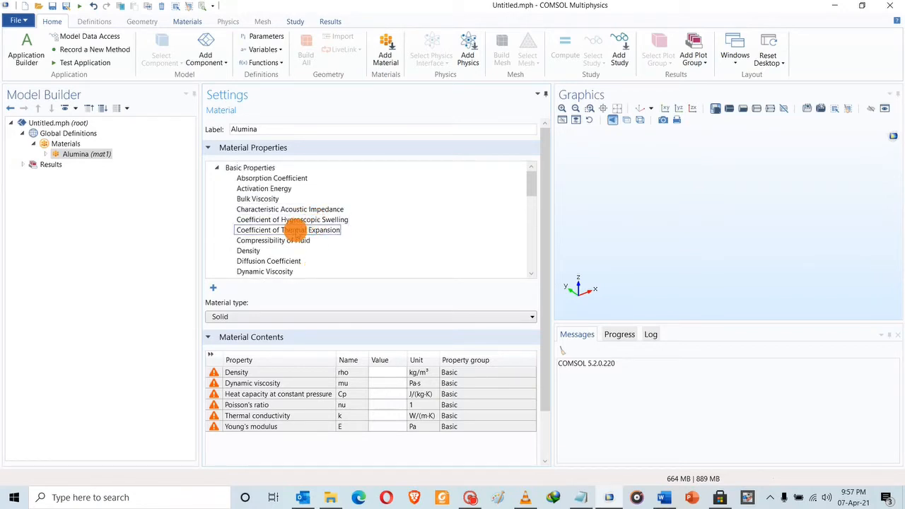
left_click(293, 230)
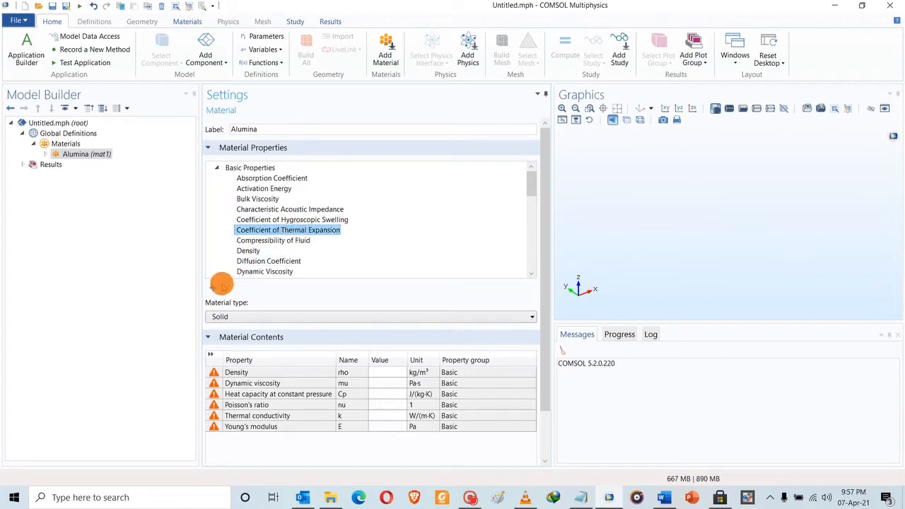
left_click(214, 287)
left_click(213, 287)
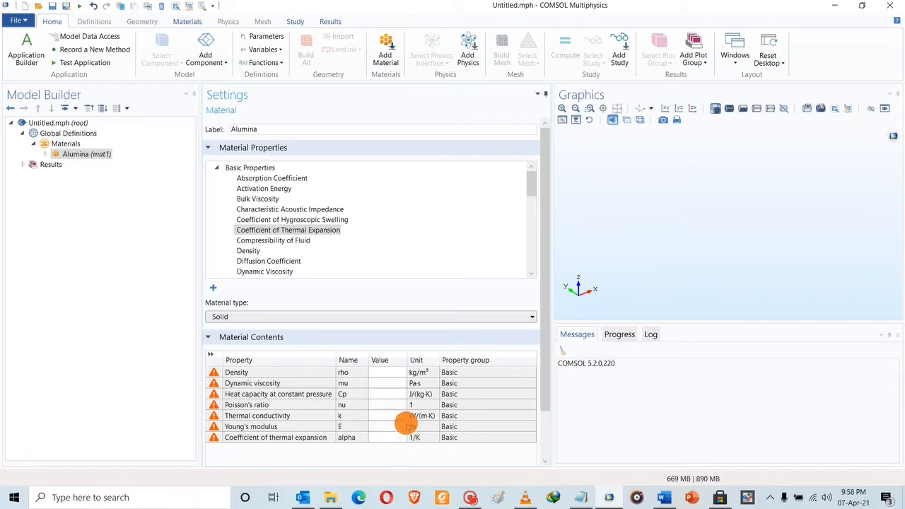
left_click(217, 166)
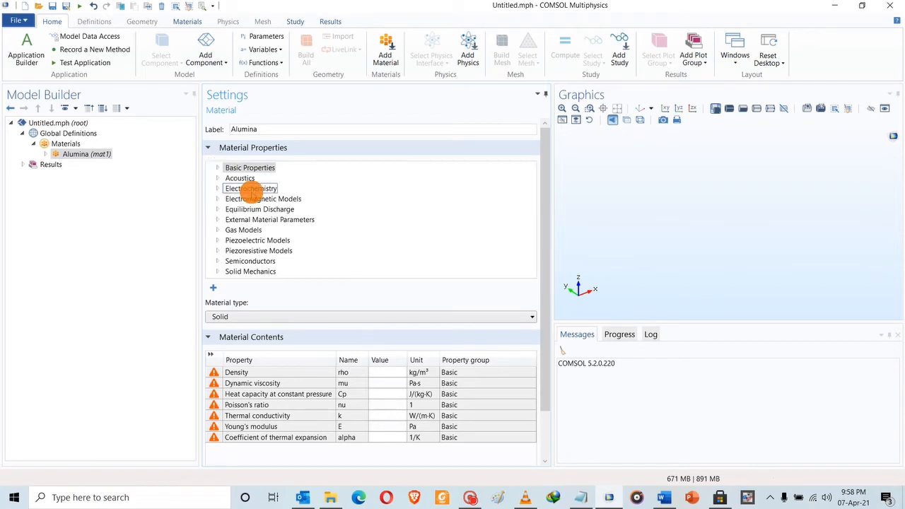
Step: Add Temperature as a model input to the Basic property group of Alumina and check the model inputs table
left_click(45, 154)
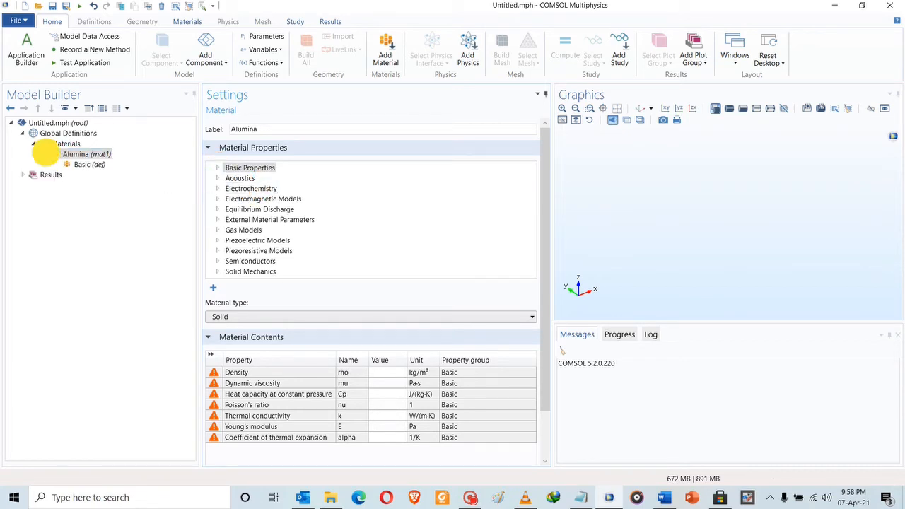
left_click(79, 165)
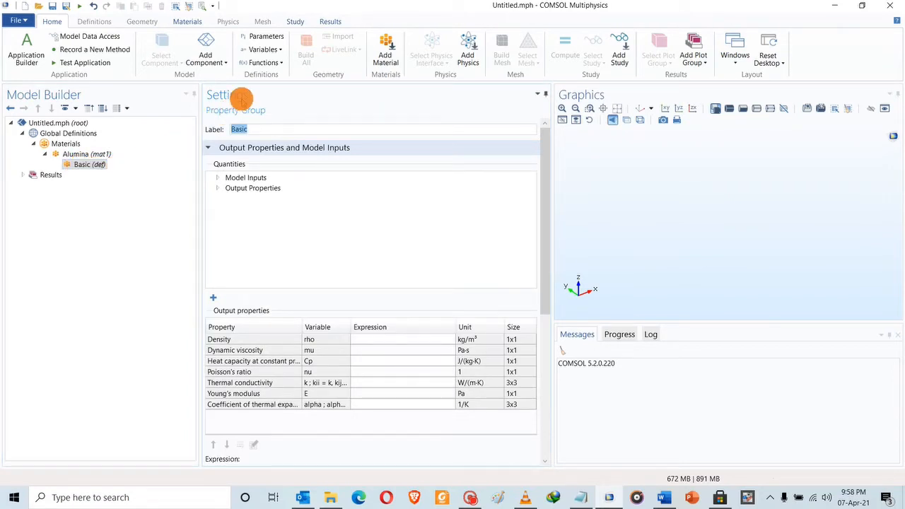
left_click(241, 188)
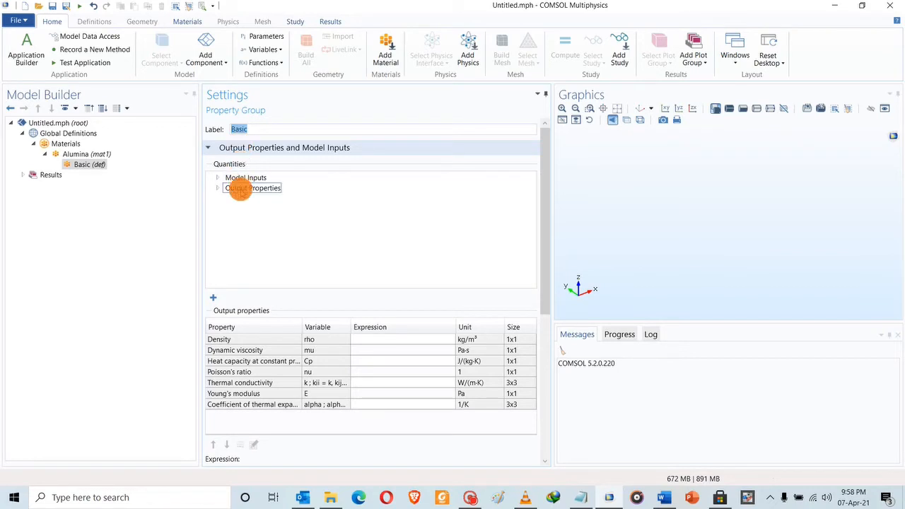
left_click(240, 178)
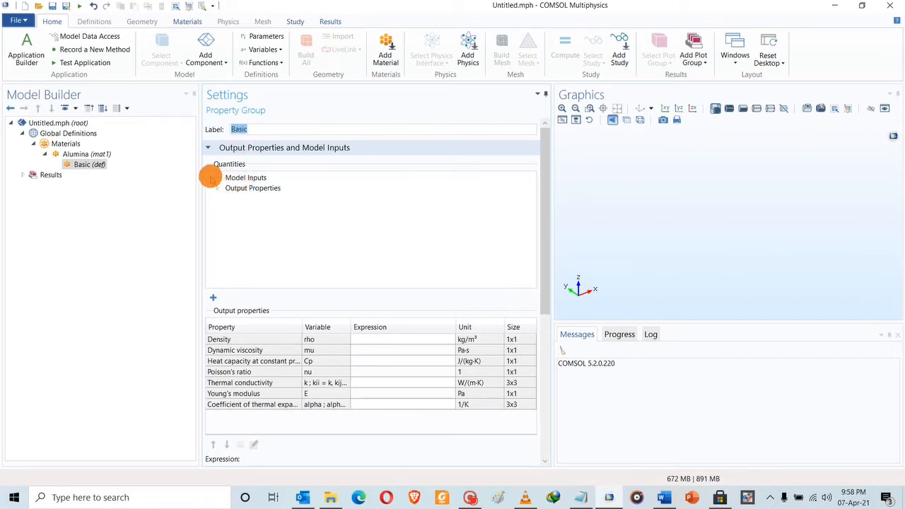
left_click(217, 178)
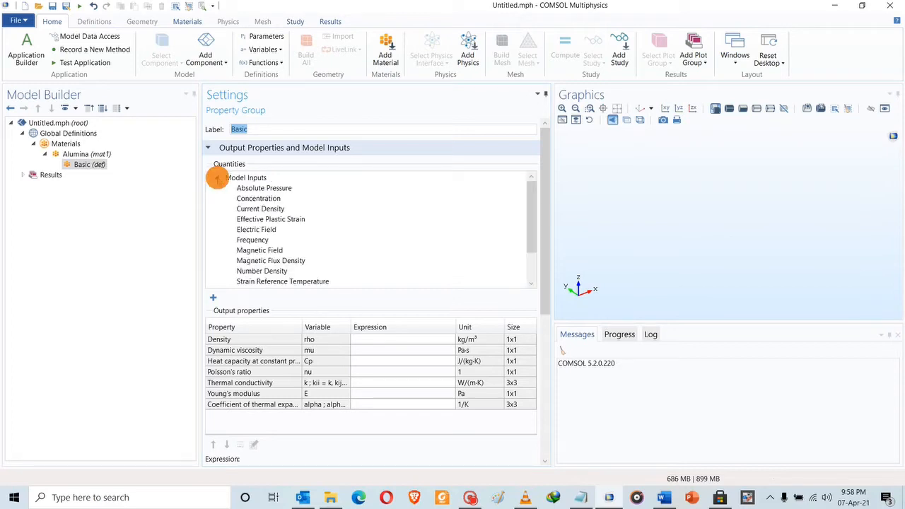
left_click(277, 189)
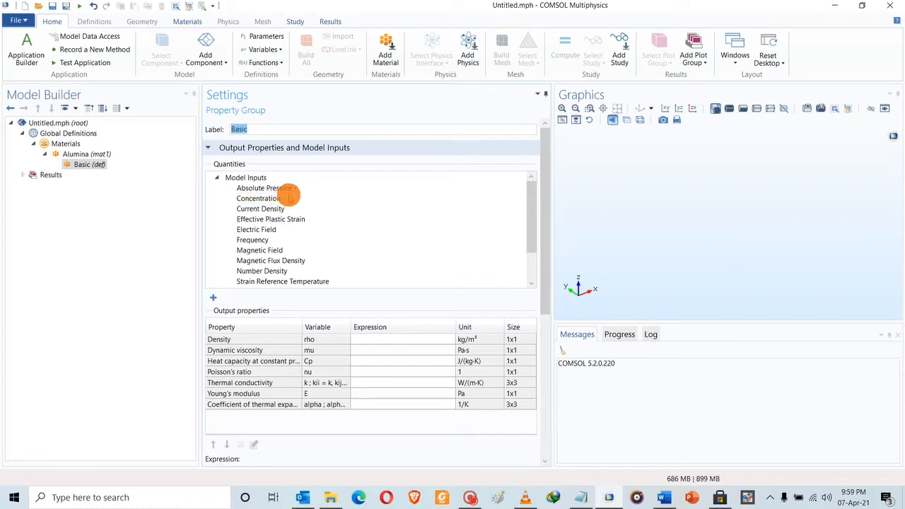
scroll(288, 198, "down", 1)
scroll(288, 200, "down", 1)
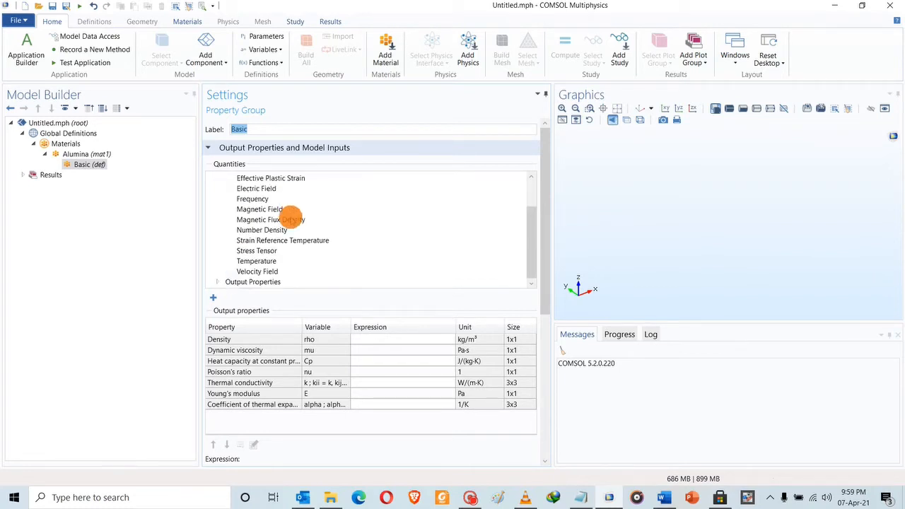
left_click(256, 261)
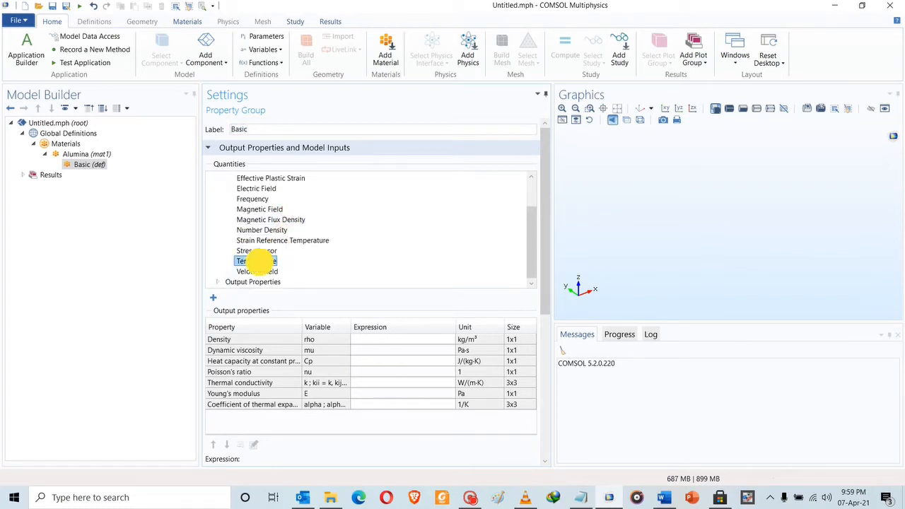
left_click(213, 297)
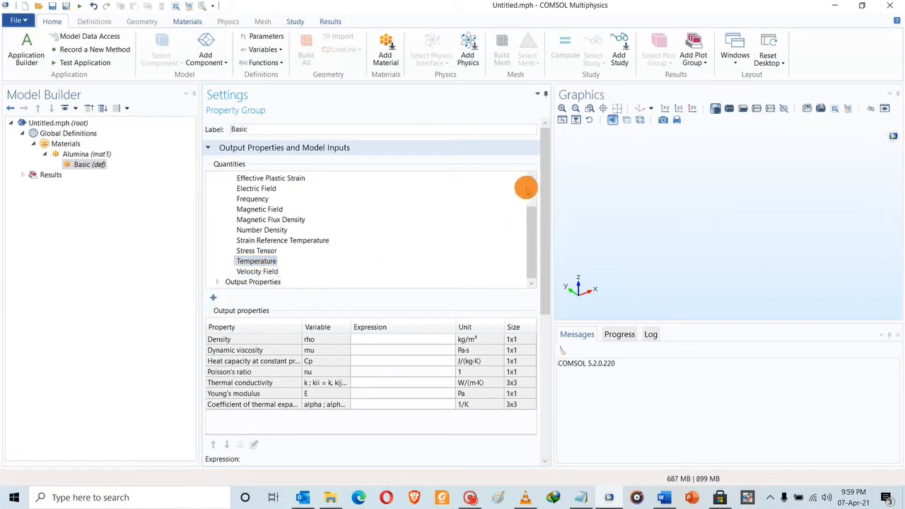
left_click_drag(545, 151, 521, 238)
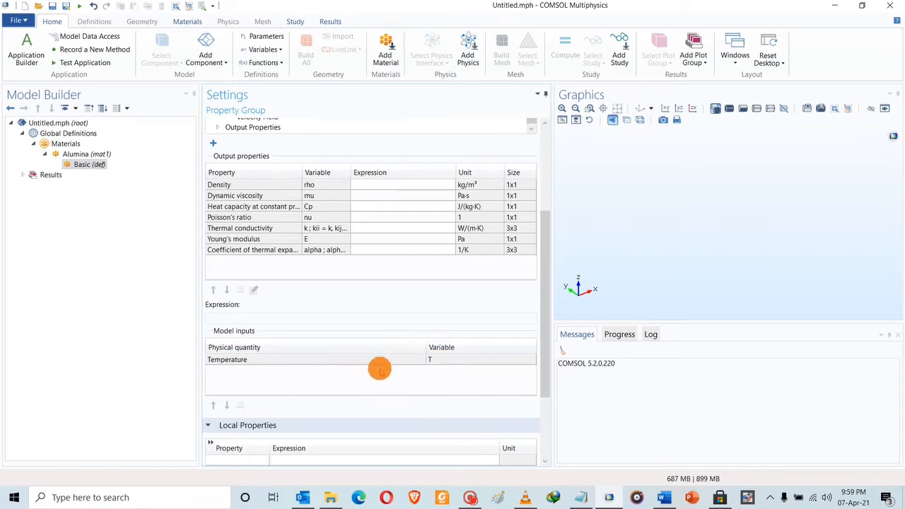
left_click_drag(544, 325, 541, 235)
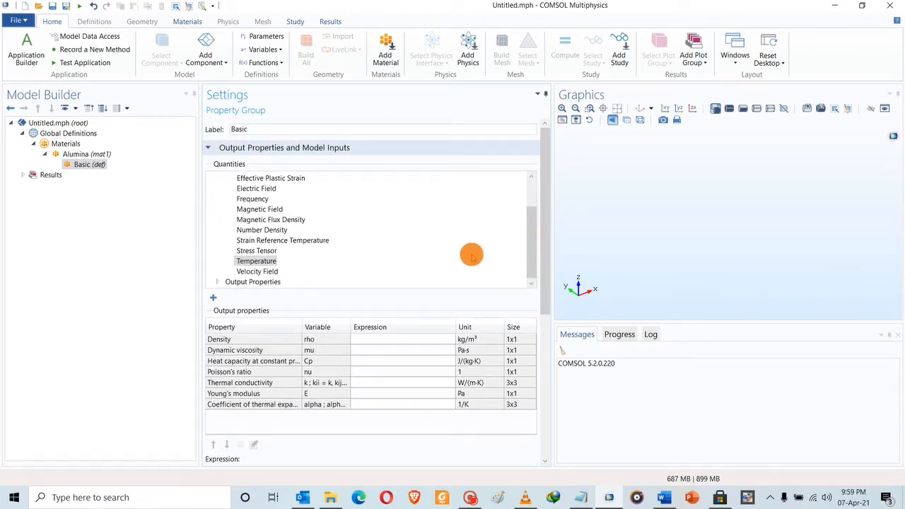
Step: Examine the quantities available under Output Properties for the Basic property group
scroll(259, 203, "up", 2)
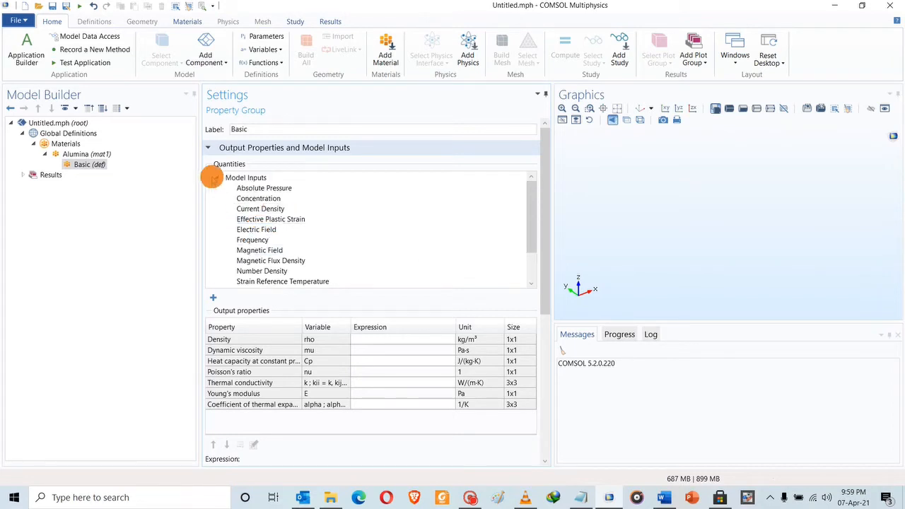
left_click(216, 177)
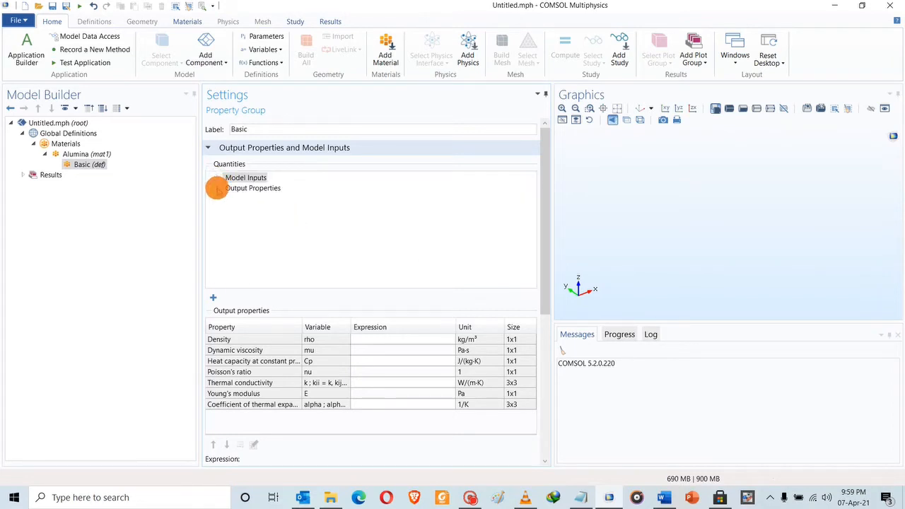
left_click(217, 188)
left_click(236, 198)
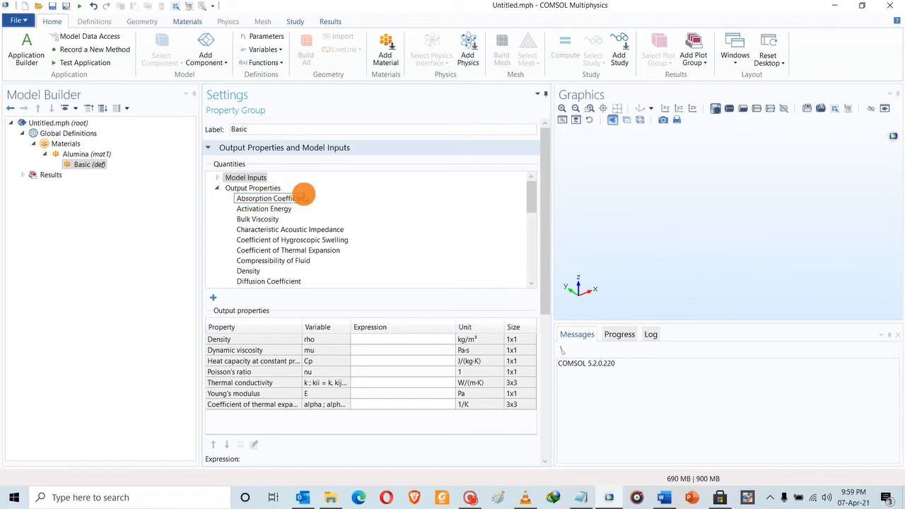
scroll(330, 266, "down", 1)
scroll(331, 266, "down", 3)
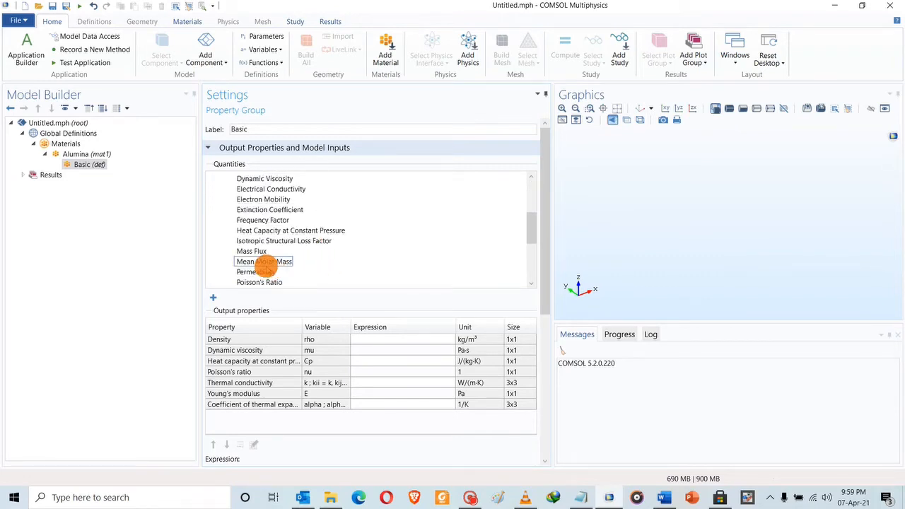
scroll(263, 262, "down", 2)
left_click(267, 267)
scroll(267, 266, "down", 3)
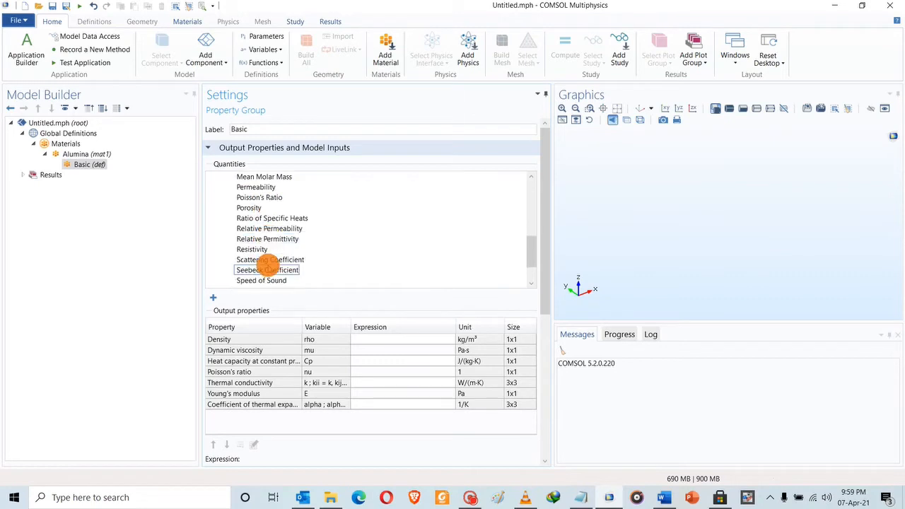
left_click(265, 262)
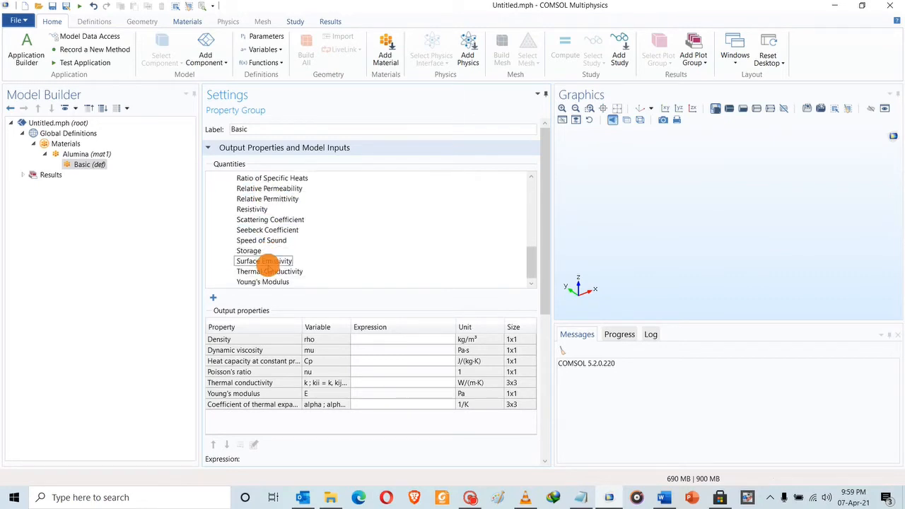
left_click(266, 271)
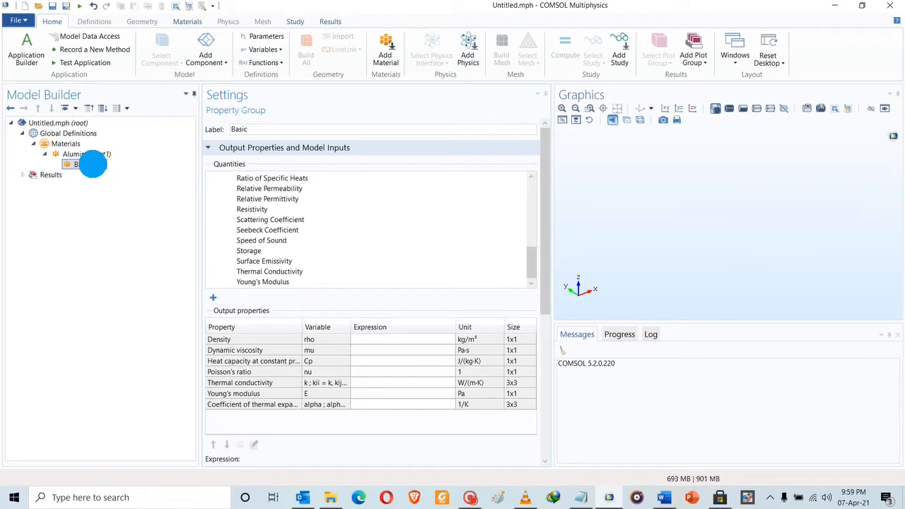
Step: Check which function types the Basic property group offers and review the Alumina property equations in the Word document
right_click(92, 164)
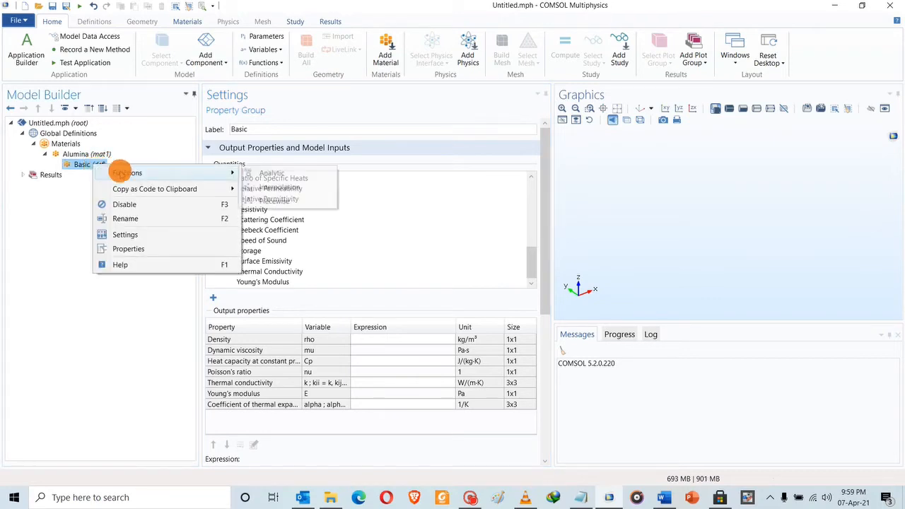
mouse_move(210, 174)
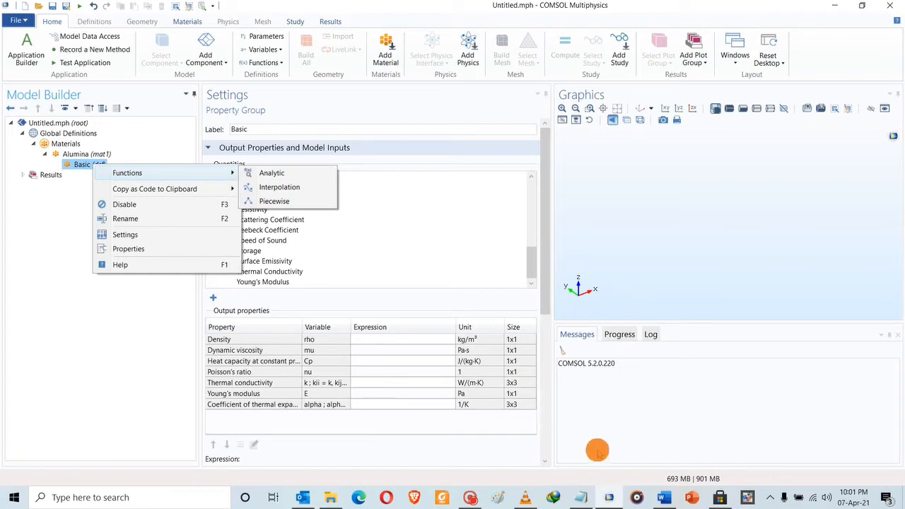
left_click(662, 497)
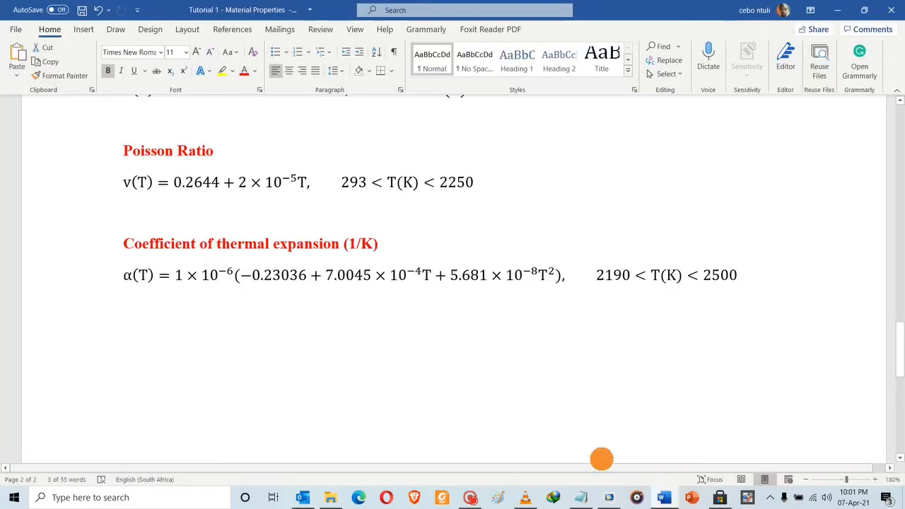
scroll(358, 293, "up", 1)
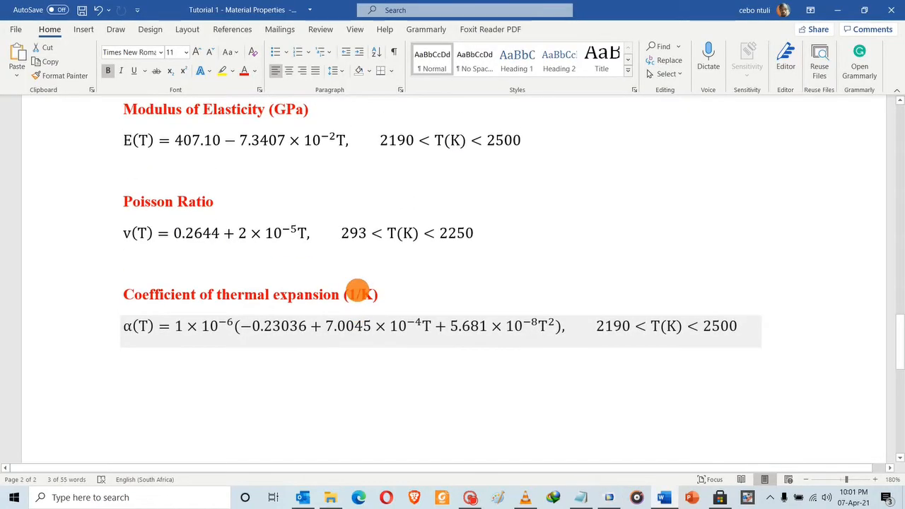
scroll(233, 258, "up", 7)
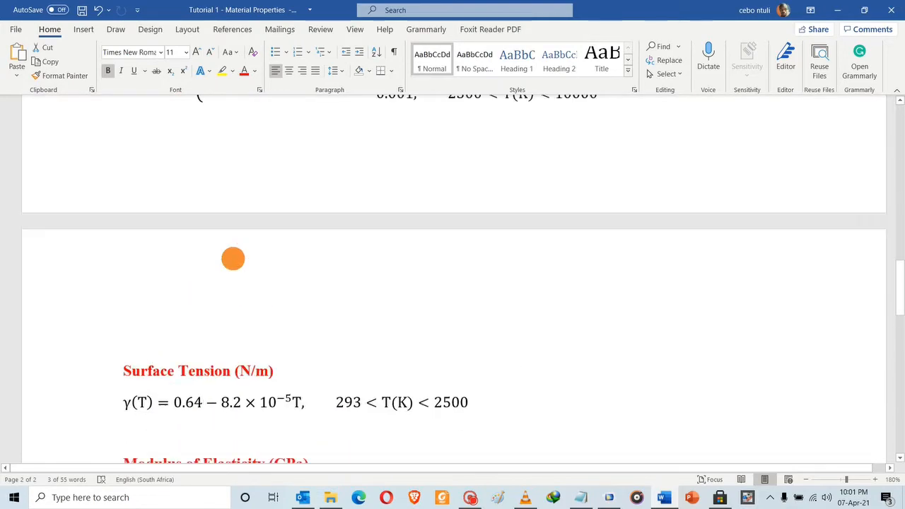
scroll(232, 258, "up", 4)
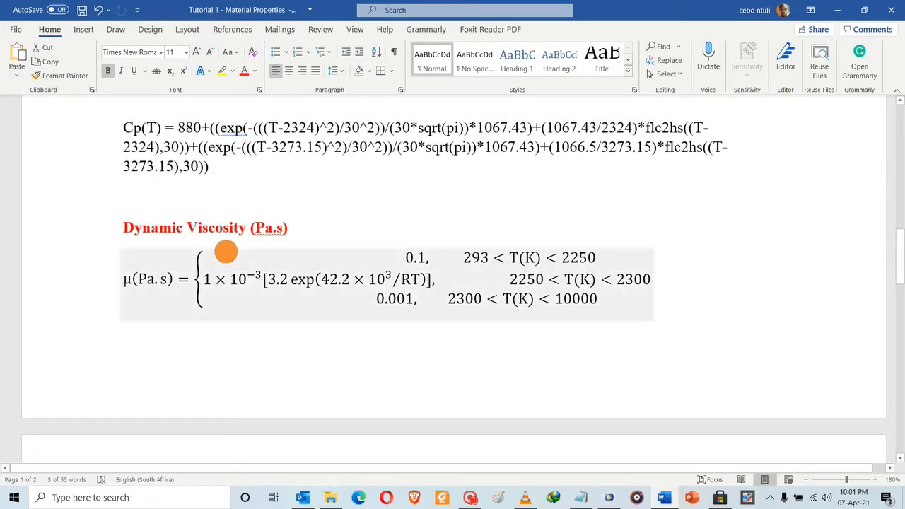
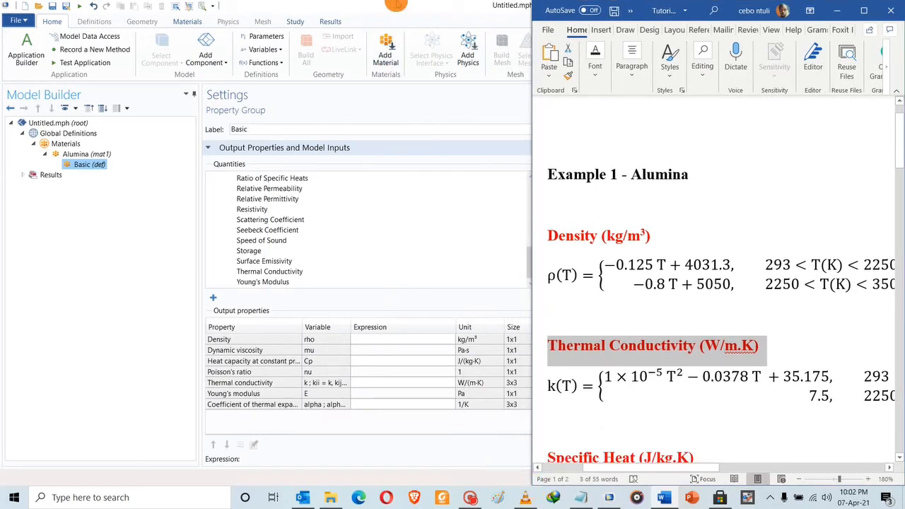
Step: Restore the COMSOL window to a smaller size beside the Word document and select Alumina's Basic property group
double_click(396, 3)
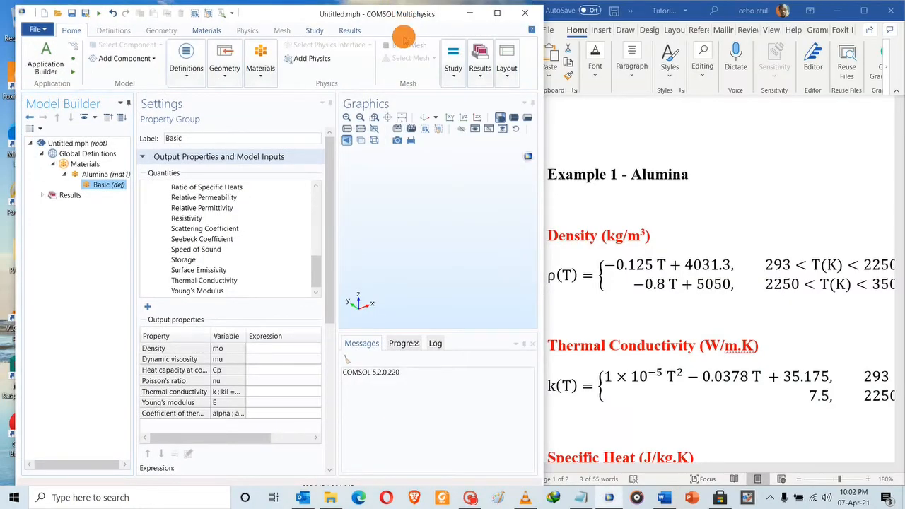
left_click(99, 185)
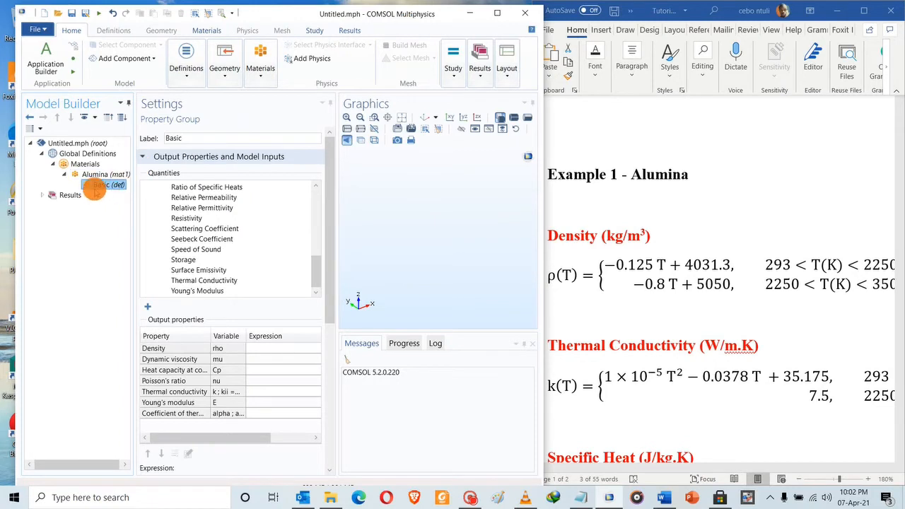
Step: Add a Piecewise function to Alumina's Basic property group, labelled Density with the function name rho
right_click(94, 188)
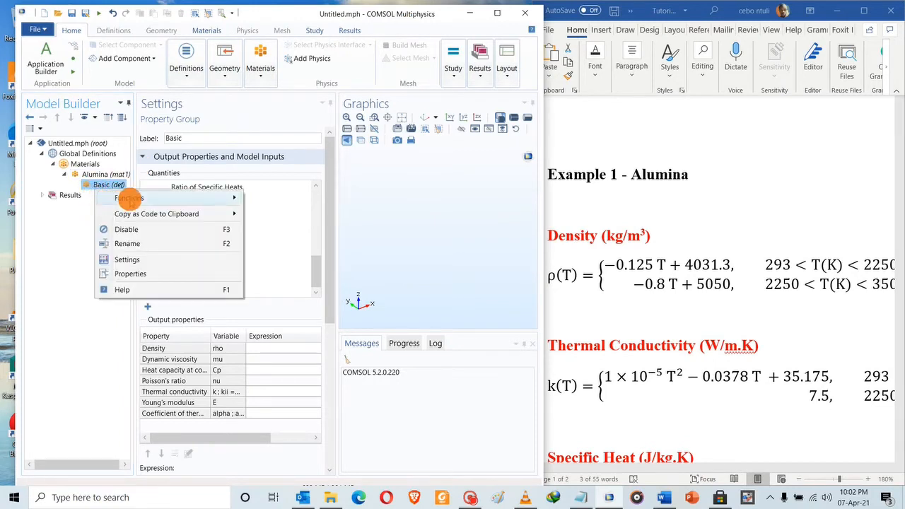
mouse_move(243, 193)
left_click(283, 227)
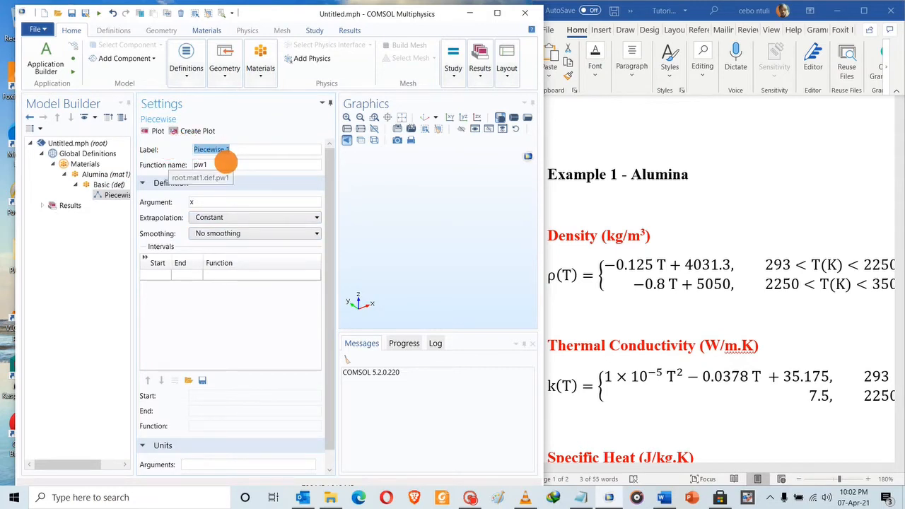
type("Density")
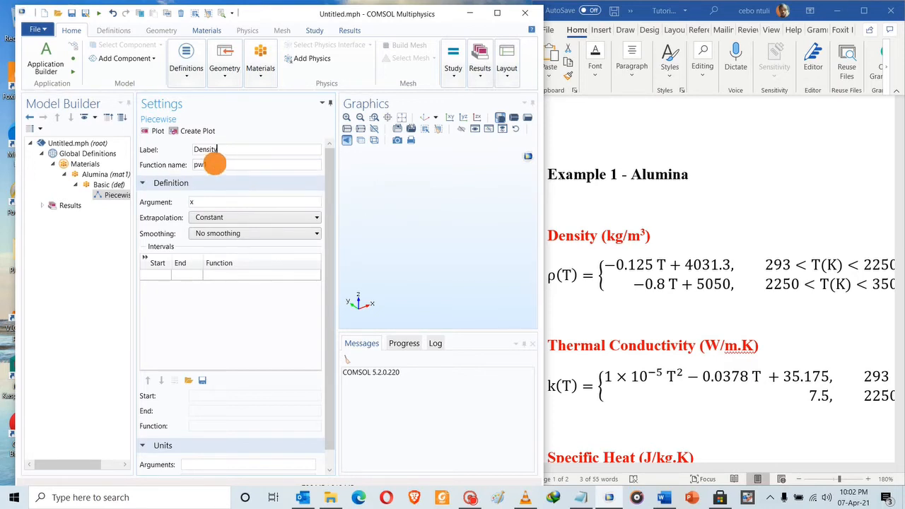
left_click_drag(213, 164, 183, 164)
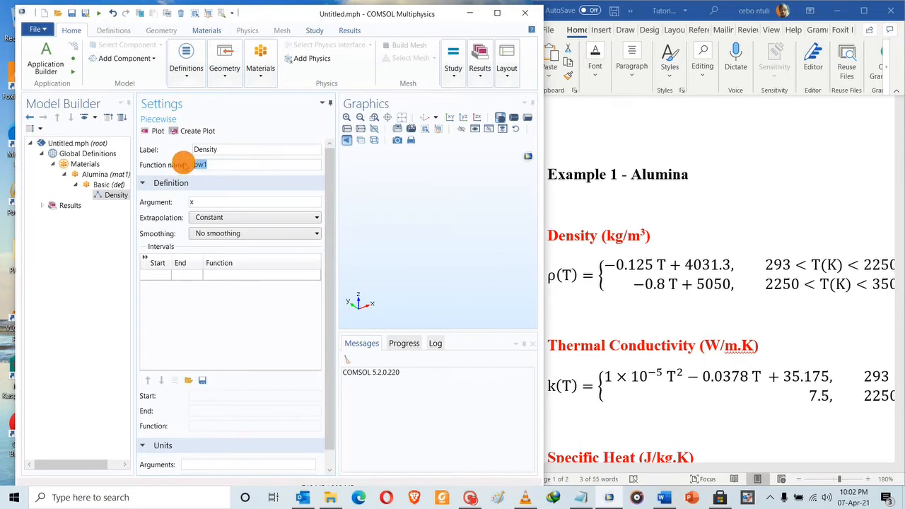
type("rho")
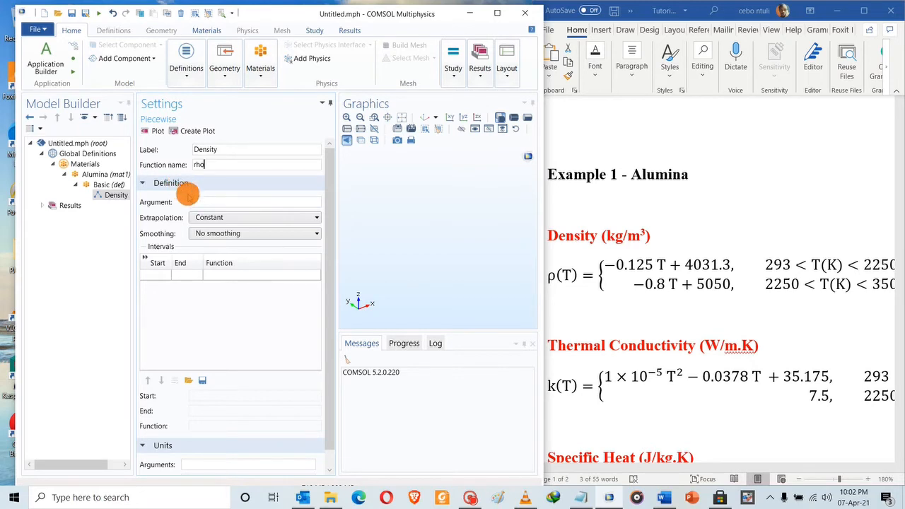
Step: Set the Density function's argument to T and keep its extrapolation as Constant
left_click_drag(201, 202, 188, 203)
type("T")
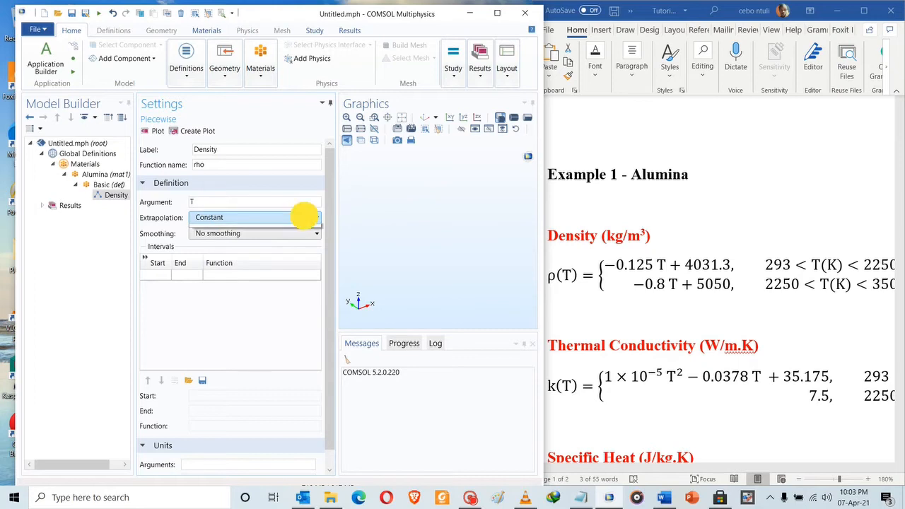
left_click(302, 217)
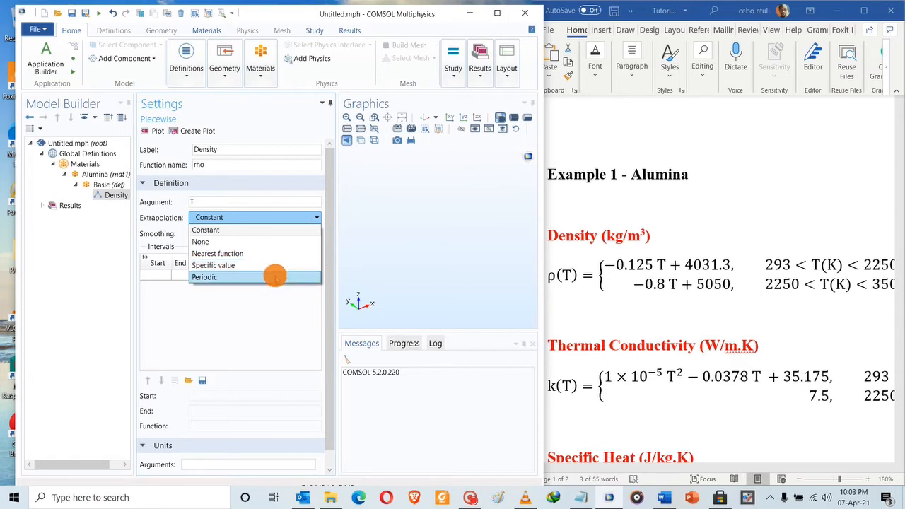
left_click(232, 229)
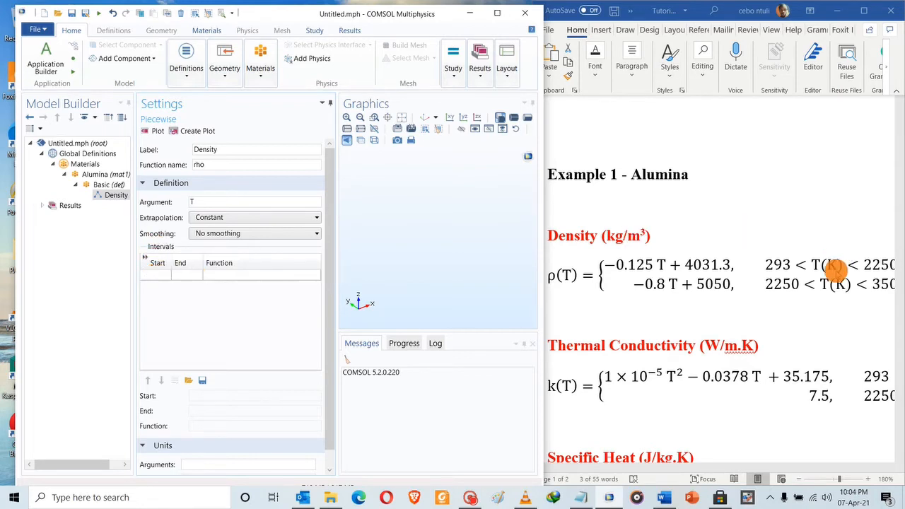
Step: Define the first density interval from 293 to 2250 with the function -0.125*T+4031.3, as given in the Word document, and plot it
left_click(713, 394)
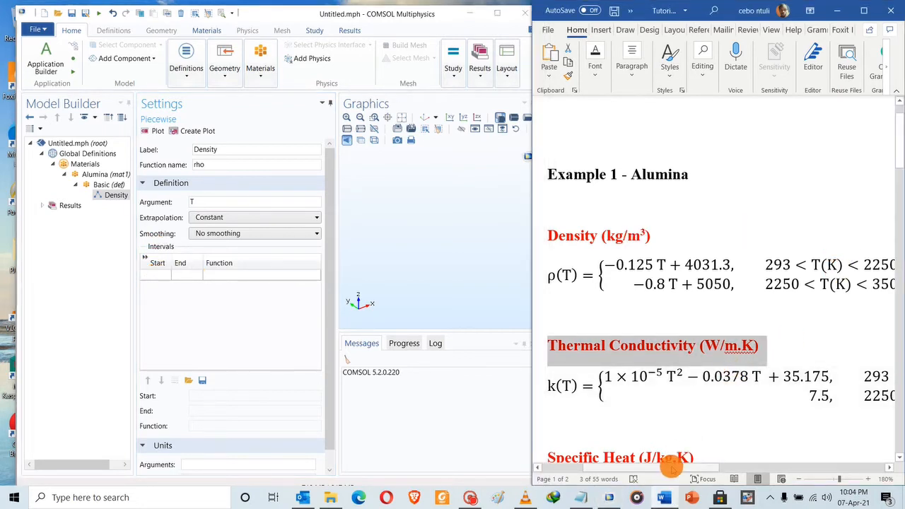
left_click_drag(672, 468, 678, 469)
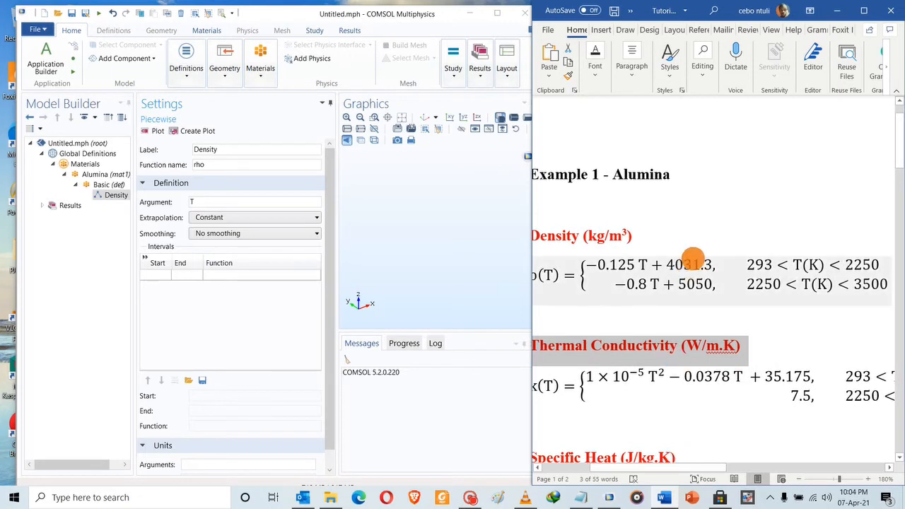
scroll(693, 258, "down", 1, "ctrl")
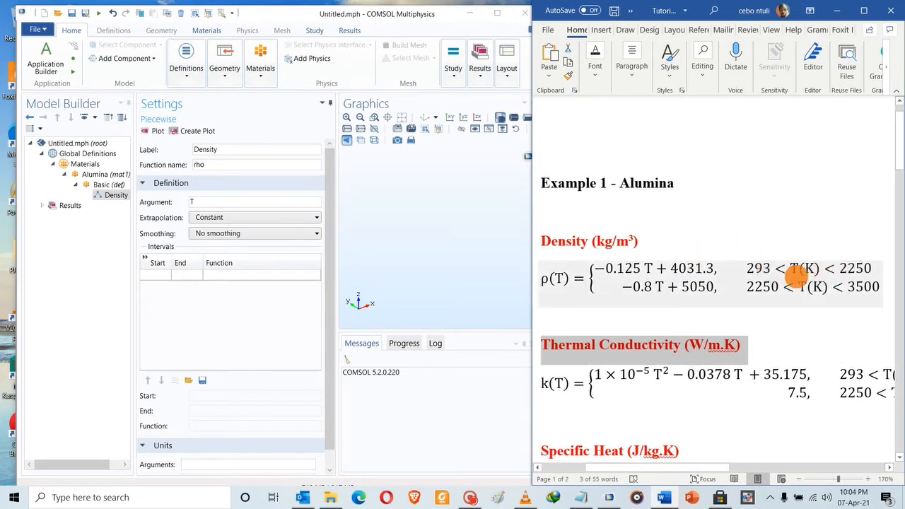
left_click(152, 276)
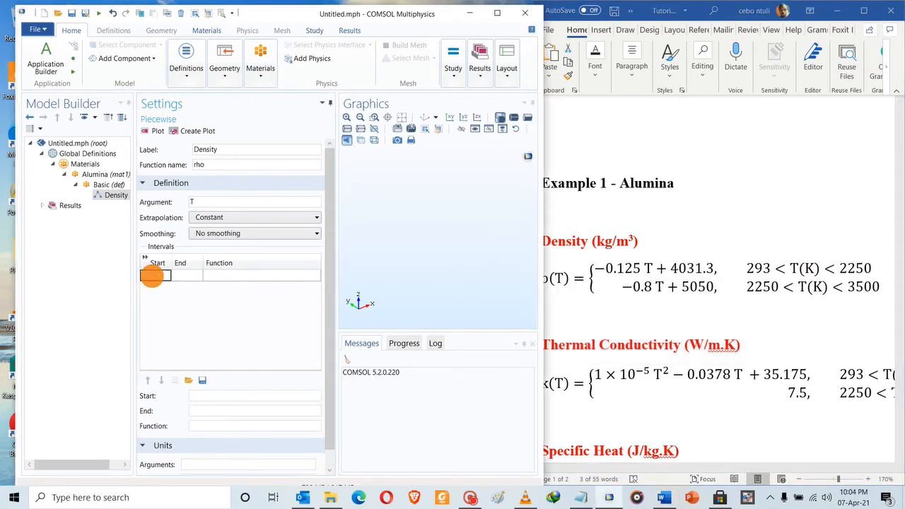
type("293")
key("Tab")
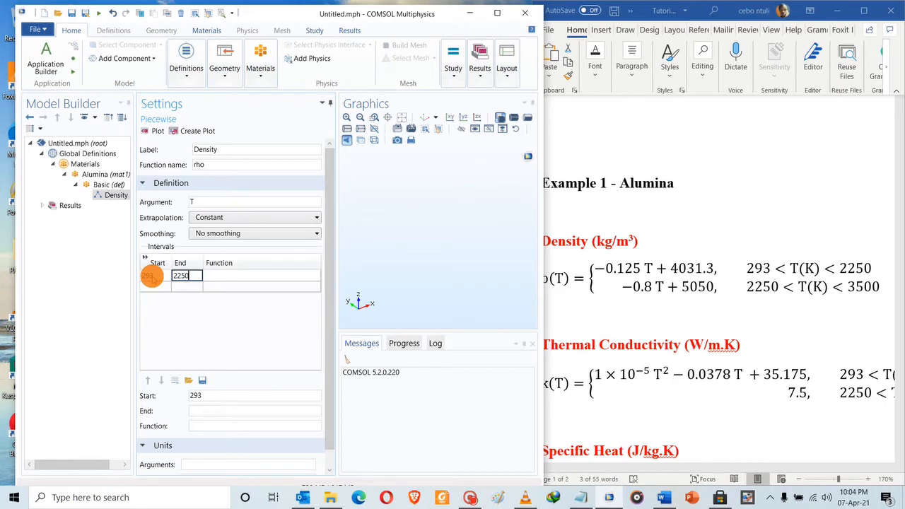
left_click(226, 275)
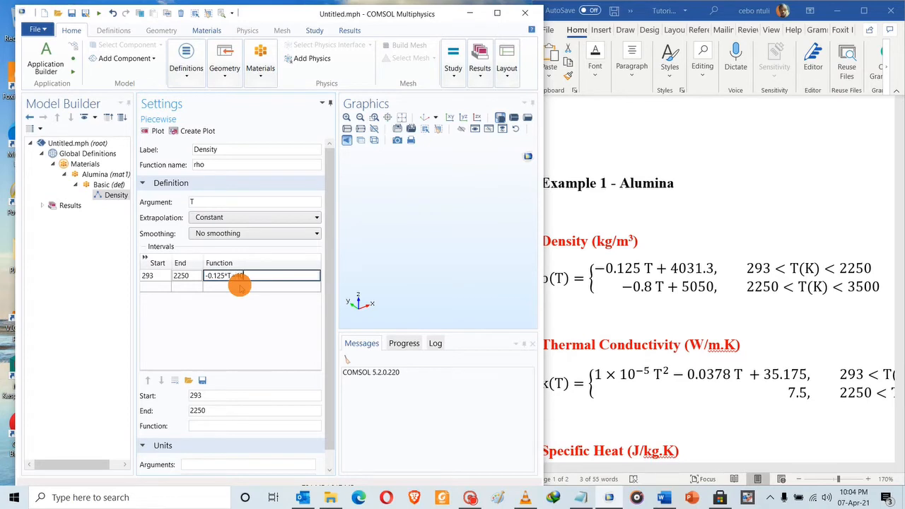
left_click(155, 286)
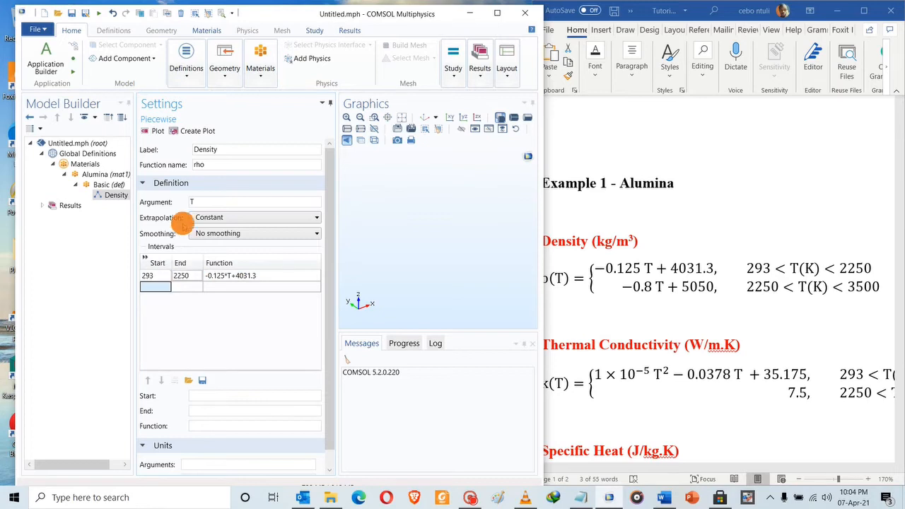
left_click(158, 132)
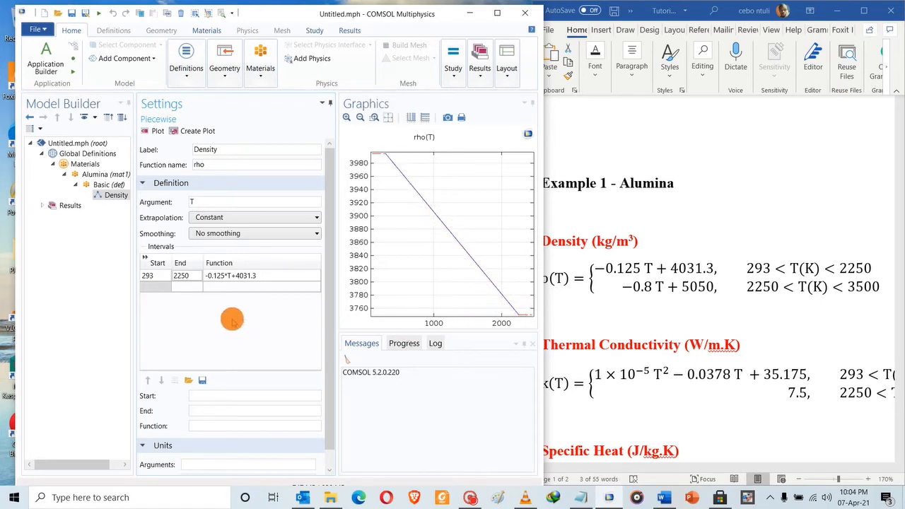
Step: Add a second density interval from 2250 to 3500 with the function -0.8*T+5050 and plot the piecewise function
left_click(149, 286)
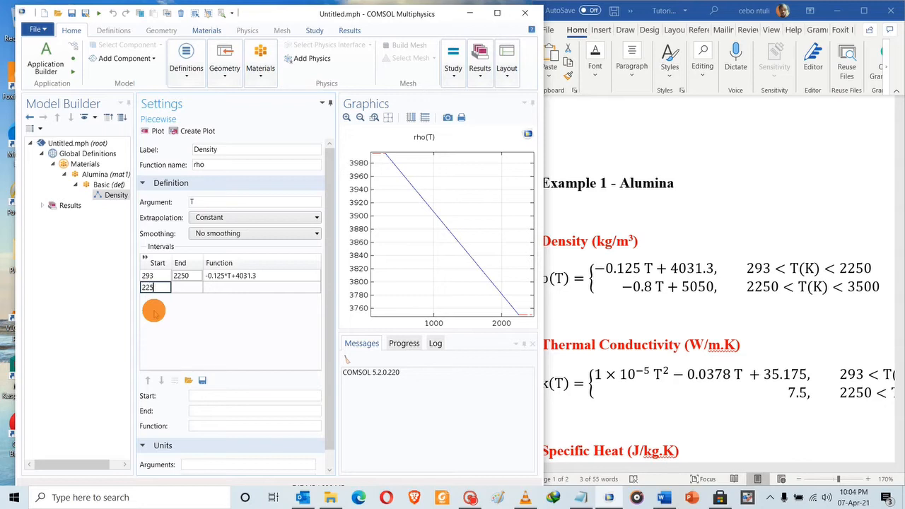
key("Tab")
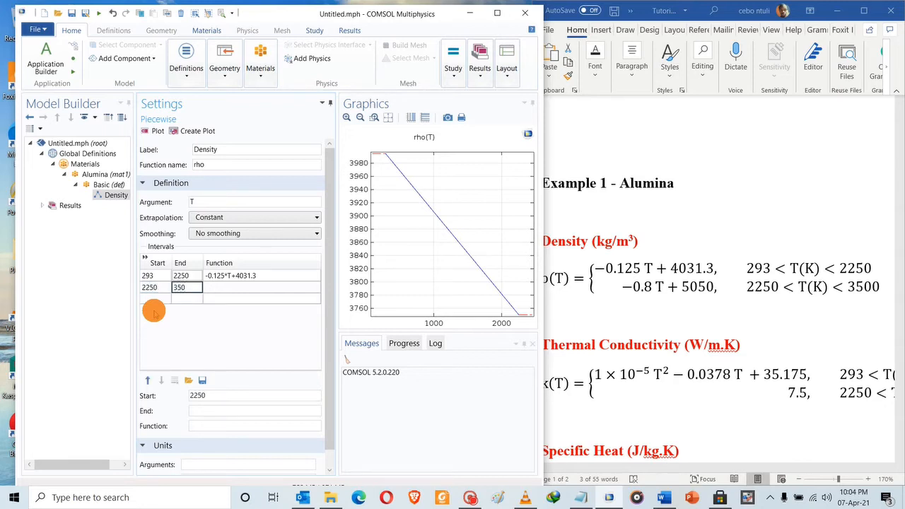
type("3500")
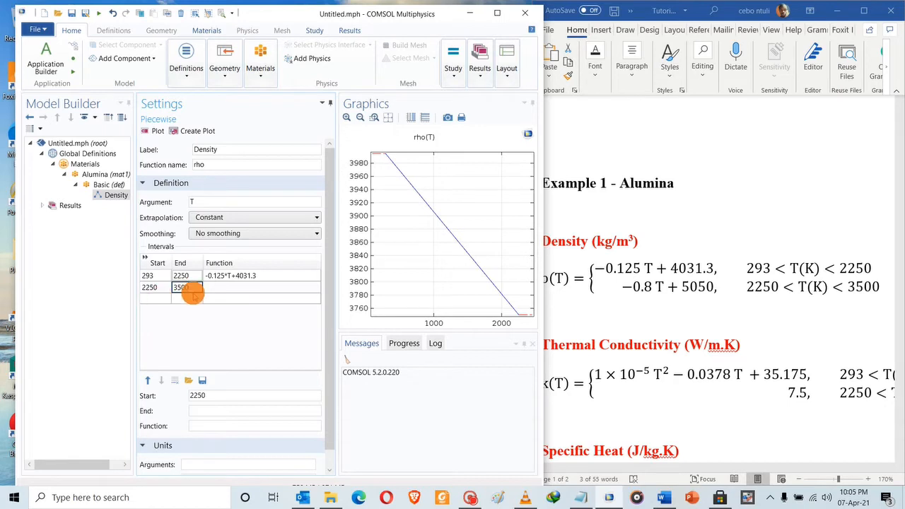
left_click(214, 290)
left_click(216, 294)
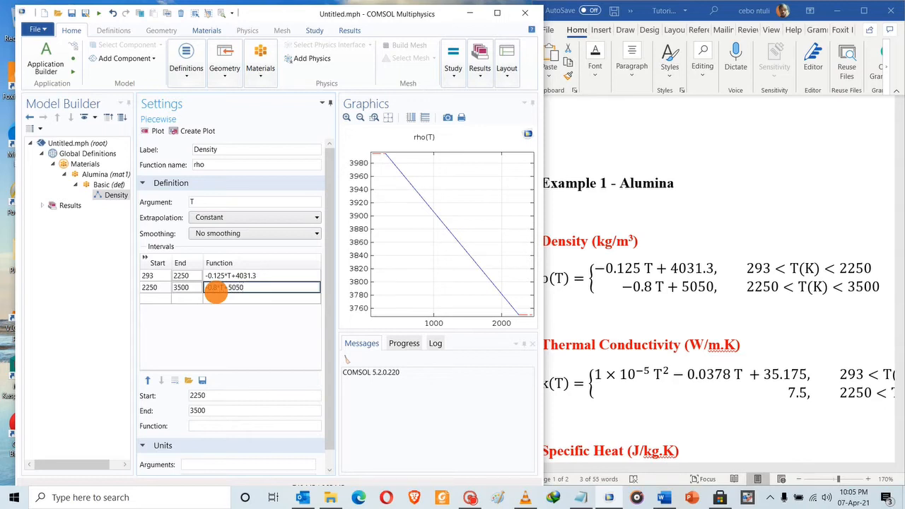
left_click(154, 131)
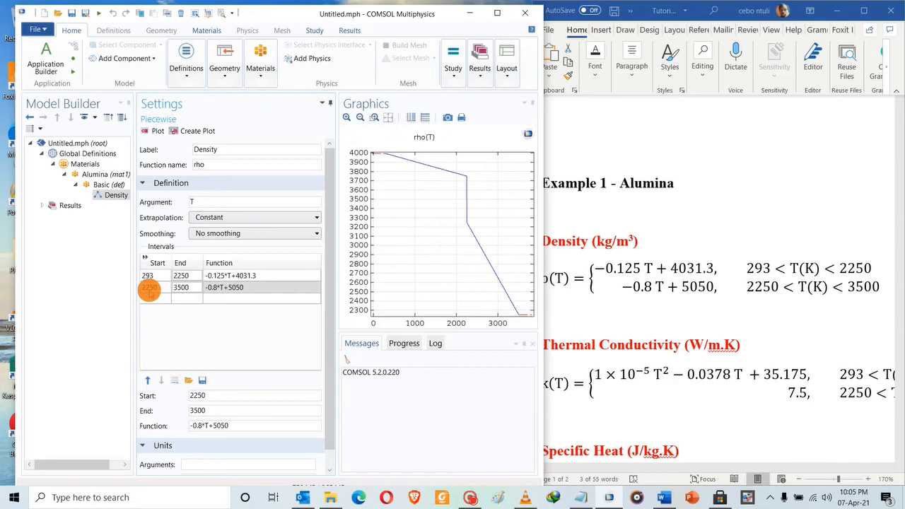
Step: Try plotting the density function with the second interval's start set to 2200
left_click(149, 288)
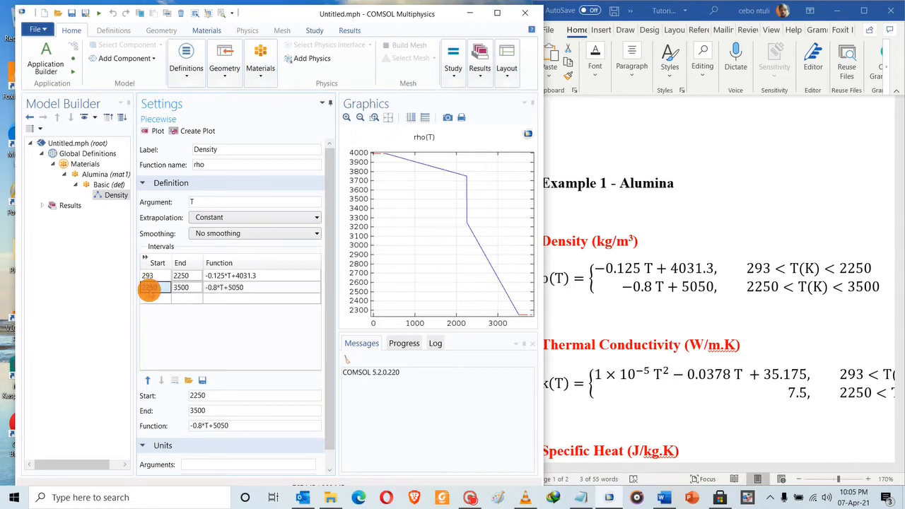
left_click(236, 291)
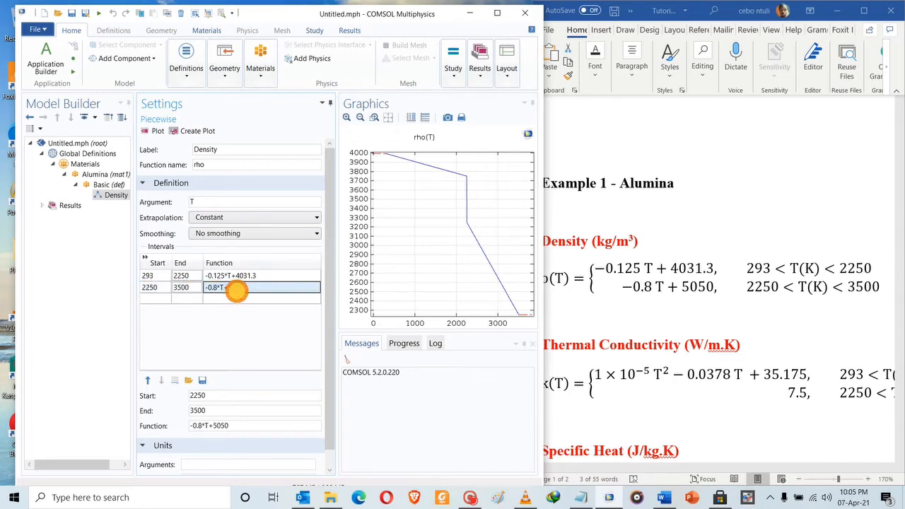
left_click(155, 287)
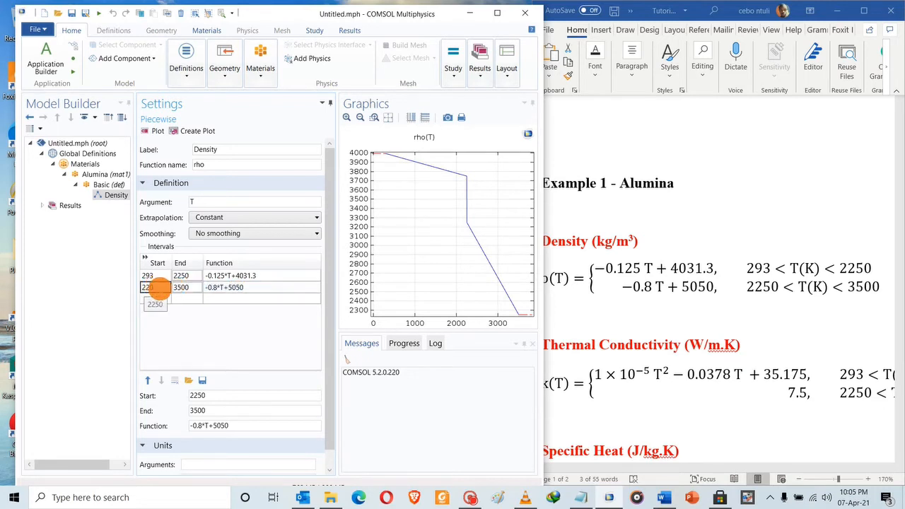
left_click(156, 298)
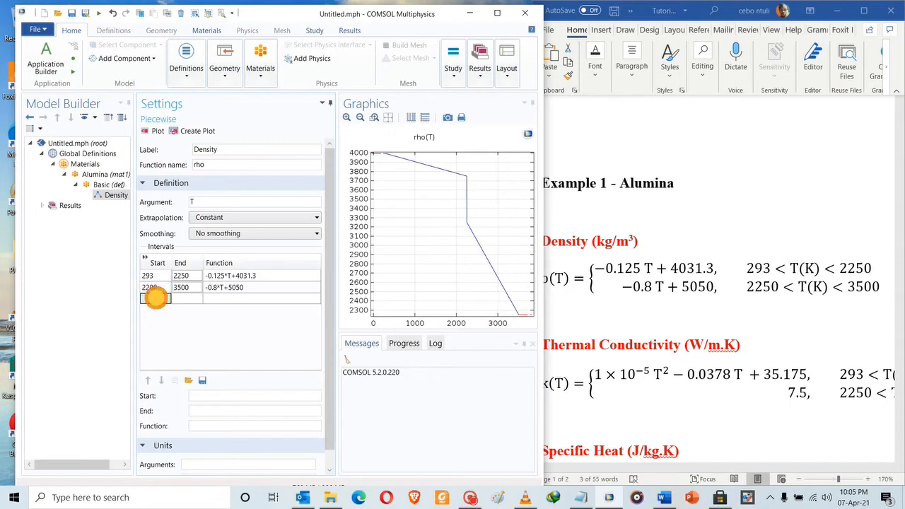
left_click(152, 131)
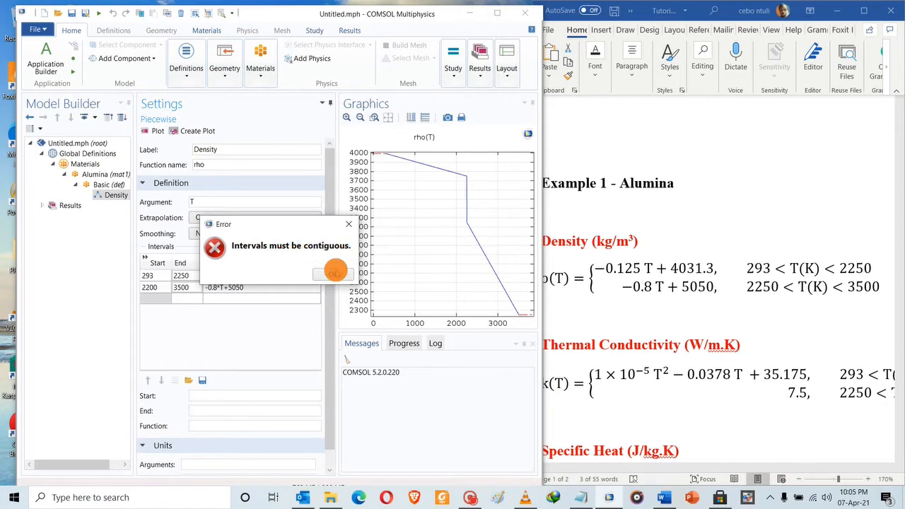
left_click(333, 275)
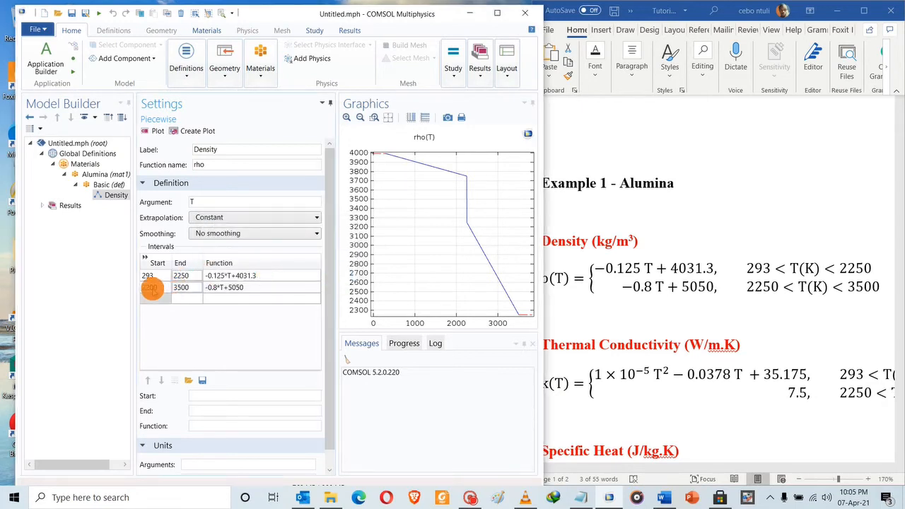
Step: Set the second density interval's start back to 2250 and replot the function
left_click(149, 287)
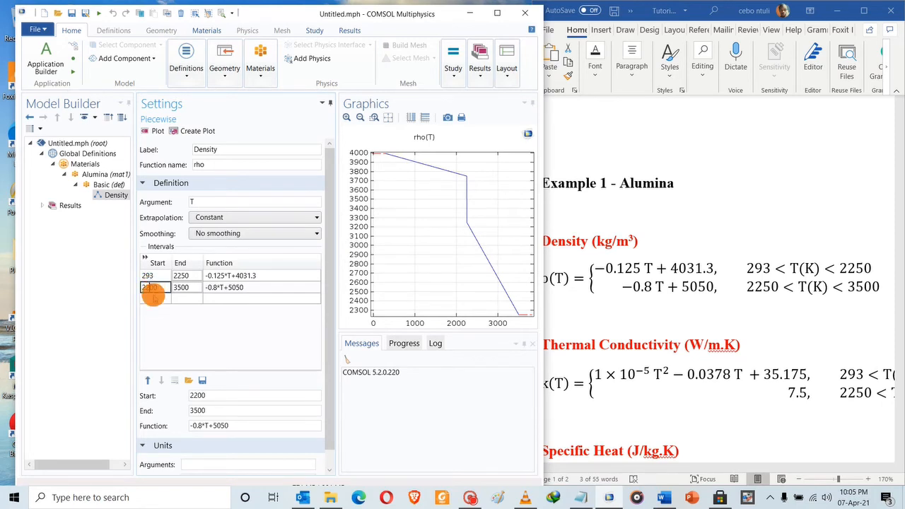
left_click(152, 287)
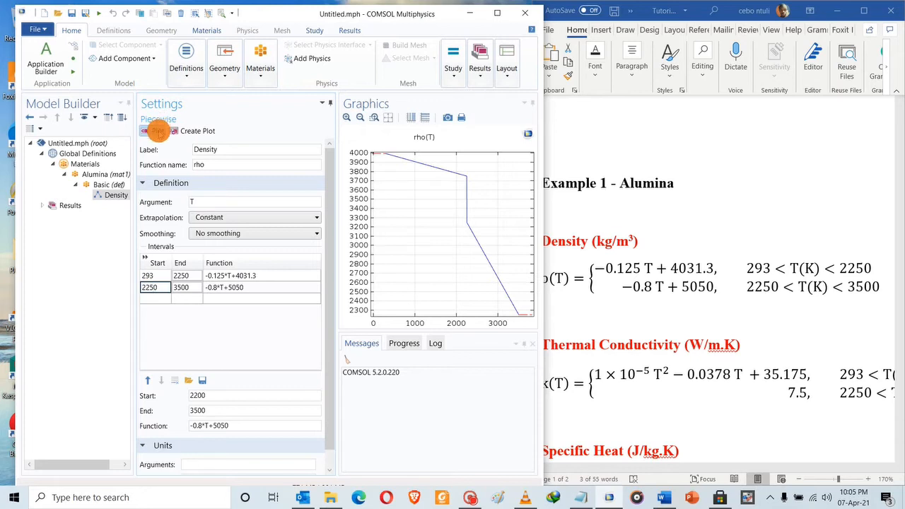
left_click(151, 131)
left_click(157, 131)
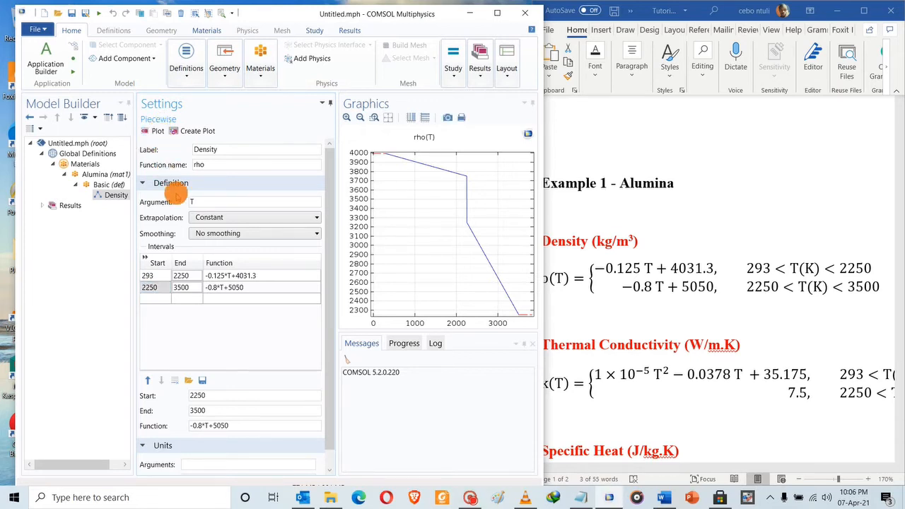
Step: Set the Density function's argument unit to K and its function unit to kg/m^3, and replot it
scroll(193, 306, "down", 1)
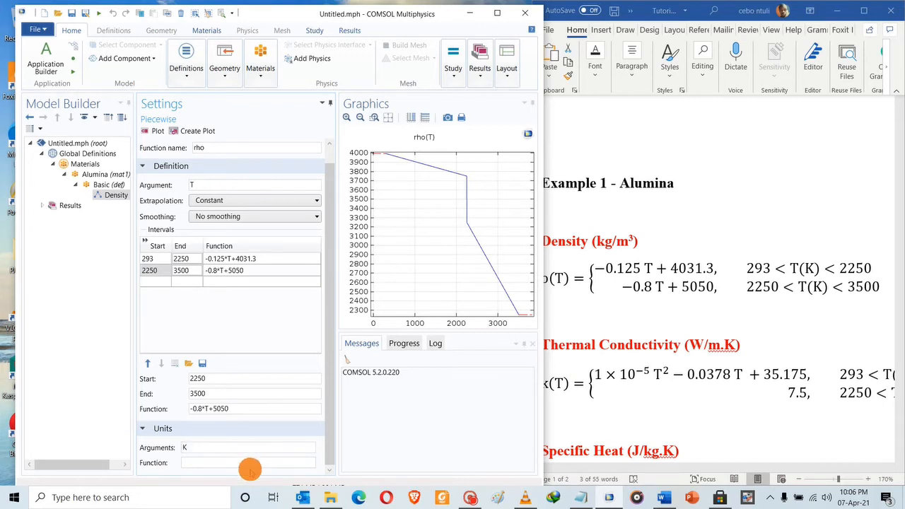
left_click(249, 466)
type("kg/m^")
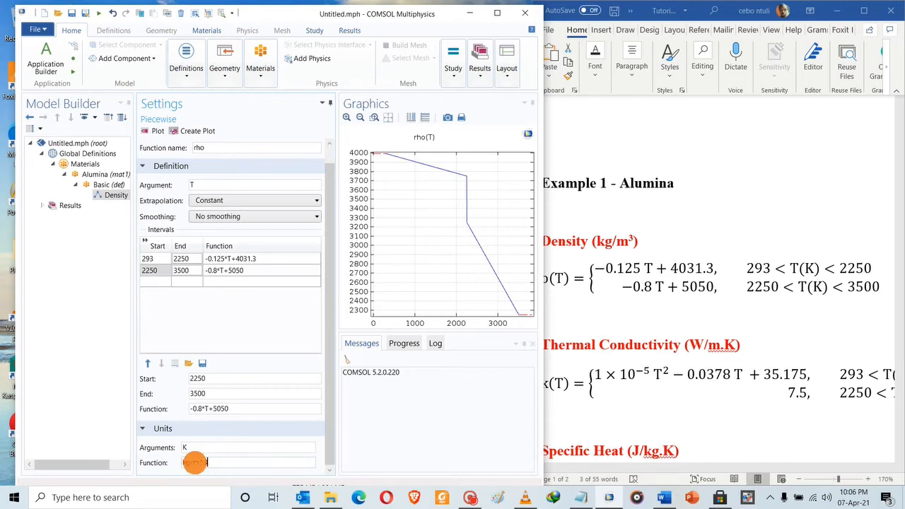
type("3")
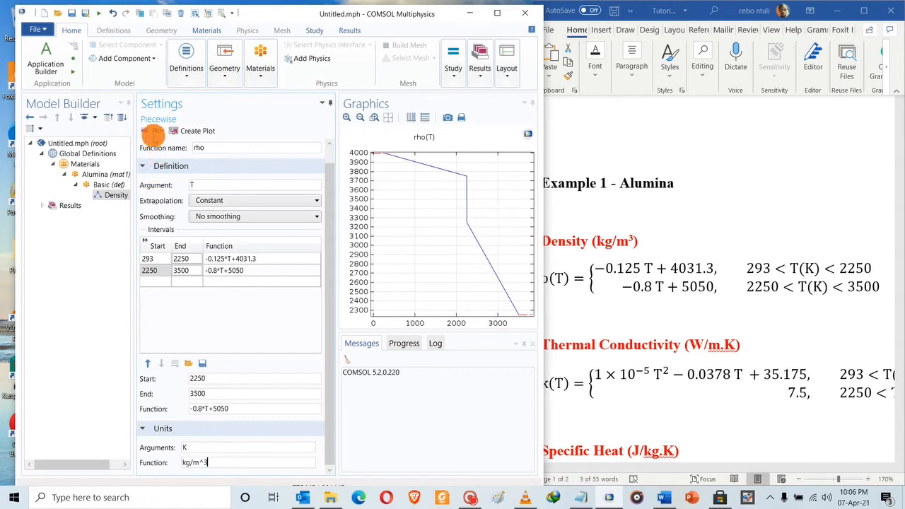
left_click(152, 131)
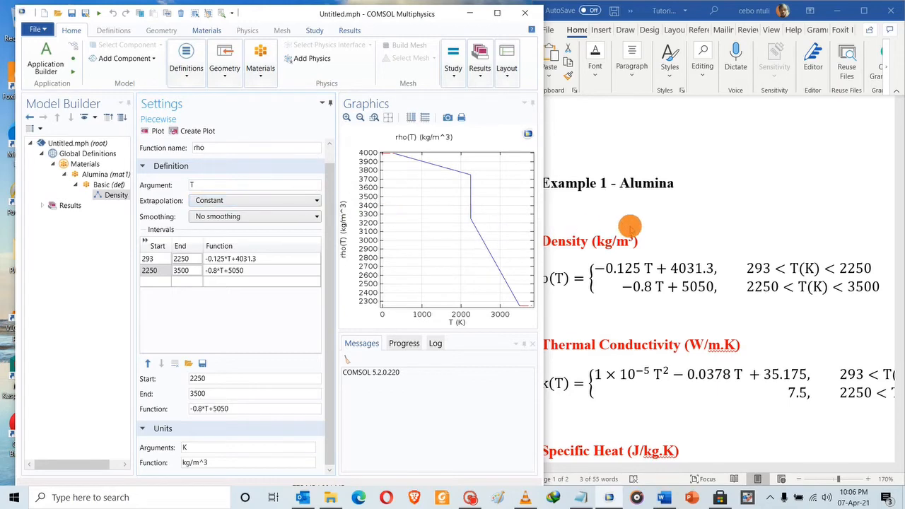
Step: Switch to the Word document and review the thermal conductivity and specific heat equations for Alumina
left_click(630, 228)
scroll(642, 225, "down", 3)
scroll(641, 225, "down", 2)
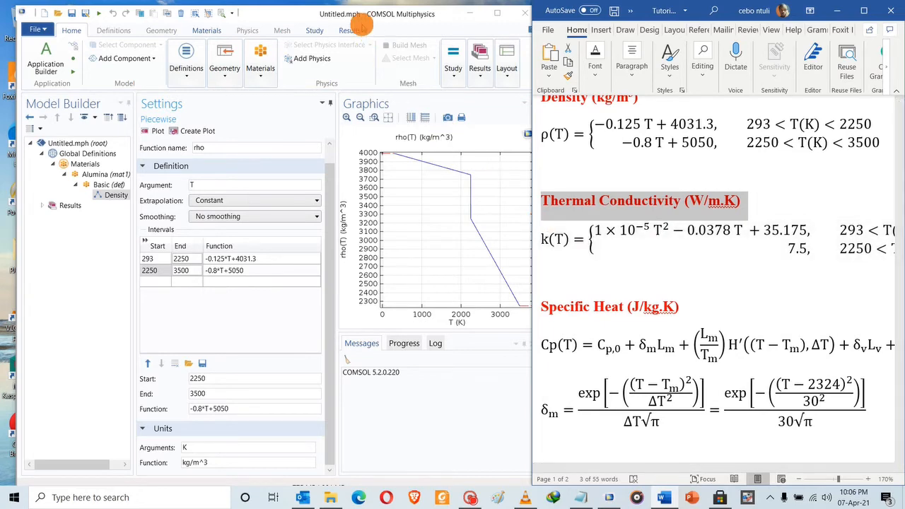
Step: Maximize the COMSOL window and examine the Alumina material's property table, focusing on the empty Density value
double_click(353, 13)
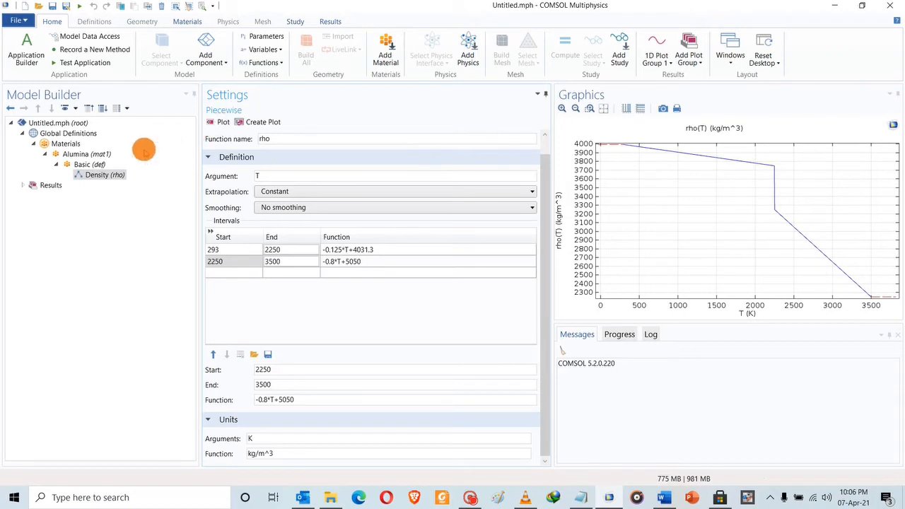
left_click(103, 154)
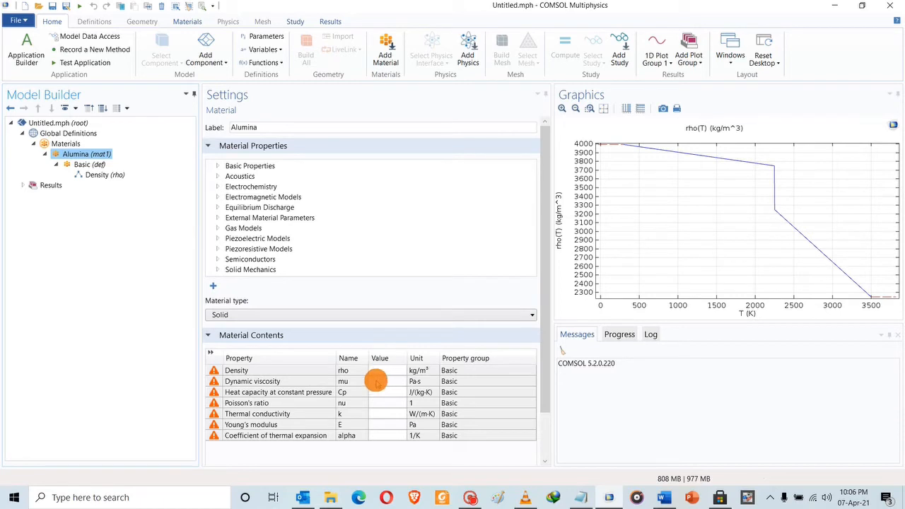
left_click(105, 174)
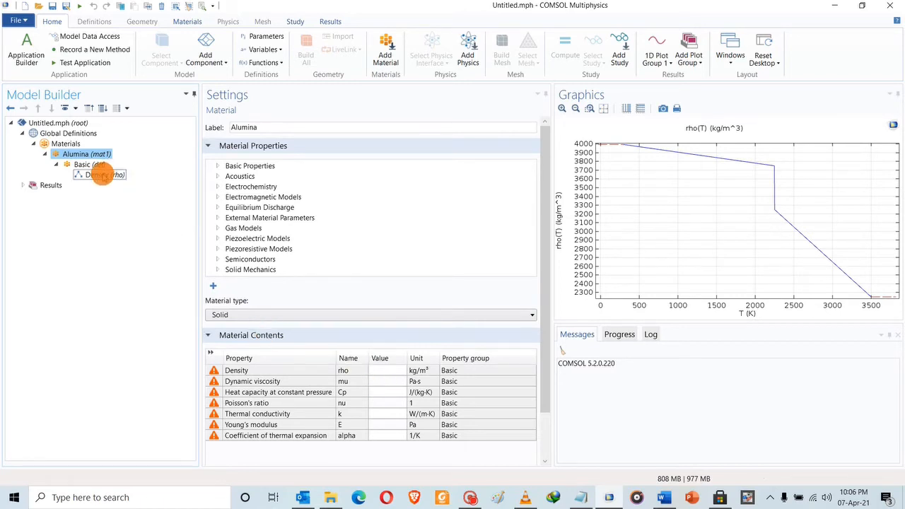
left_click(388, 371)
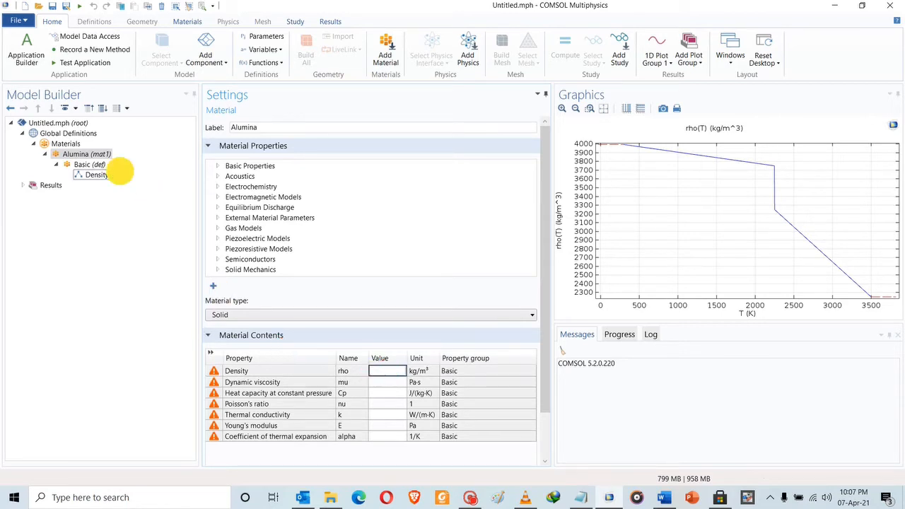
Step: Copy the Density function's name and enter it as the Density value, rho, in Alumina's material contents
left_click(121, 174)
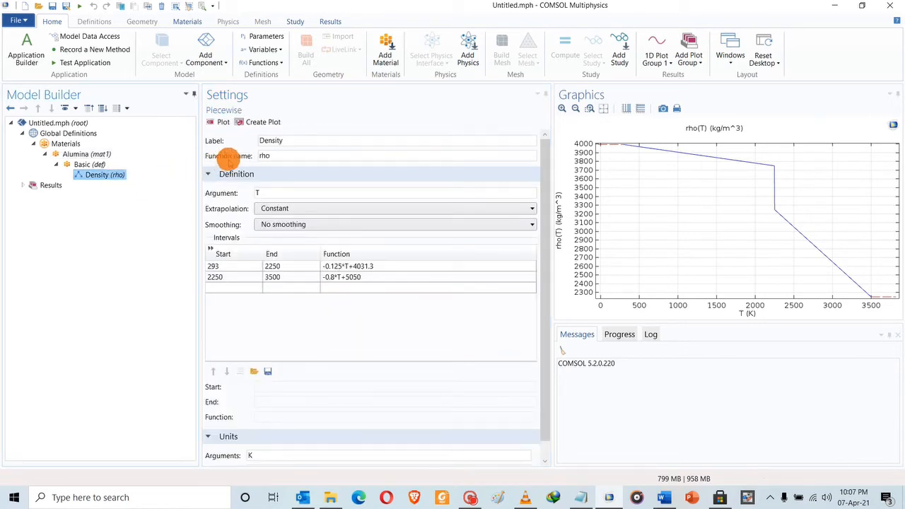
left_click(272, 157)
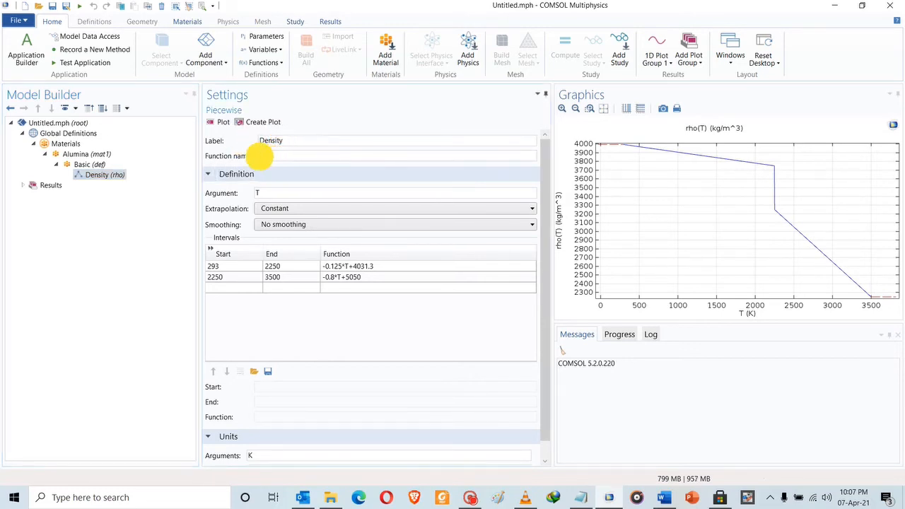
double_click(263, 155)
right_click(263, 156)
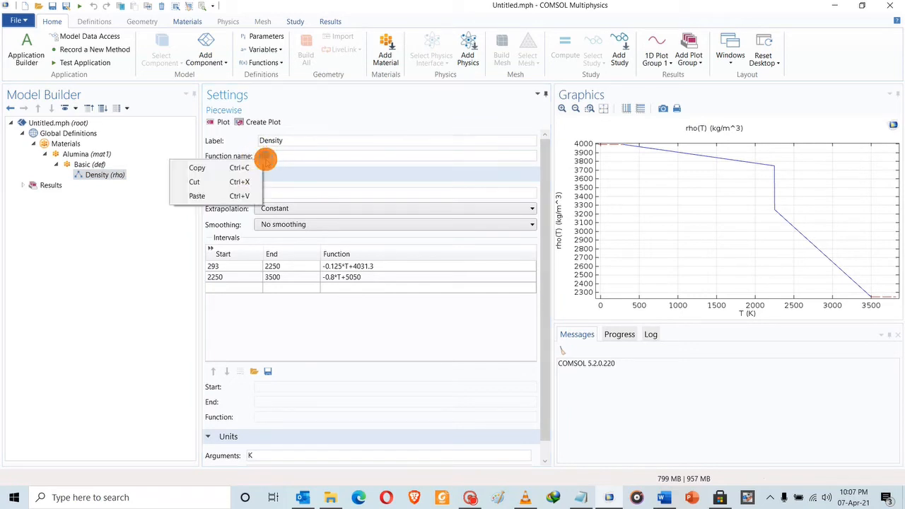
left_click(212, 167)
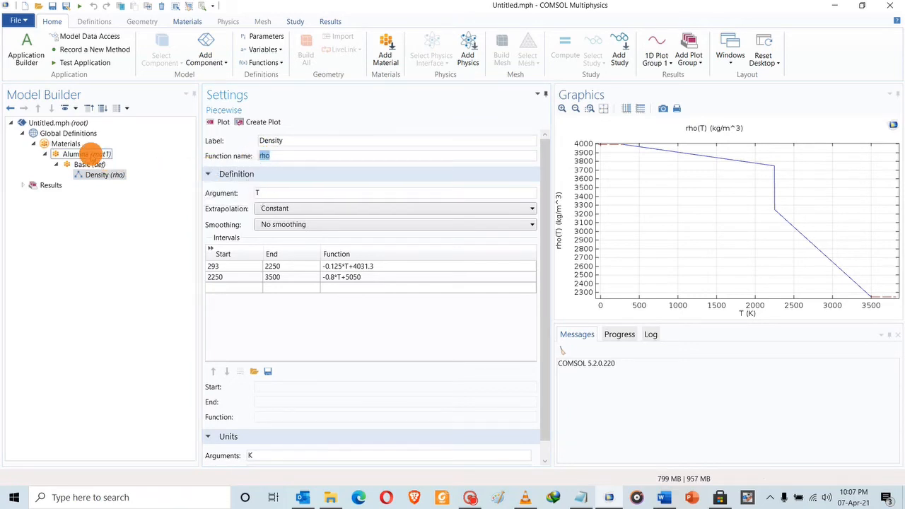
left_click(90, 154)
left_click(381, 371)
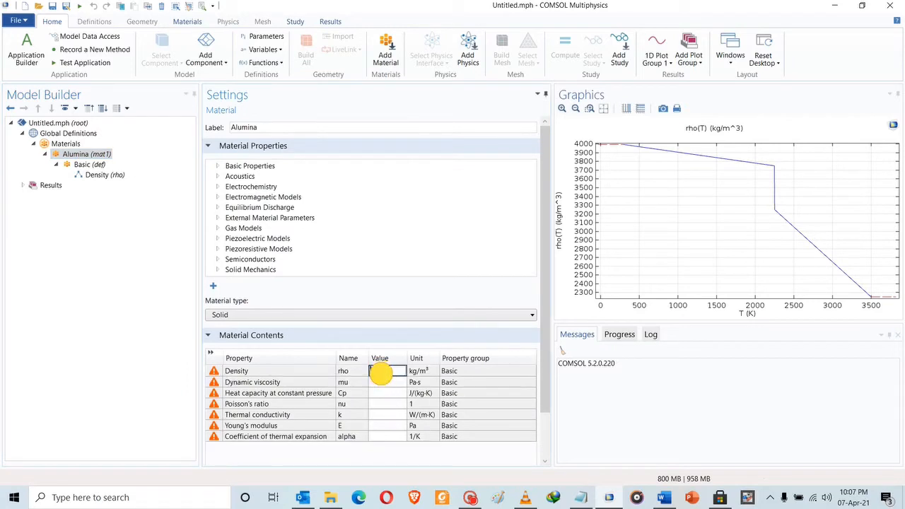
right_click(380, 372)
left_click(327, 406)
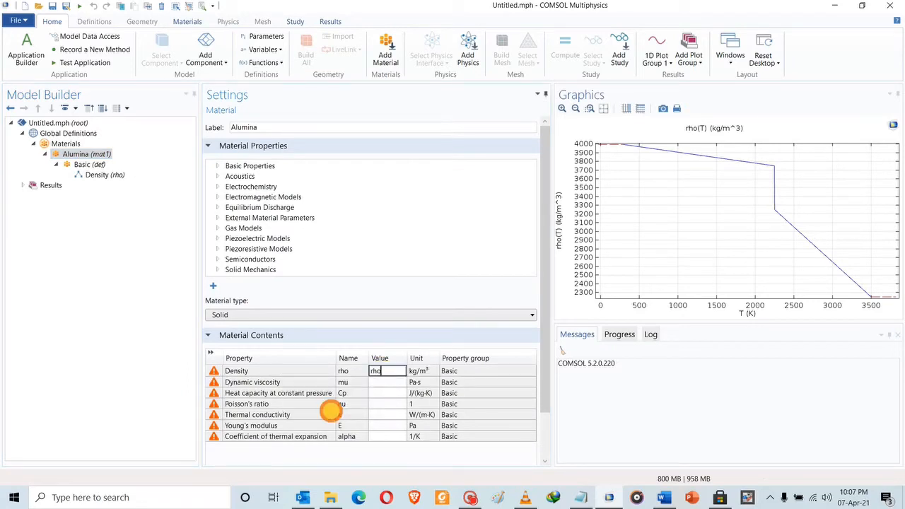
left_click(373, 404)
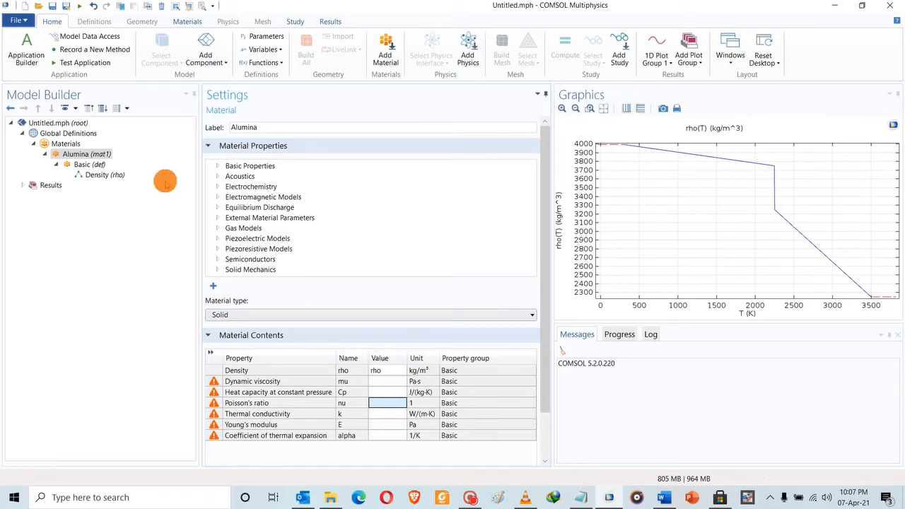
Step: Complete the Density expression in Alumina's Basic property group as rho(T)
left_click(88, 164)
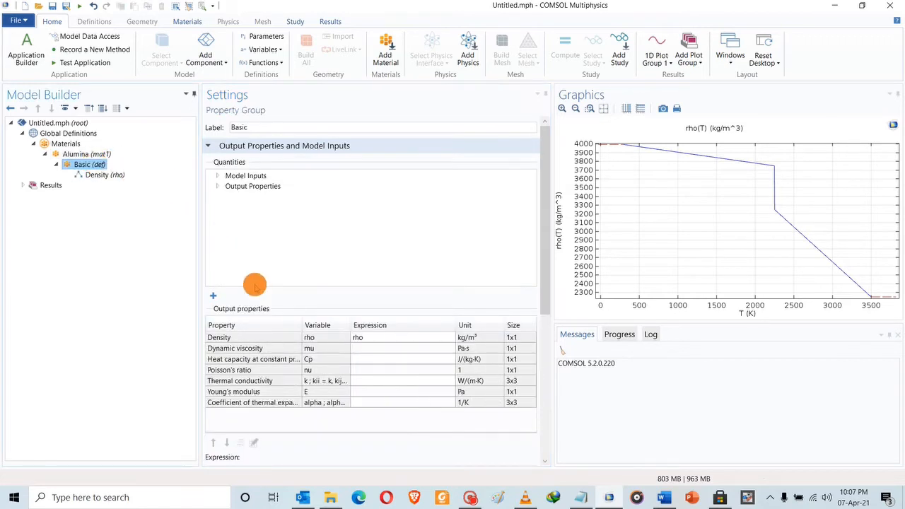
left_click(368, 338)
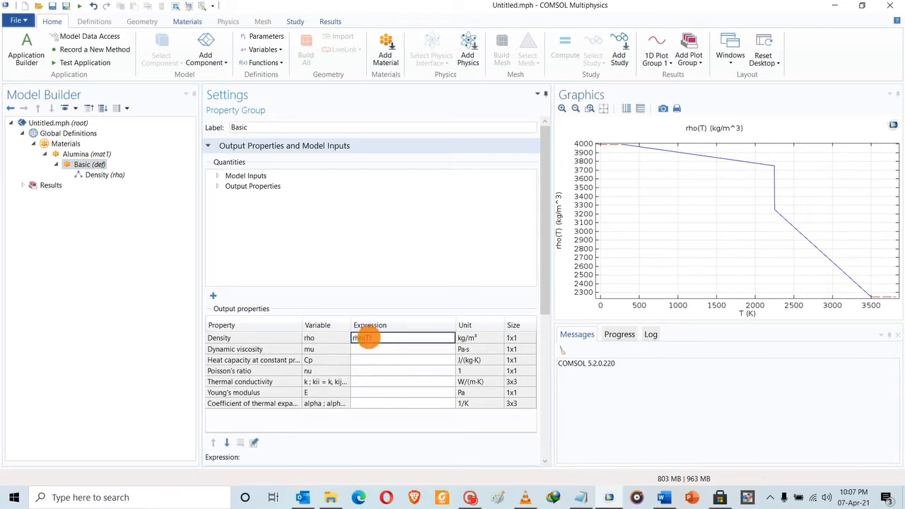
type("(T)")
left_click(383, 348)
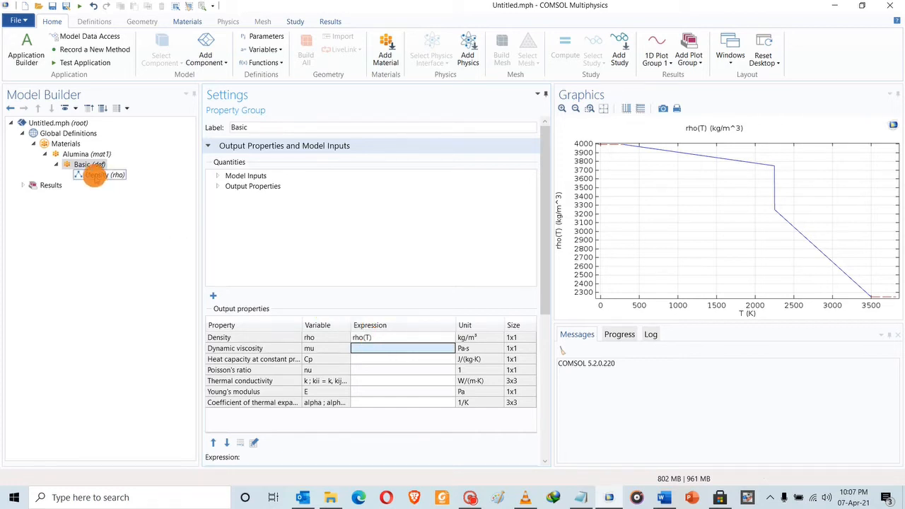
Step: Restore the COMSOL window to its smaller size and place it beside the Word document, with the Basic property group selected
left_click(83, 164)
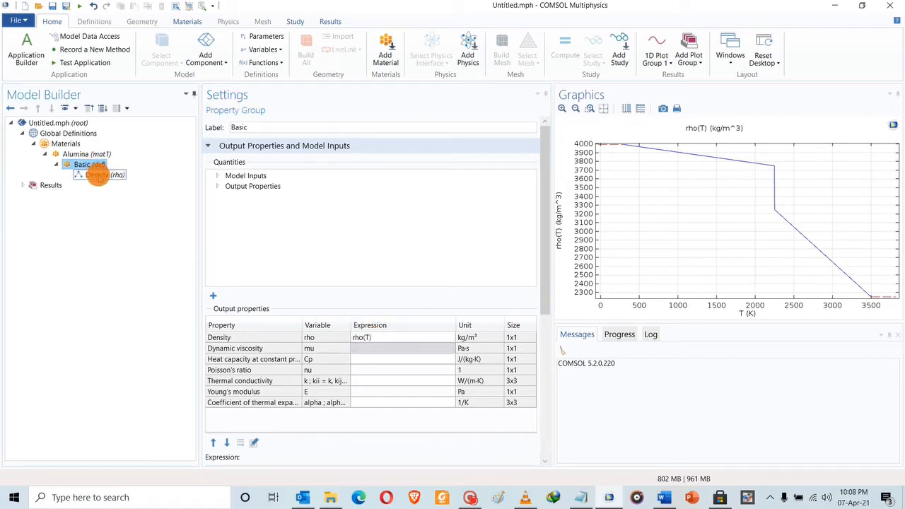
left_click(99, 175)
left_click(91, 164)
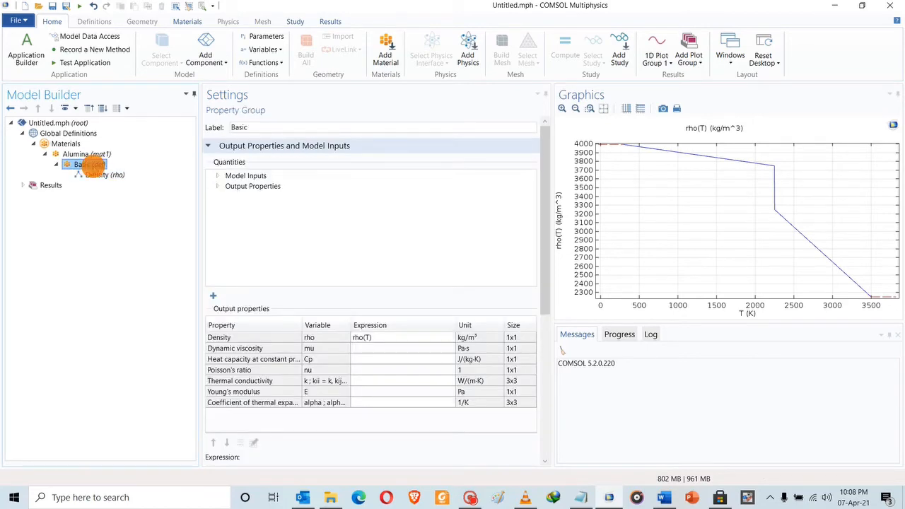
double_click(476, 6)
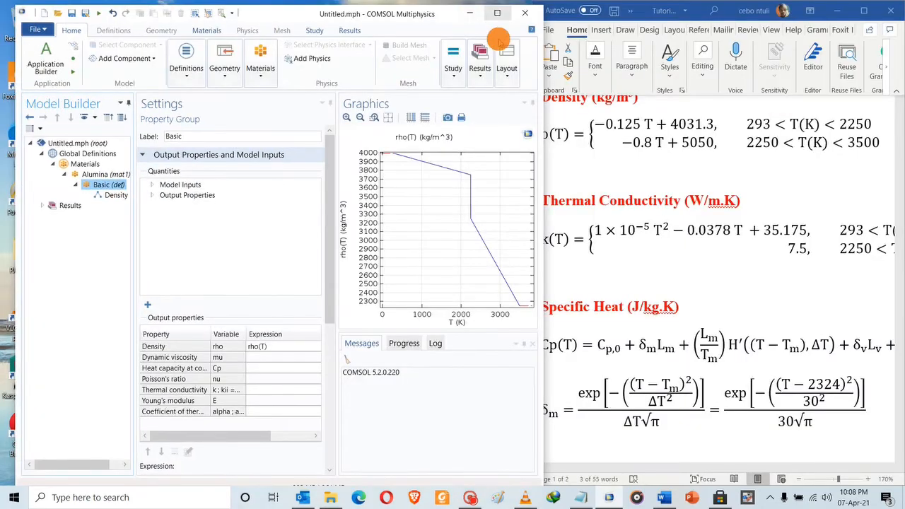
triple_click(617, 191)
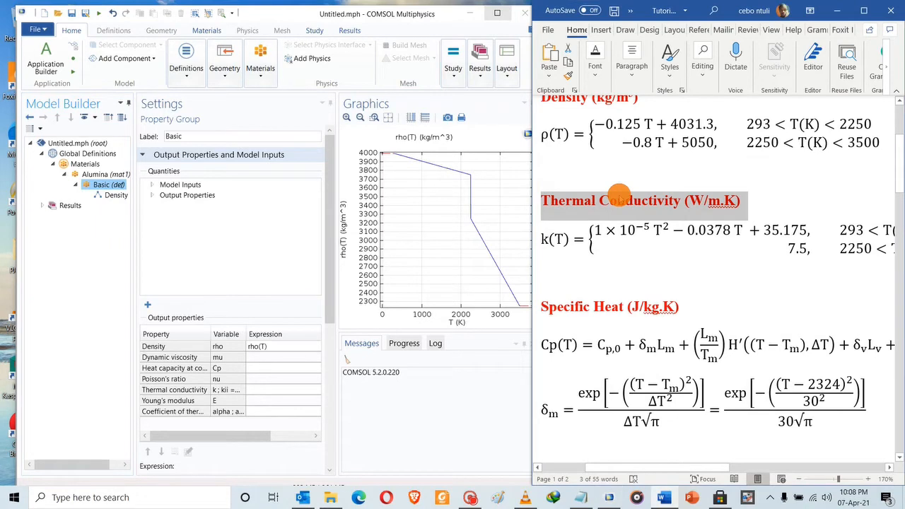
left_click(300, 13)
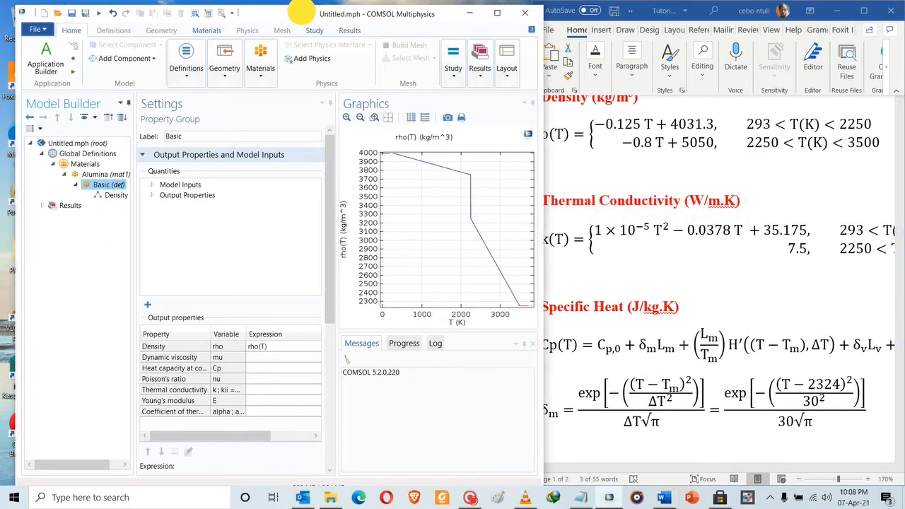
left_click_drag(301, 12, 286, 10)
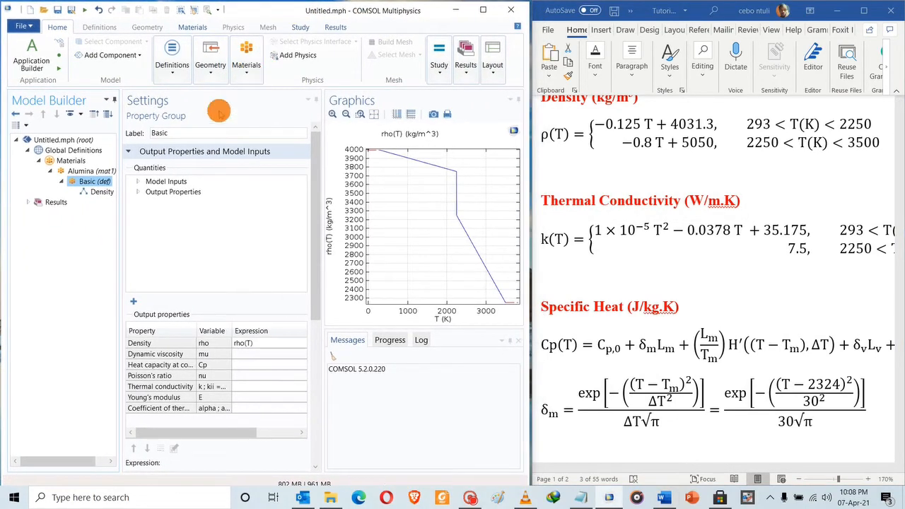
Step: Add a second Piecewise function to Alumina's Basic property group
right_click(92, 183)
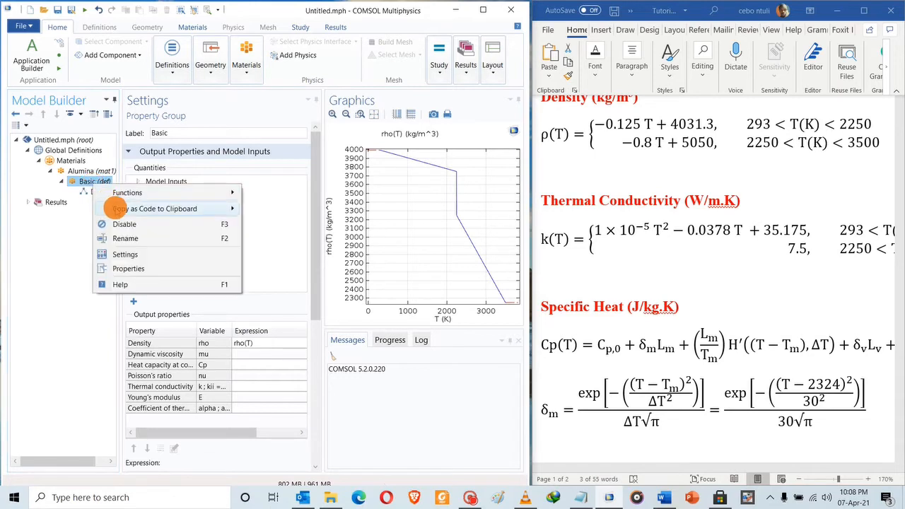
mouse_move(179, 192)
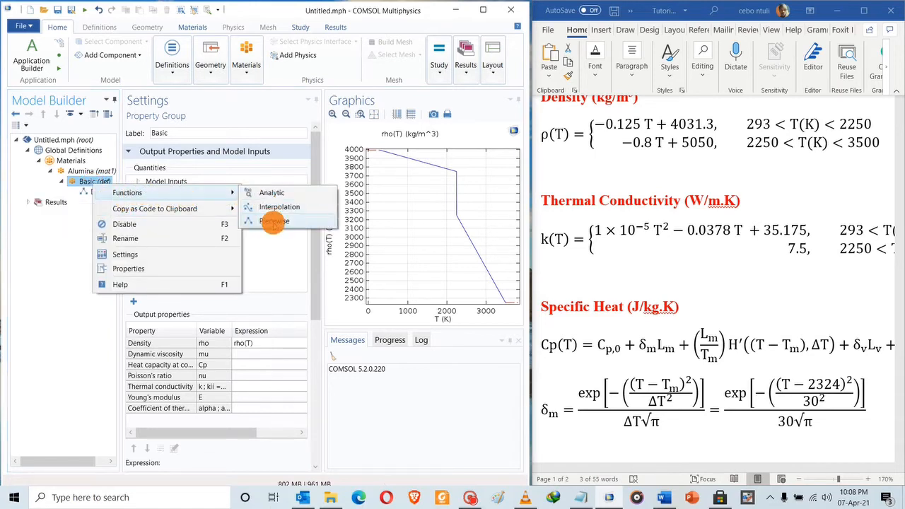
left_click(273, 222)
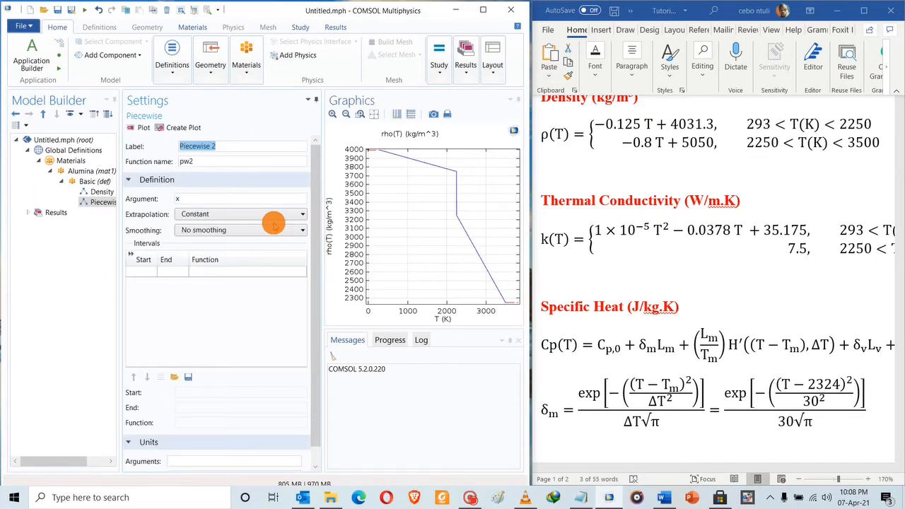
Step: Label the new piecewise function Thermal Conductivity, copying the text from the Word document's heading
left_click(719, 423)
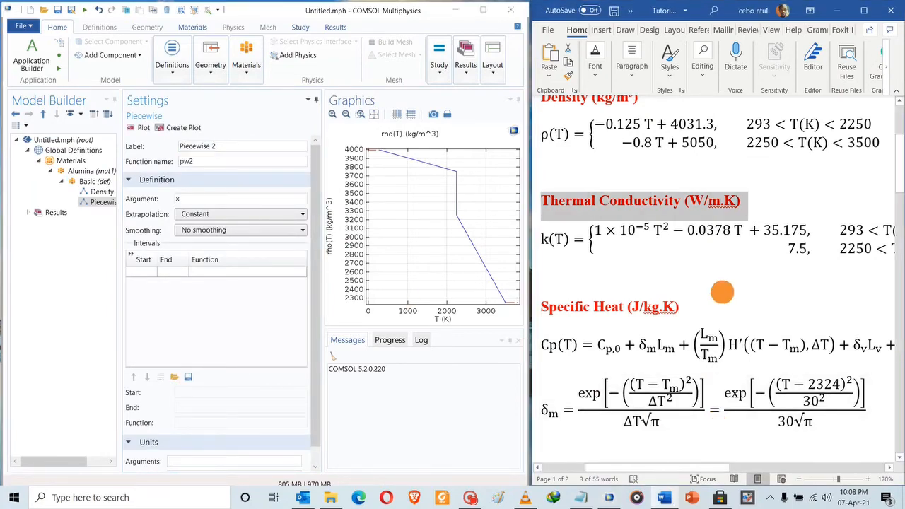
left_click(734, 255)
scroll(736, 254, "down", 3, "ctrl")
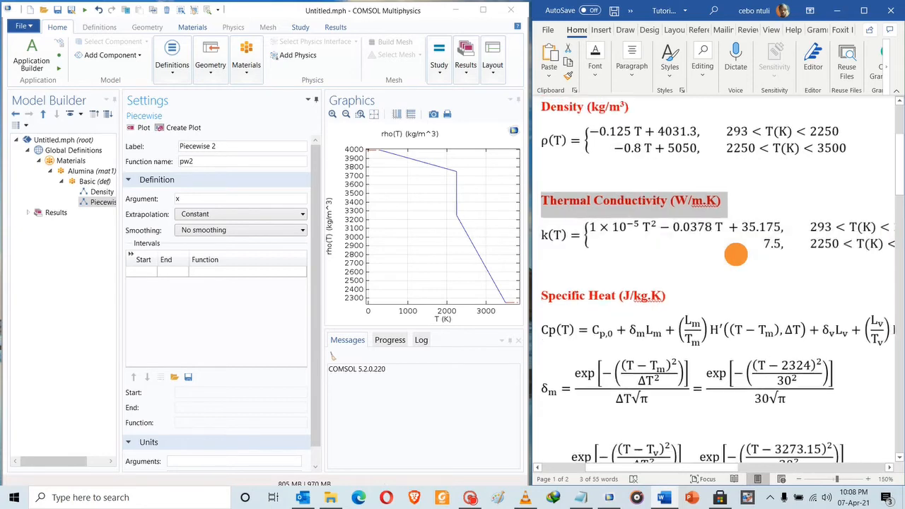
scroll(735, 254, "down", 1, "ctrl")
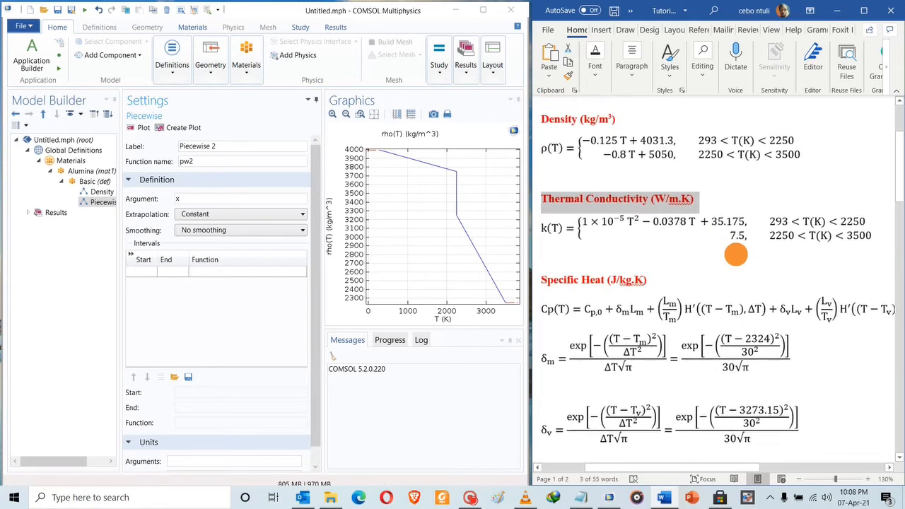
left_click(228, 146)
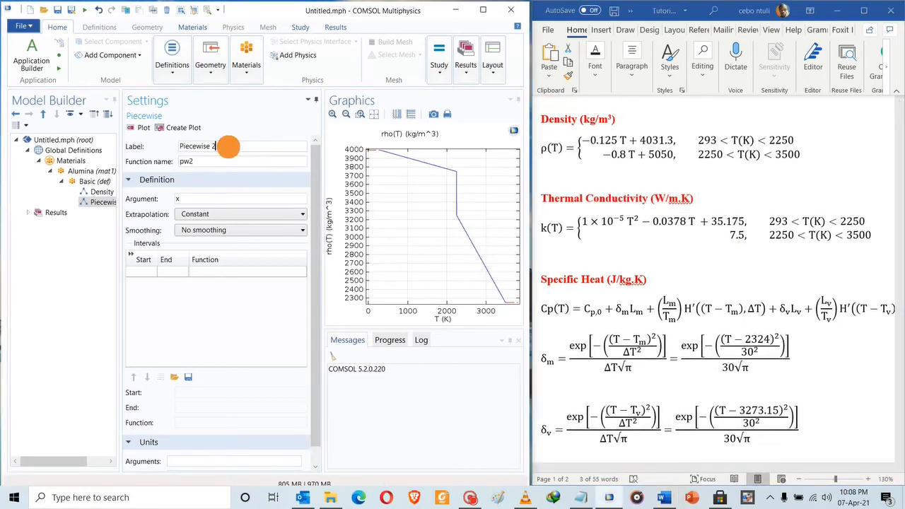
left_click_drag(228, 146, 146, 151)
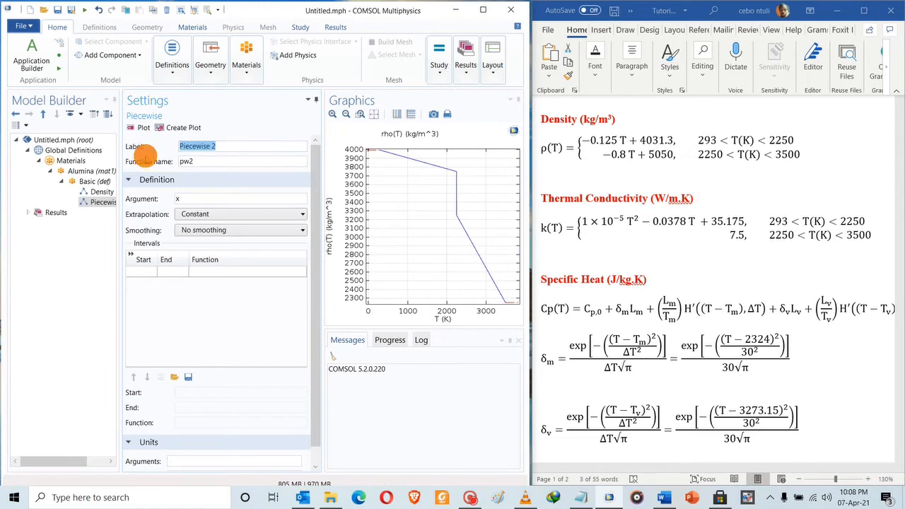
triple_click(650, 199)
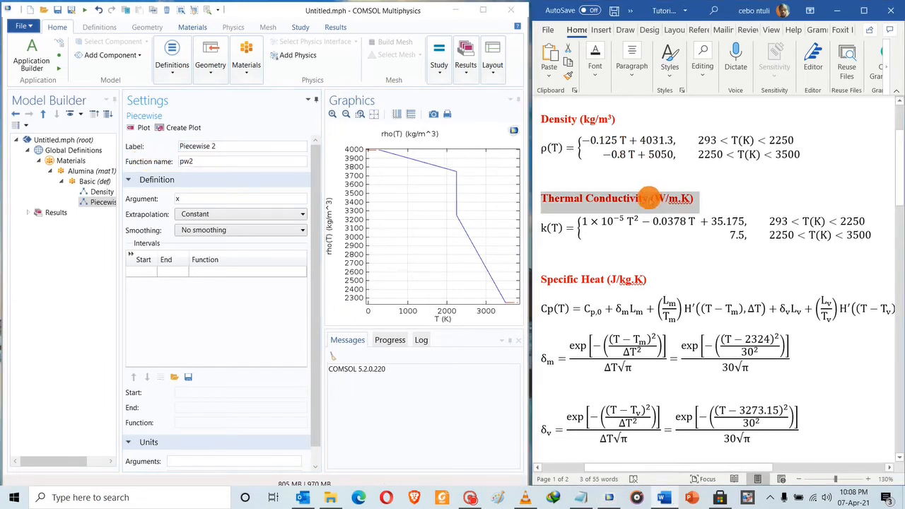
left_click_drag(649, 199, 554, 205)
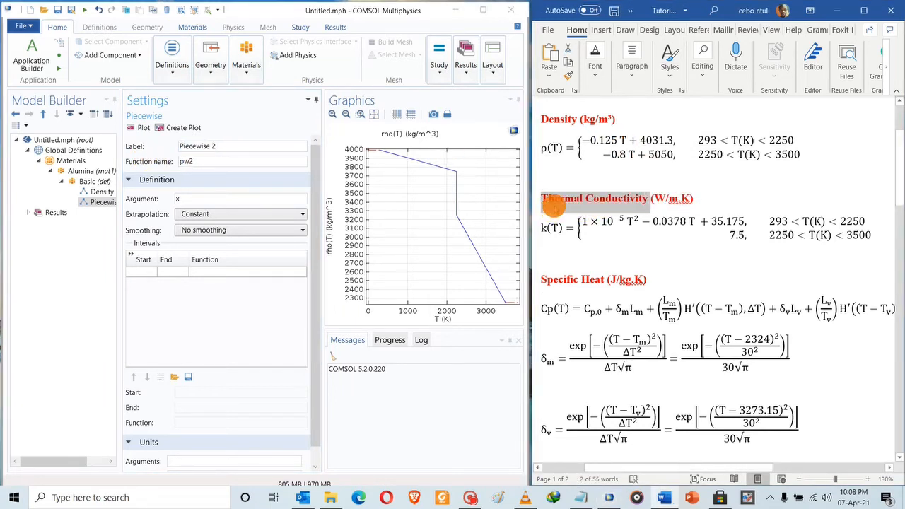
right_click(570, 199)
left_click(594, 225)
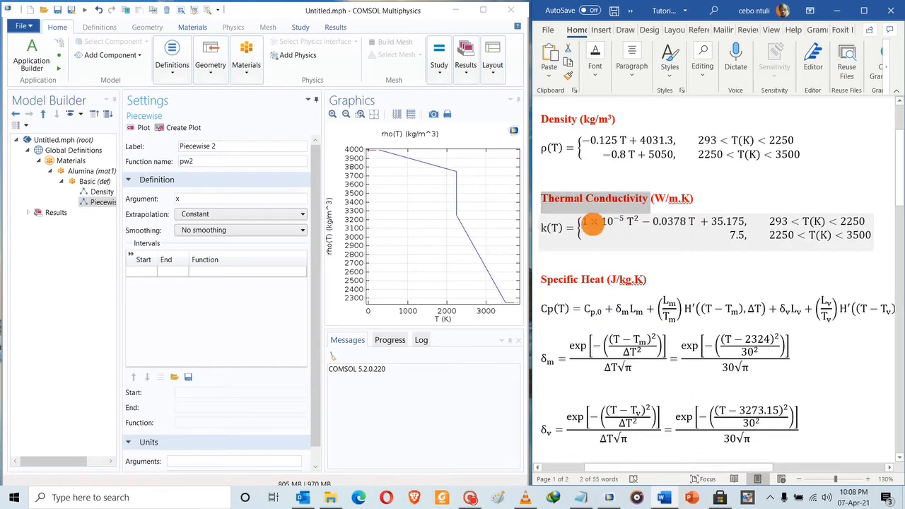
left_click(219, 146)
triple_click(219, 146)
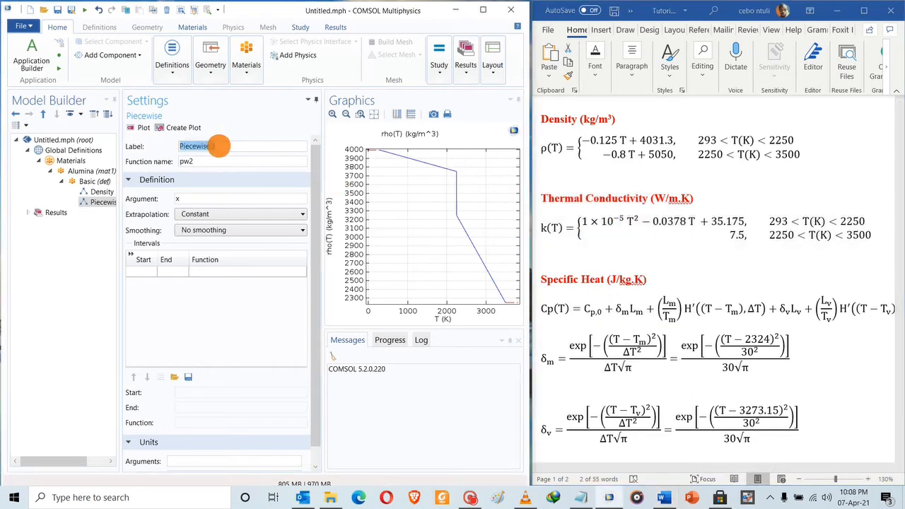
key("ctrl+v")
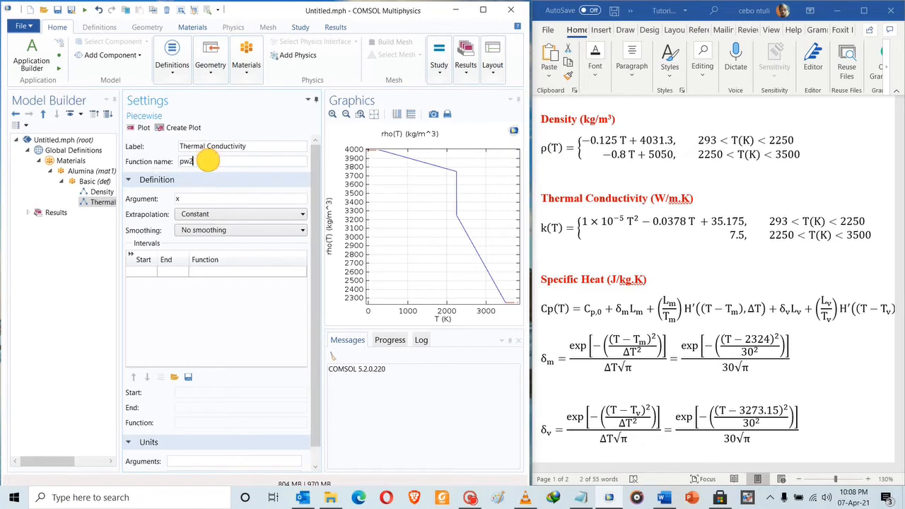
Step: Set the Thermal Conductivity function's name to k and its argument to T
left_click_drag(208, 162, 162, 162)
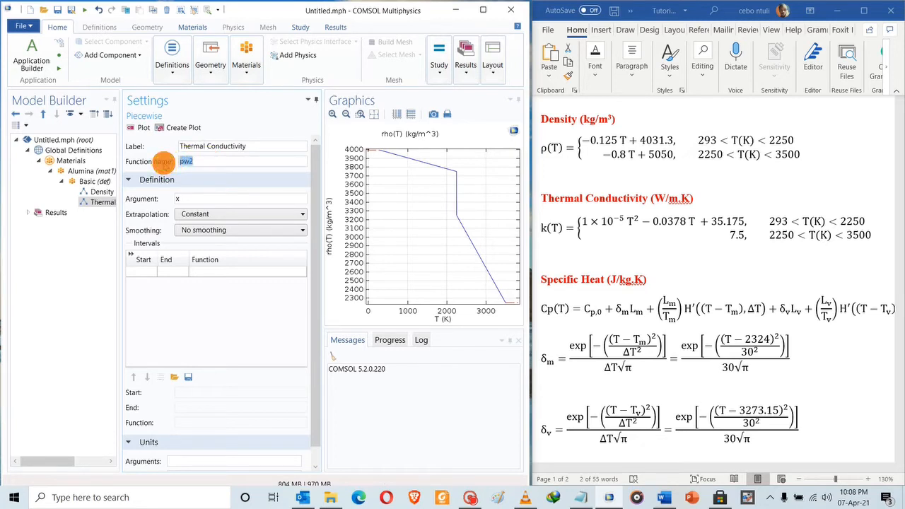
left_click(178, 200)
type("T")
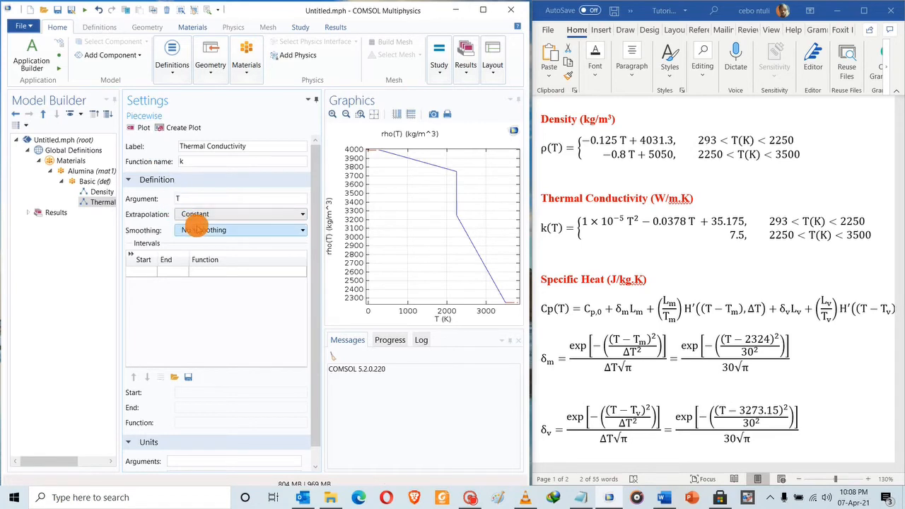
Step: Define the Thermal Conductivity function's first interval from 293 to 2250 as 1e-5*T^2-0.0378*T+35.175 and plot it
left_click(135, 272)
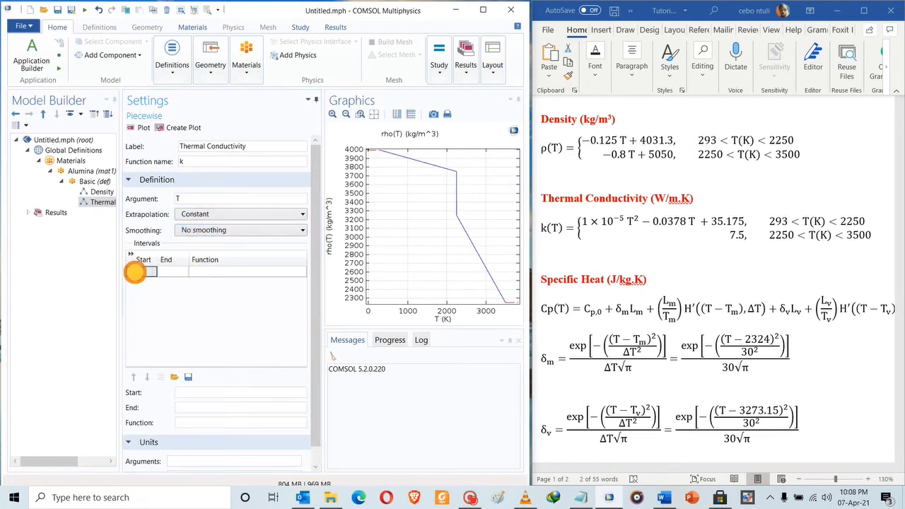
type("29")
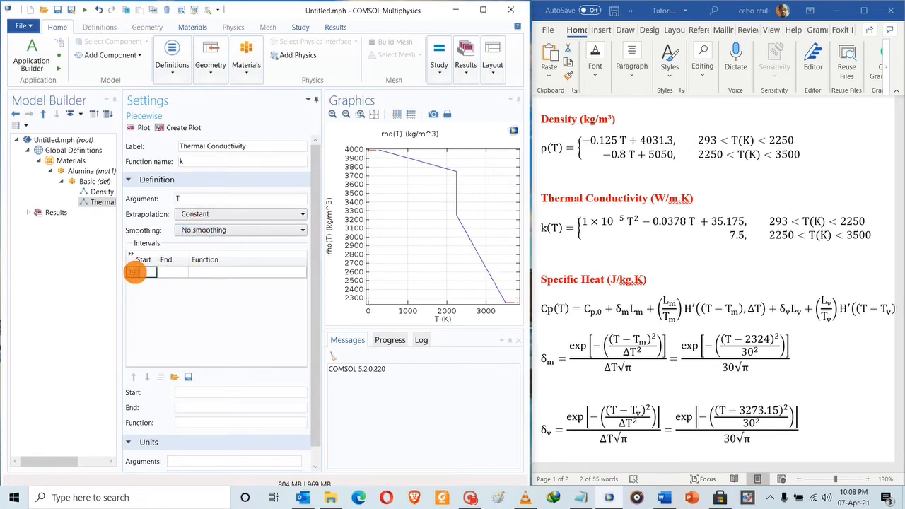
type("3")
left_click(171, 272)
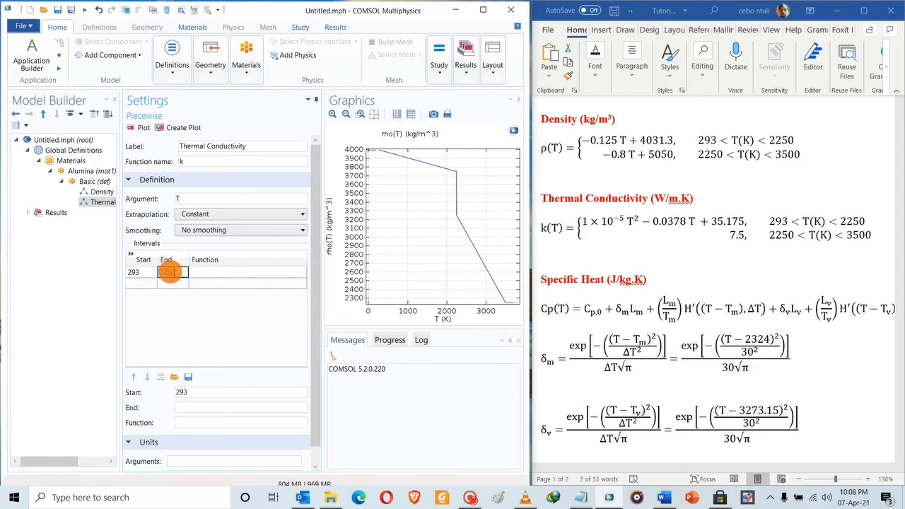
left_click(232, 274)
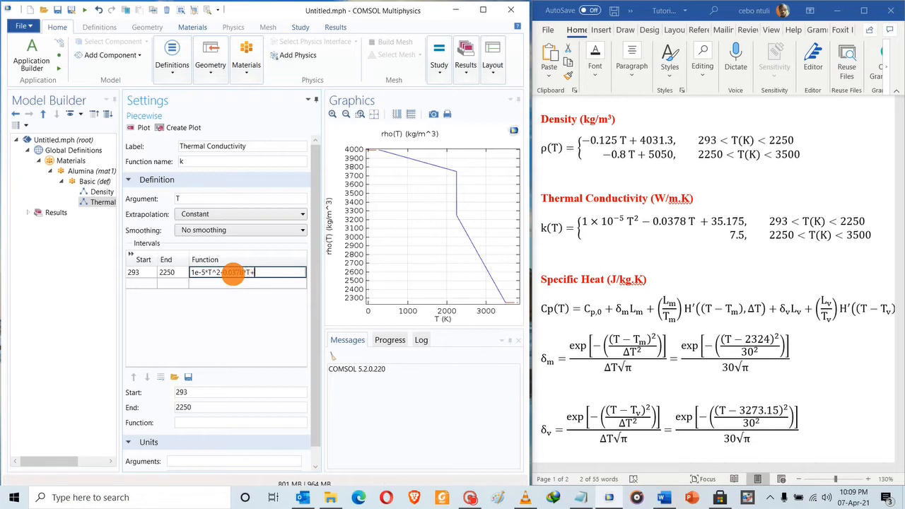
type(".175")
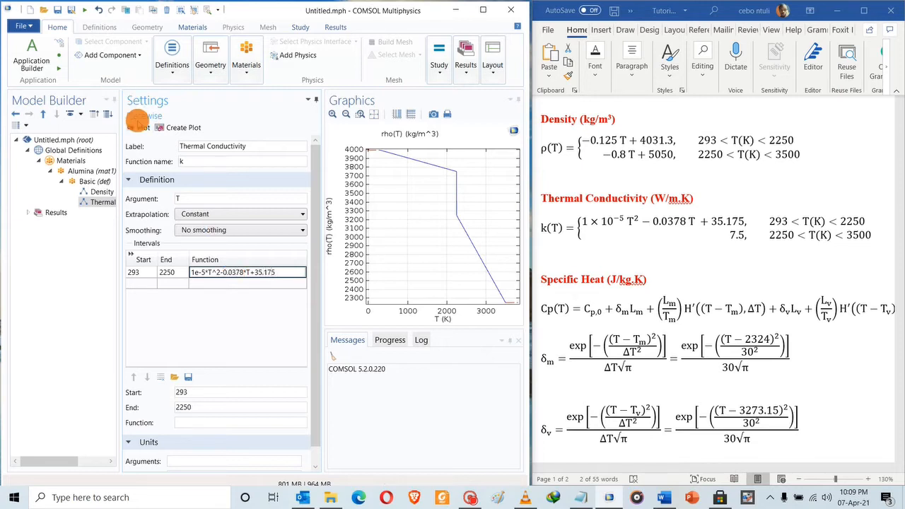
left_click(139, 127)
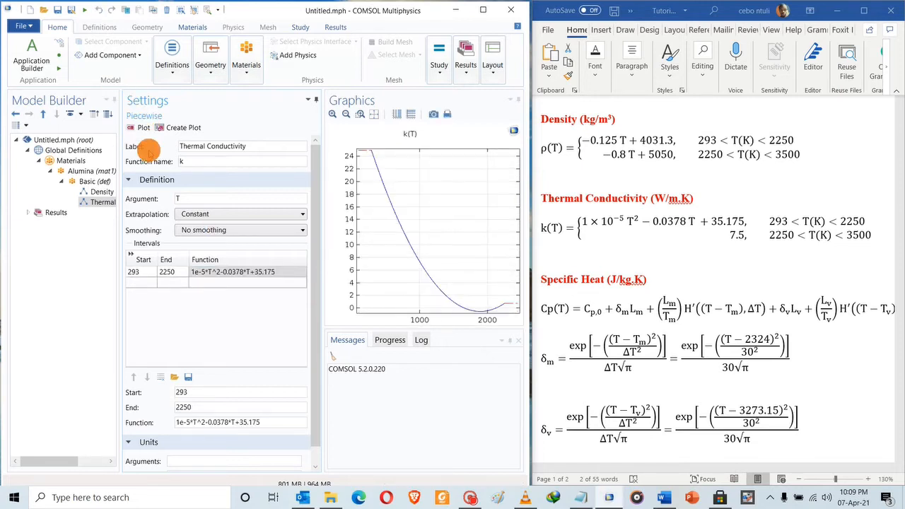
Step: Add a second interval from 2250 to 3500 with the constant value 7.5 to the Thermal Conductivity function and replot it
left_click(137, 282)
left_click(138, 282)
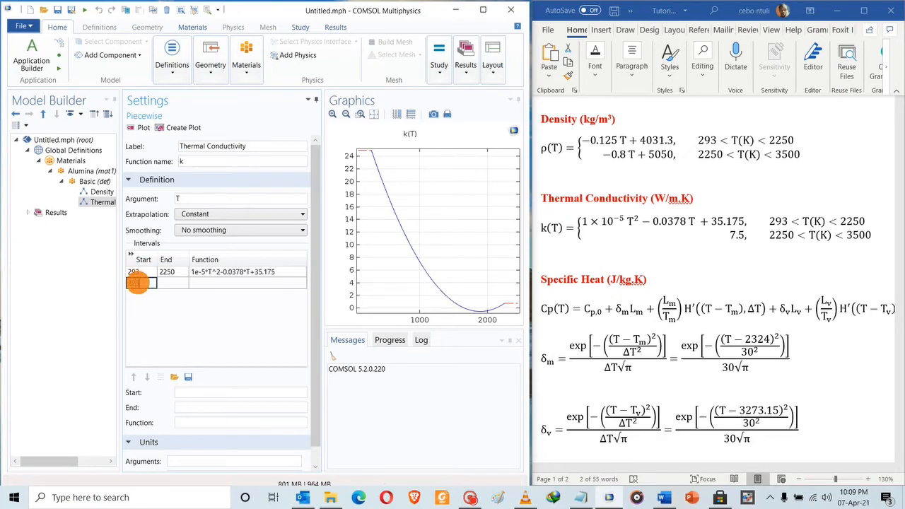
key("Tab")
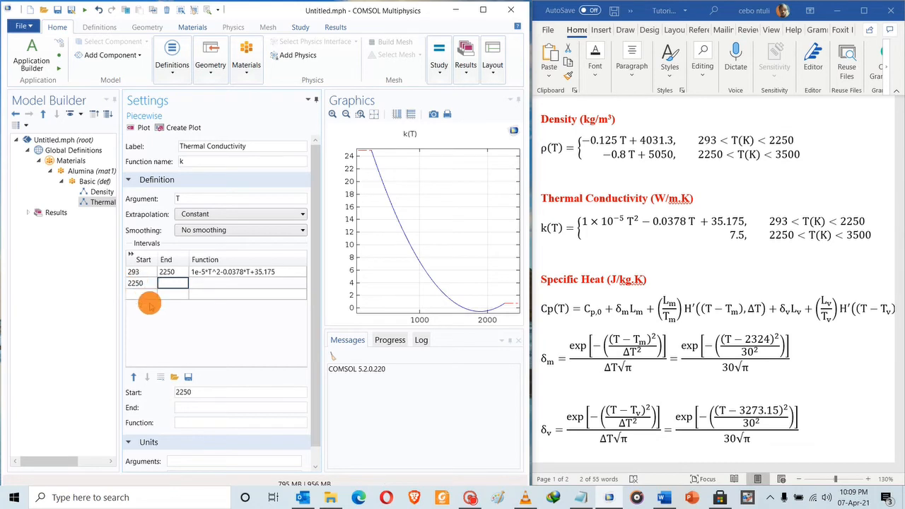
type("3500")
key("Tab")
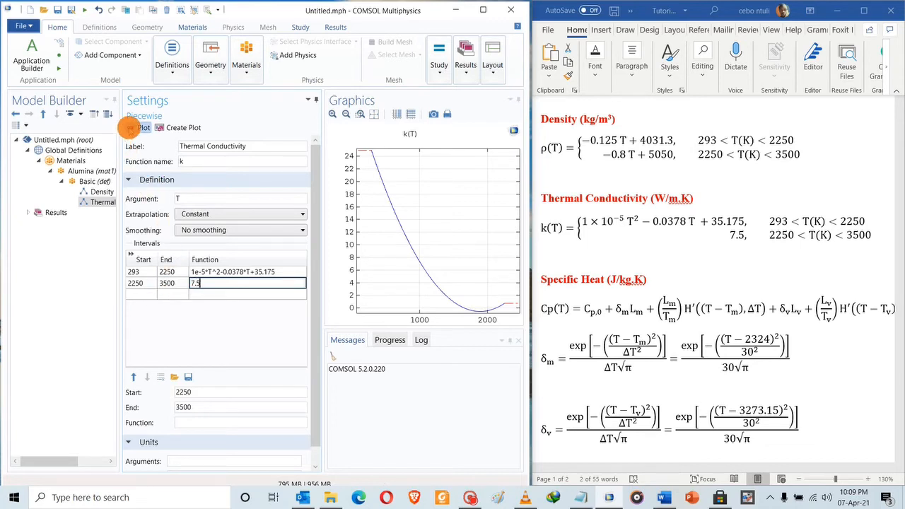
left_click(132, 128)
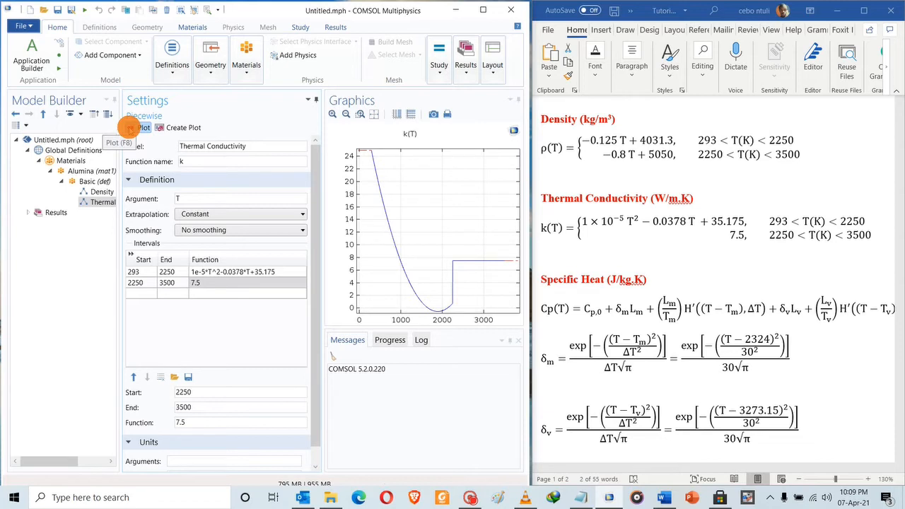
Step: Set the thermal conductivity expression in Alumina's Basic property group to k(T)
left_click(98, 182)
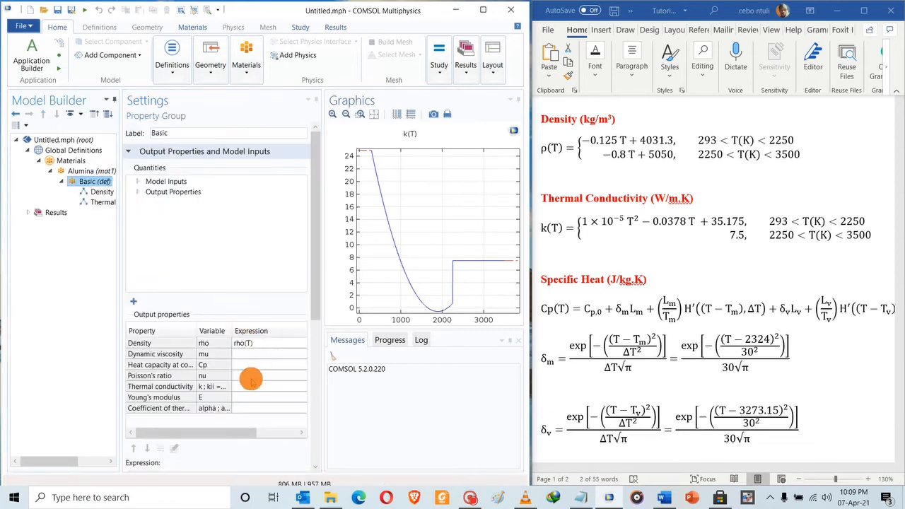
left_click(247, 386)
left_click(247, 385)
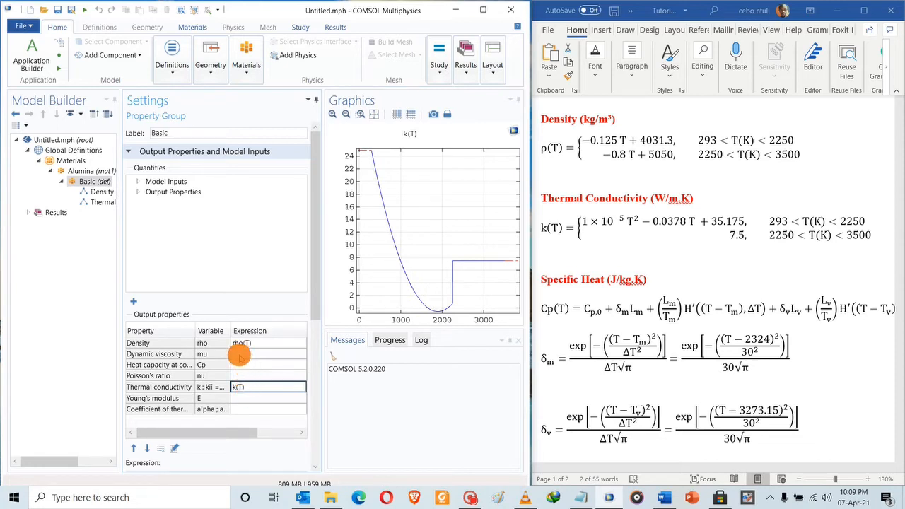
left_click(238, 356)
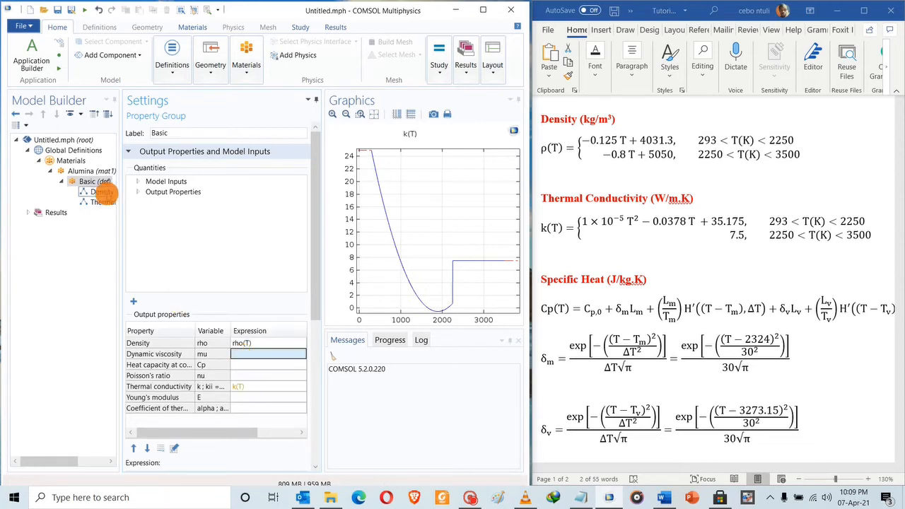
Step: Maximize the COMSOL window and examine the expression and unit of thermal conductivity in the Basic group's output properties
left_click(85, 172)
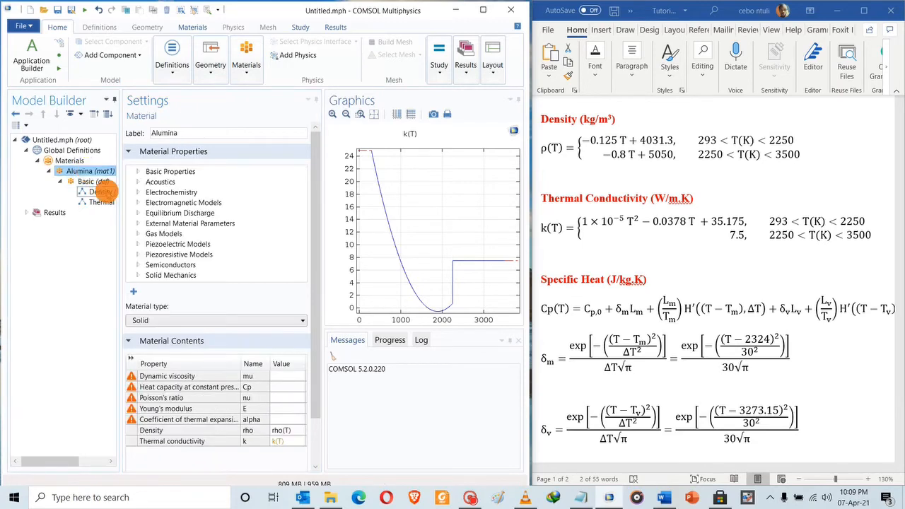
left_click(101, 203)
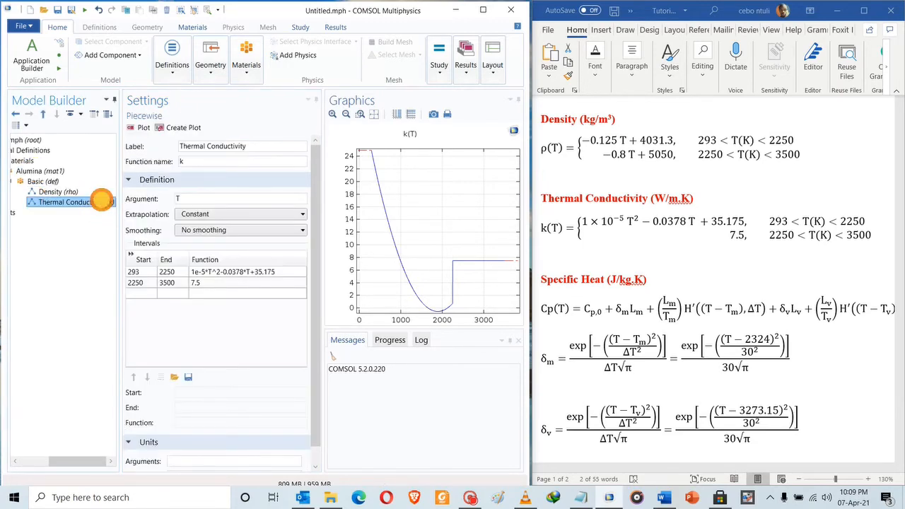
double_click(282, 5)
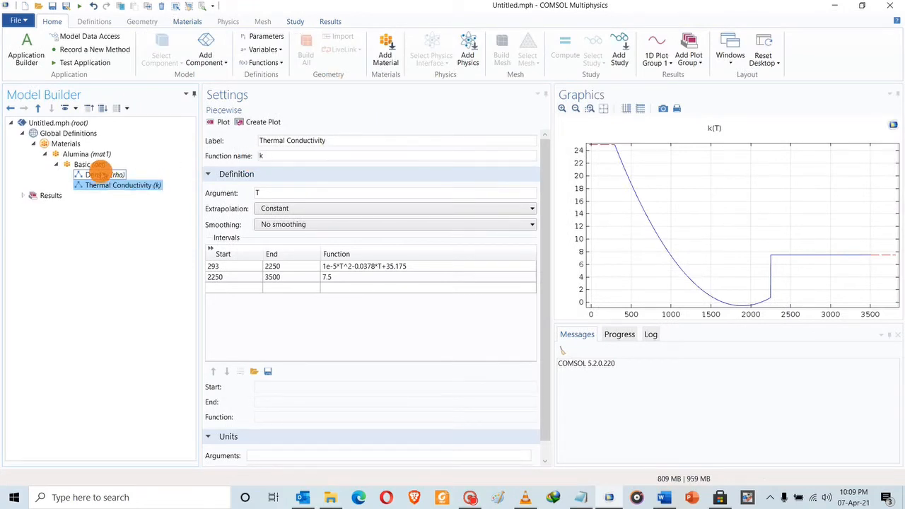
left_click(88, 164)
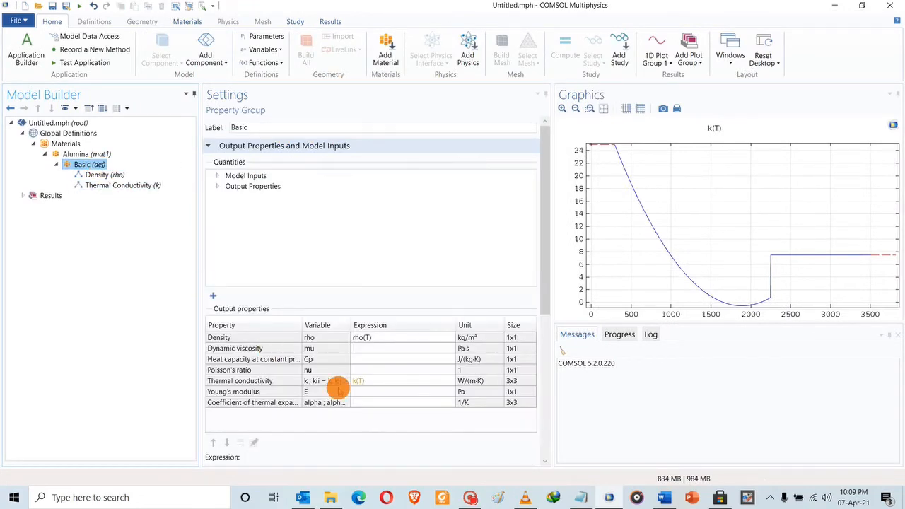
mouse_move(359, 382)
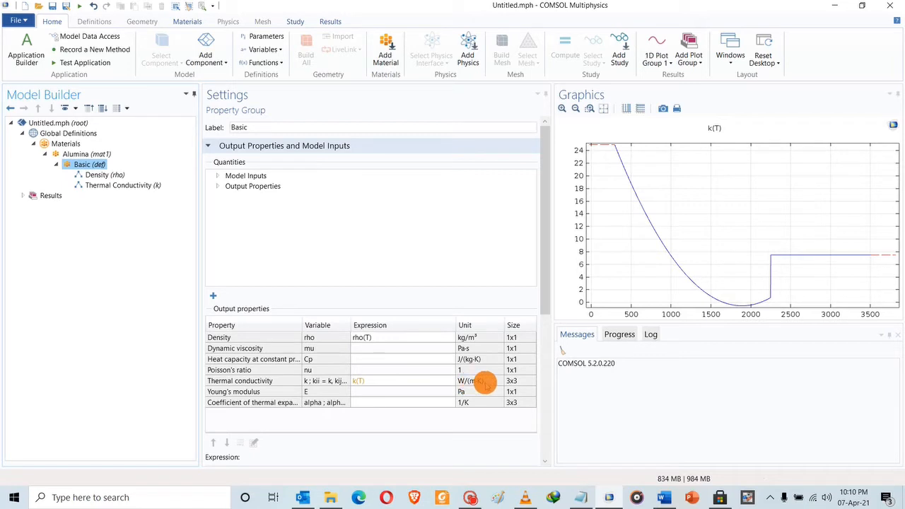
Step: Set the Thermal Conductivity function's argument unit to K and its function unit to W/(m*K), and replot it
left_click(141, 185)
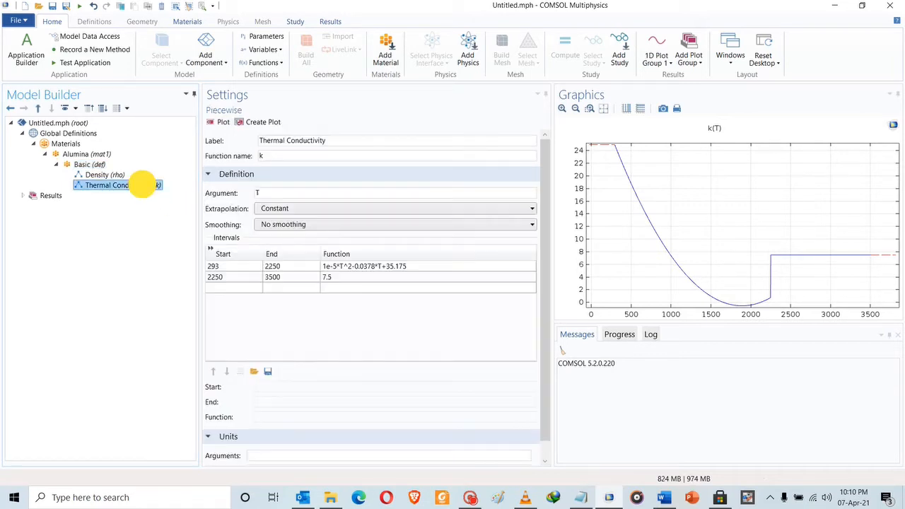
scroll(248, 291, "down", 1)
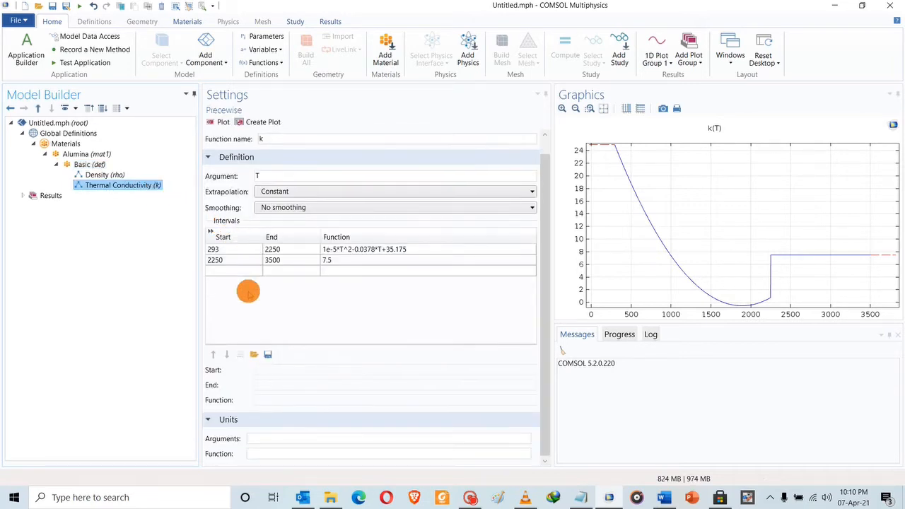
left_click(284, 438)
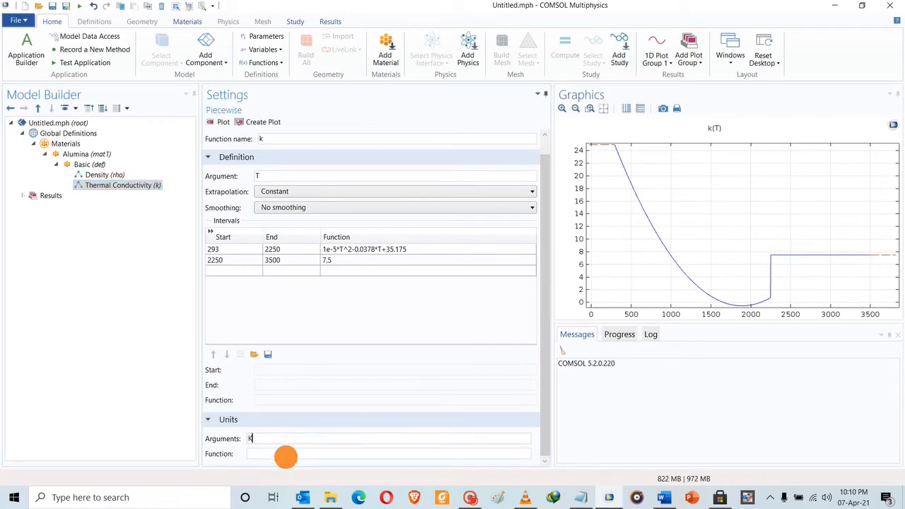
left_click(286, 455)
type("W/(m.K")
key("BackSpace")
key("BackSpace")
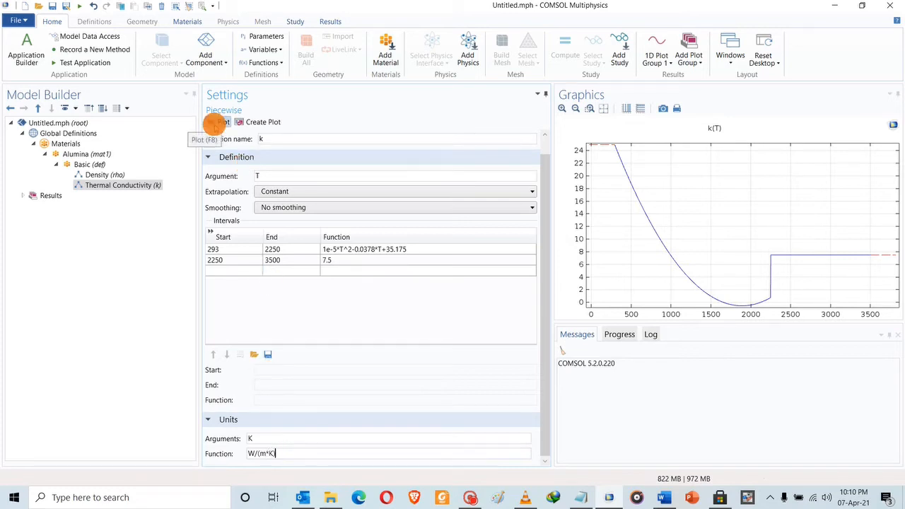
left_click(214, 125)
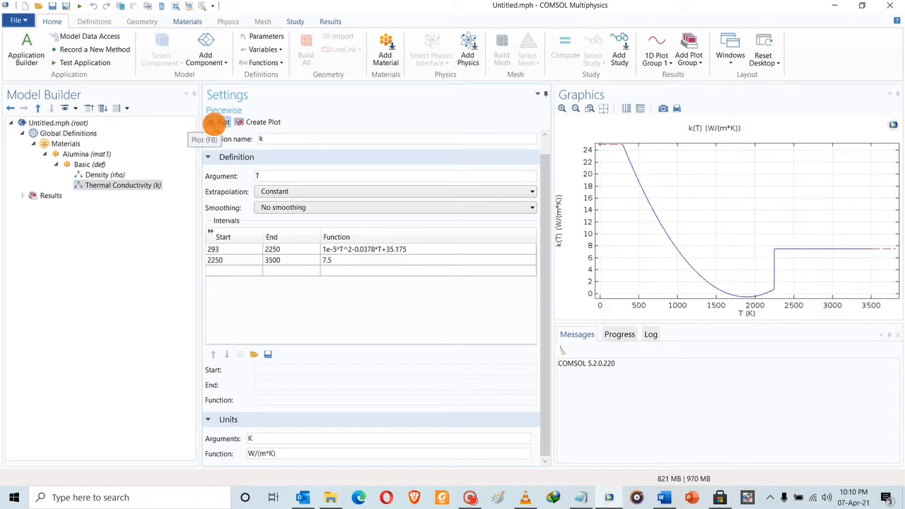
Step: Recheck the Basic group's output properties, restore the COMSOL window beside Word, and find the document's Dynamic Viscosity section
left_click(86, 164)
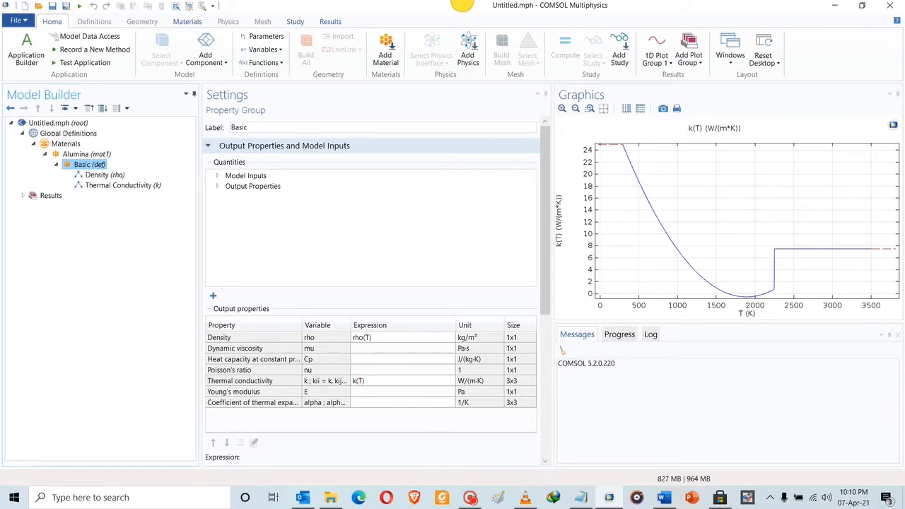
double_click(446, 7)
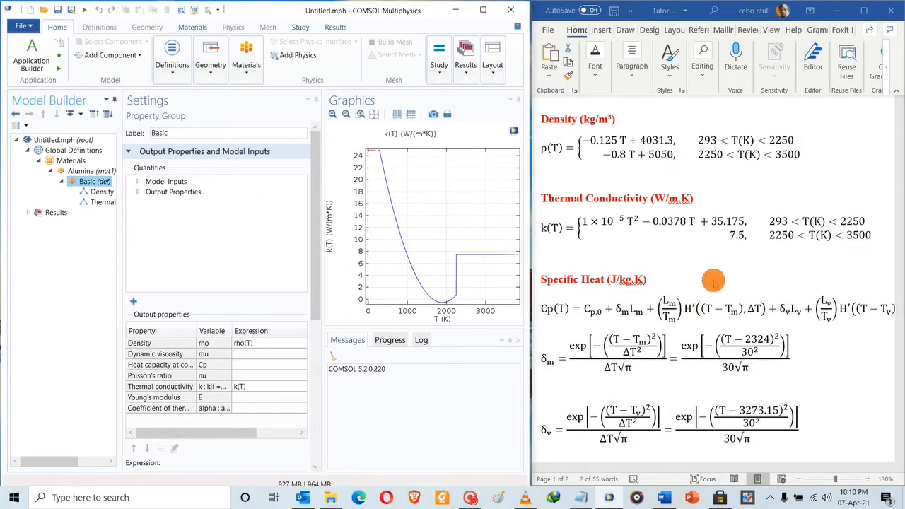
left_click(677, 237)
scroll(677, 238, "down", 4)
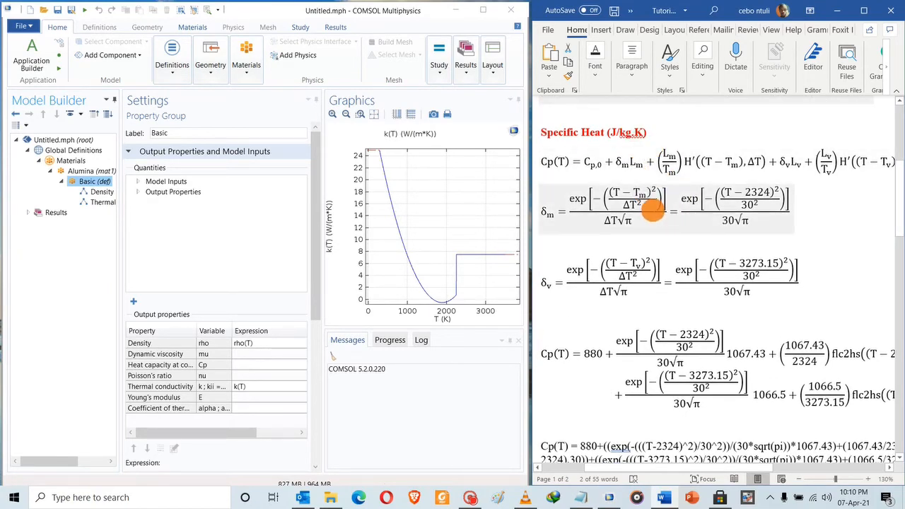
scroll(651, 209, "down", 8)
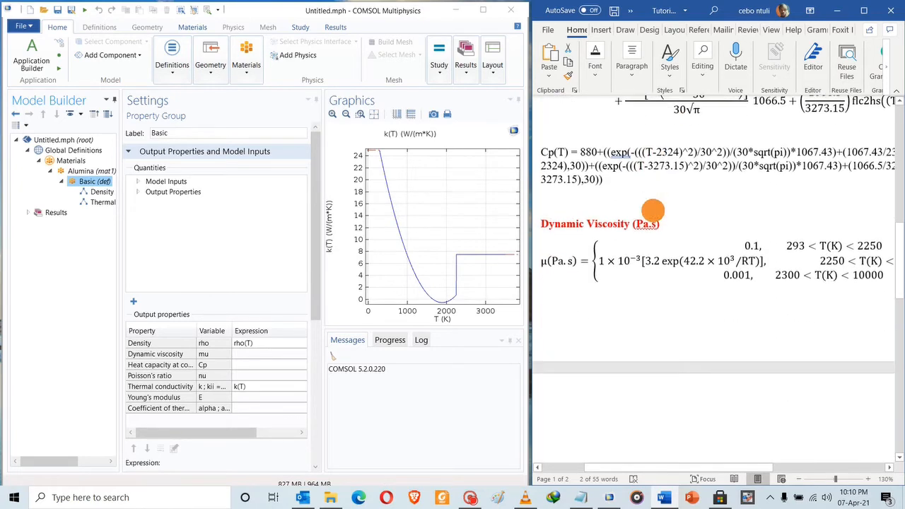
scroll(652, 210, "down", 1)
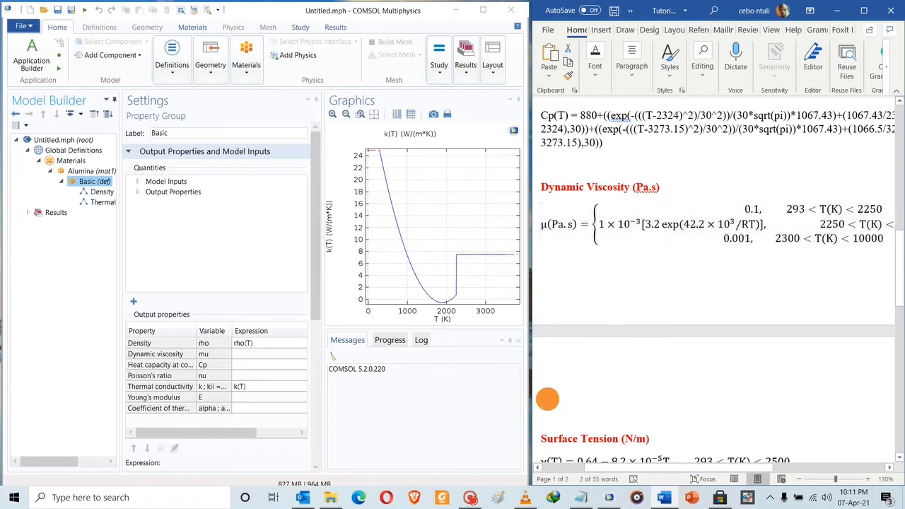
Step: Add a third Piecewise function to Alumina's Basic property group
right_click(73, 185)
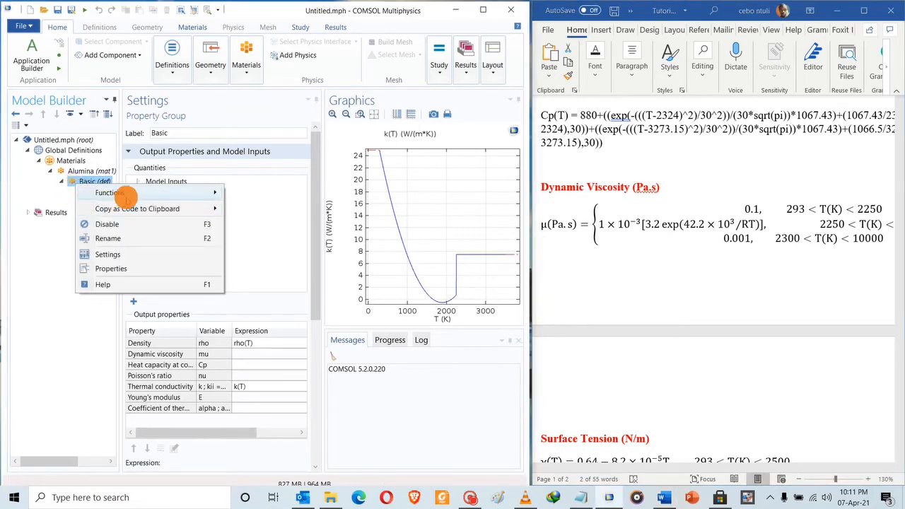
mouse_move(128, 194)
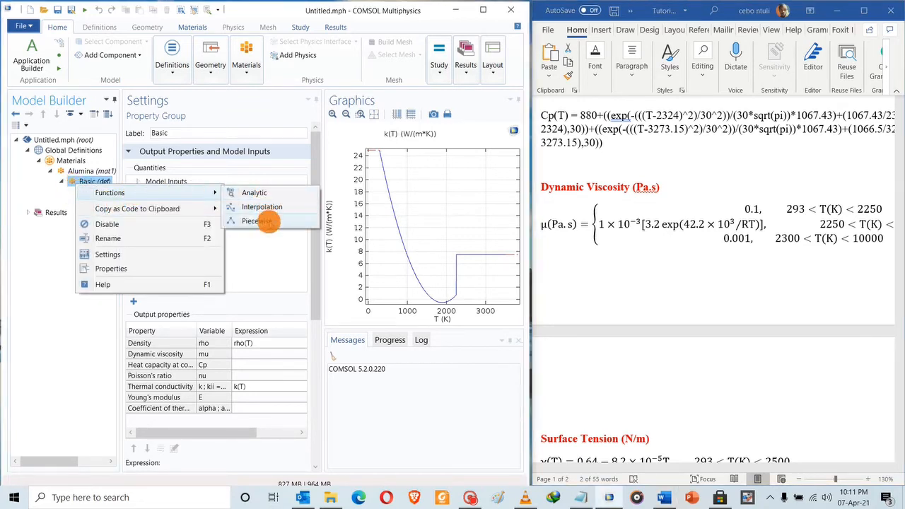
left_click(268, 221)
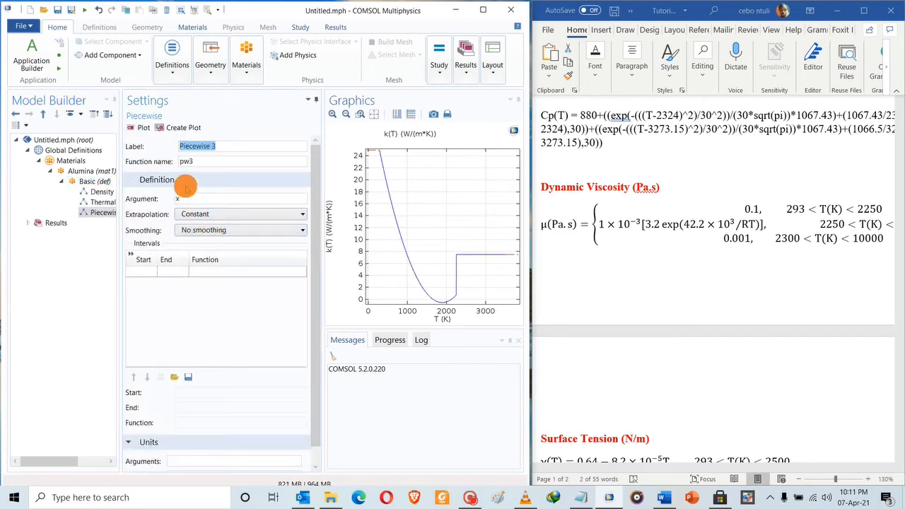
Step: Copy the heading text "Dynamic Viscosity" from the Word document and paste it as the new Piecewise function's label in COMSOL
left_click(629, 186)
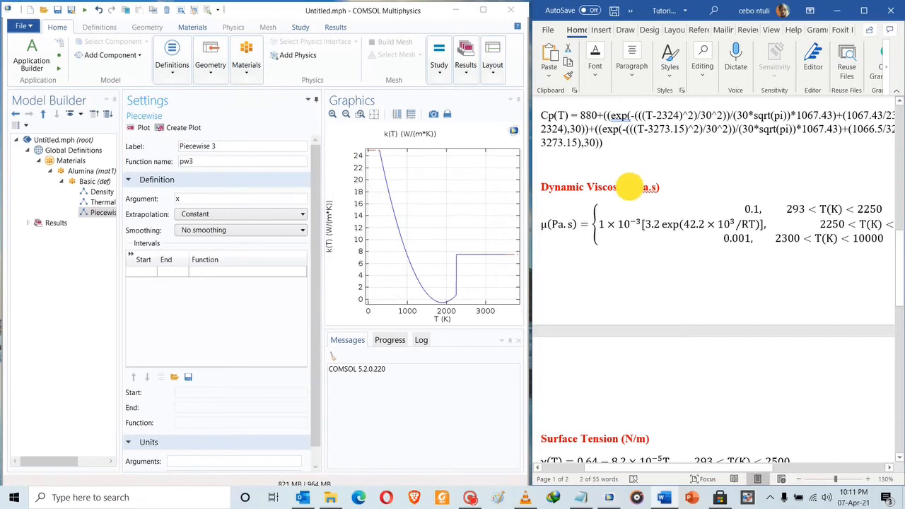
left_click_drag(628, 185, 552, 187)
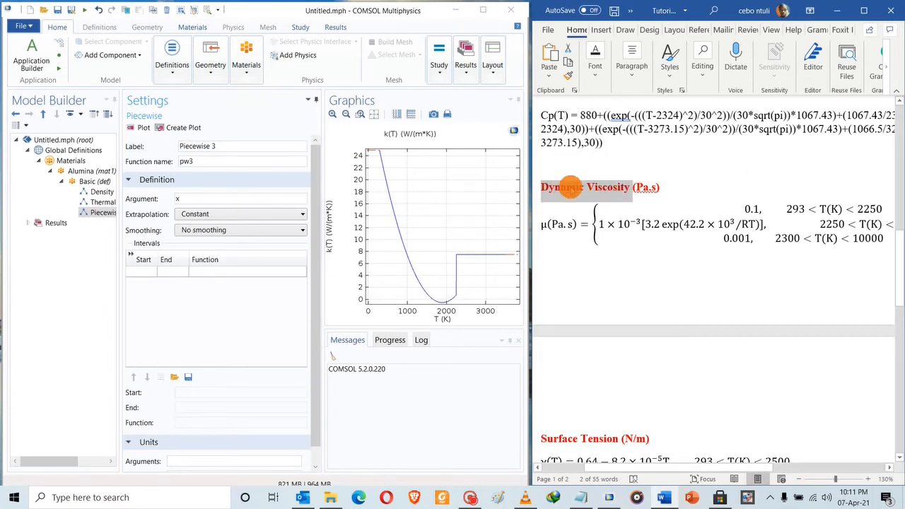
right_click(571, 187)
left_click(601, 205)
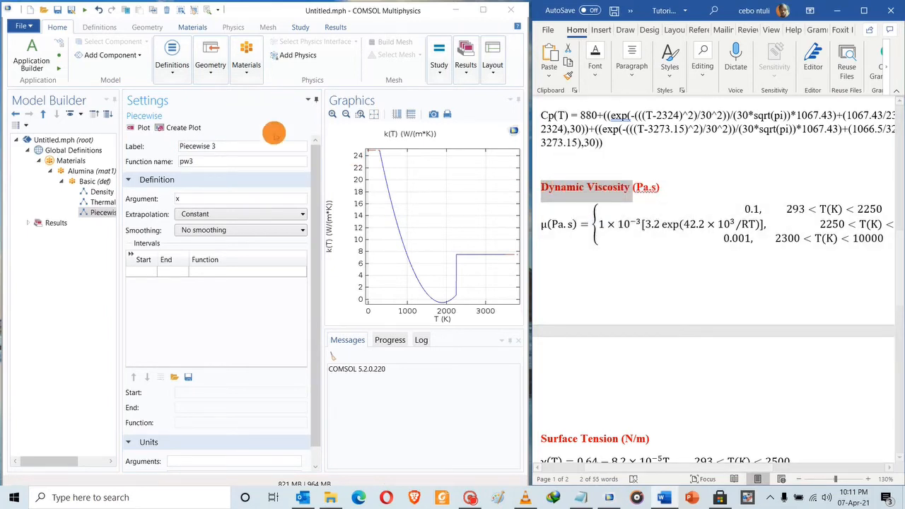
left_click_drag(219, 145, 145, 145)
right_click(181, 147)
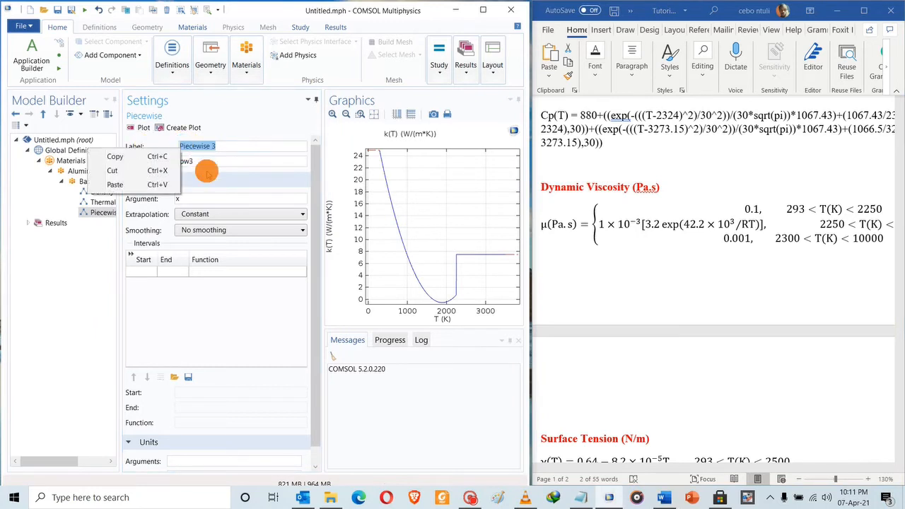
left_click(152, 184)
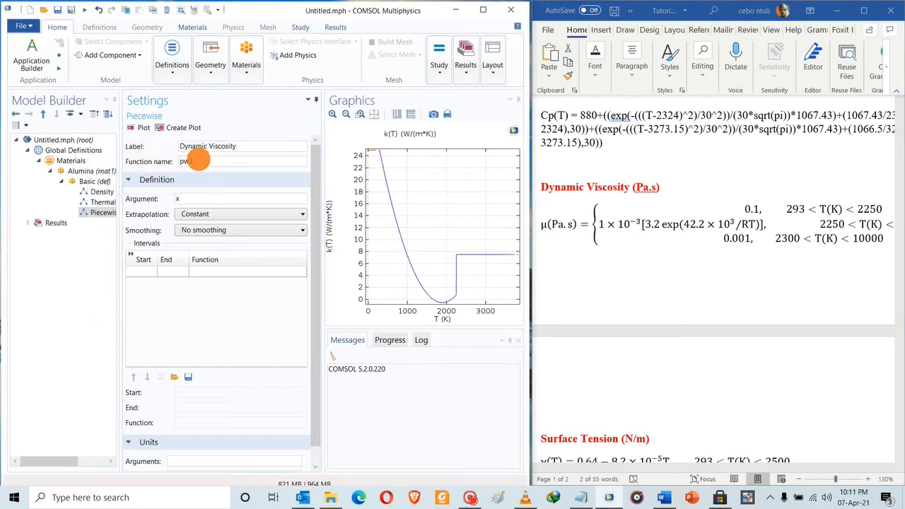
Step: Set the Dynamic Viscosity function's name to mu and its argument to T
left_click_drag(198, 160, 147, 175)
type("mu")
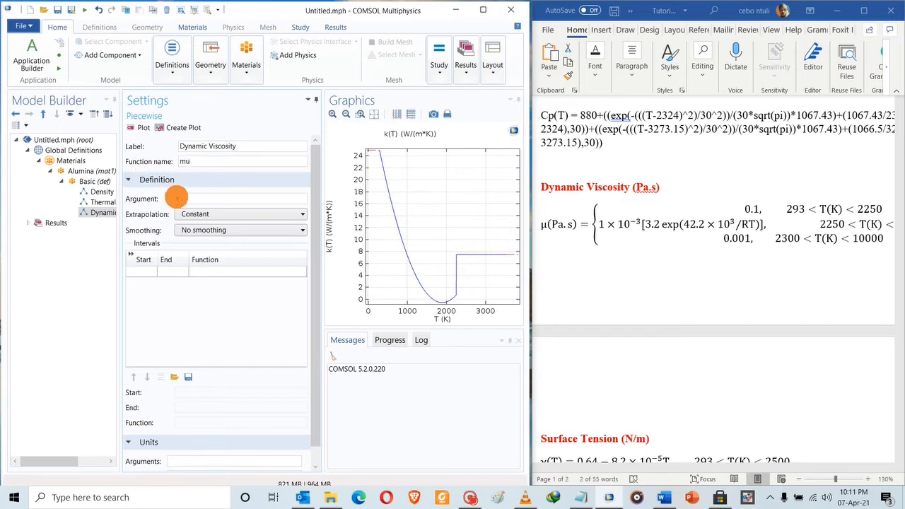
left_click(186, 198)
left_click_drag(187, 199, 162, 203)
type("T")
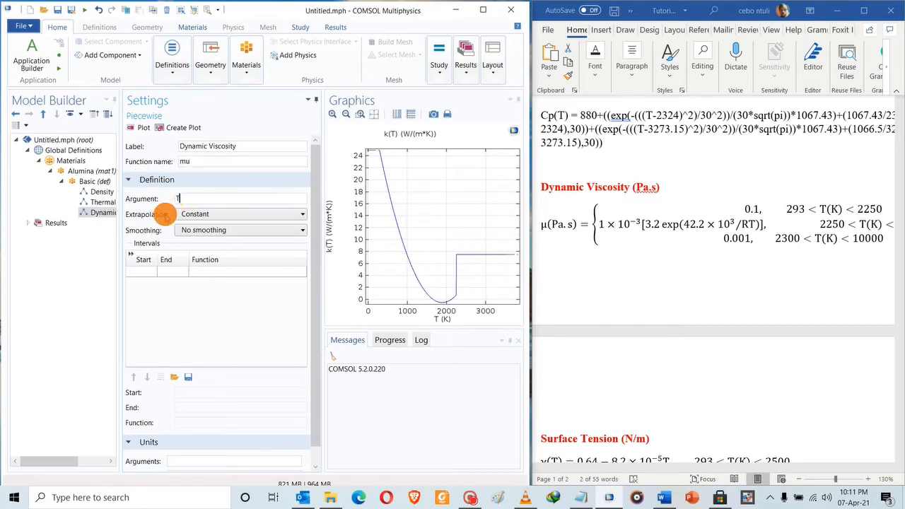
Step: Define the first interval from 293 to 2250 with the function value 0.1
left_click(152, 275)
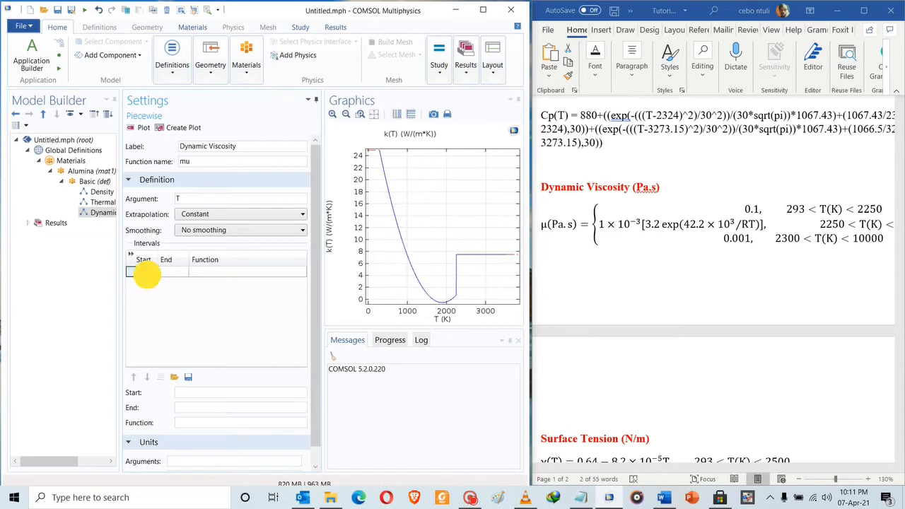
left_click(147, 275)
type("29")
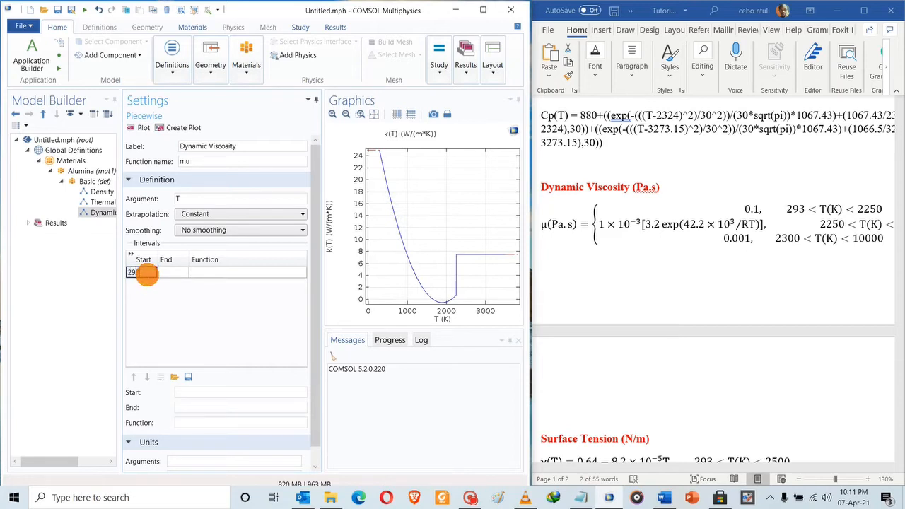
type("3")
key("Tab")
type("2250")
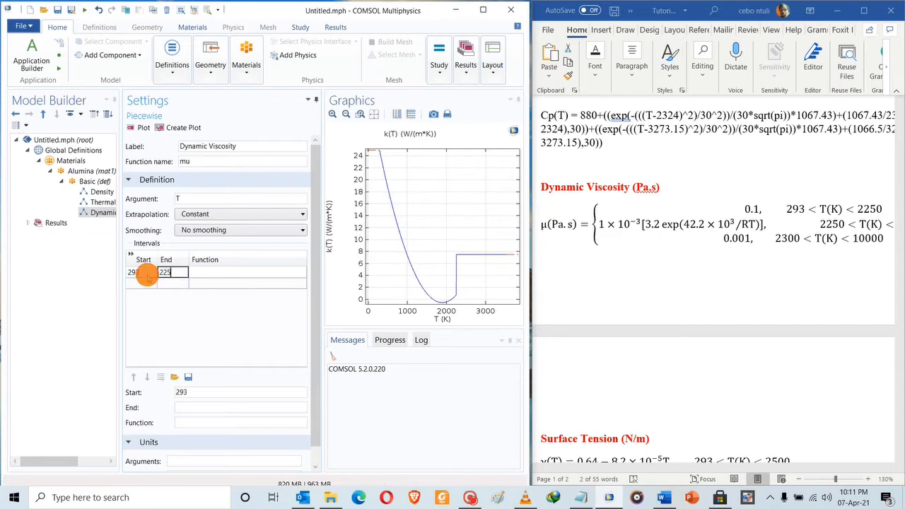
key("Tab")
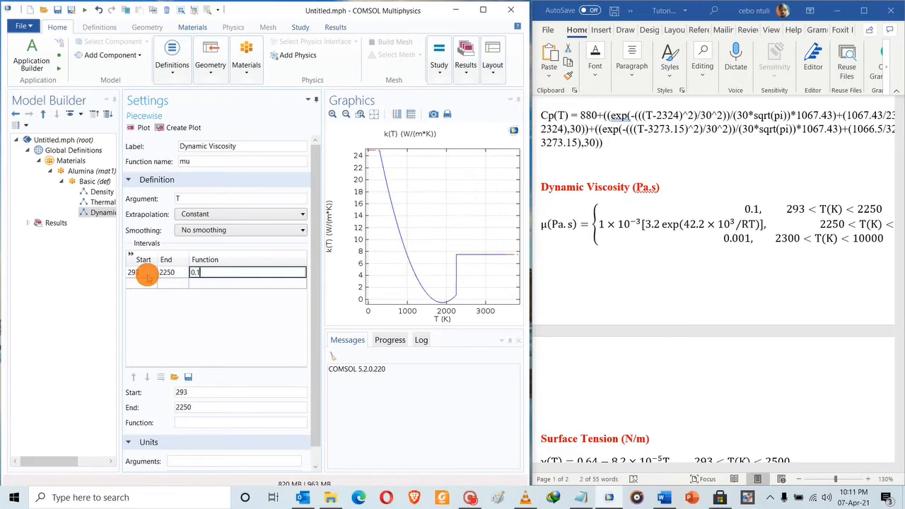
Step: Enter 1e-3*(3.2*exp(42.2e3/R*T) in the second interval's Start cell, widening the Settings window and Start column to show it in full
left_click(145, 283)
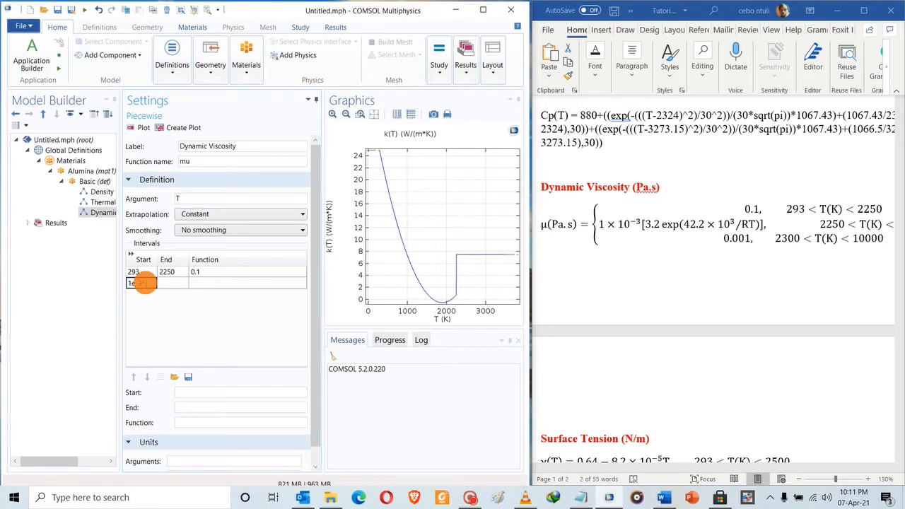
type("1e-3*(3.2")
type("*ex")
type("p(")
type("42.2")
type("e3/")
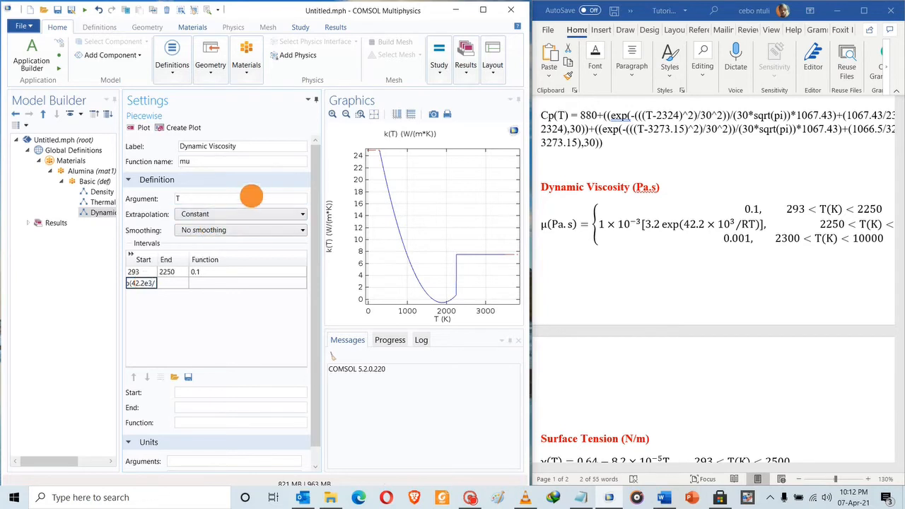
left_click_drag(319, 153, 399, 154)
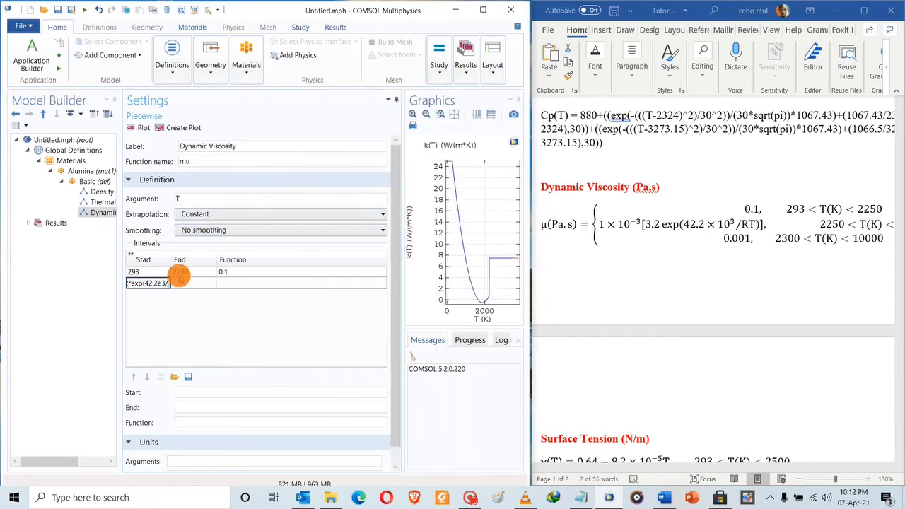
left_click_drag(175, 259, 222, 259)
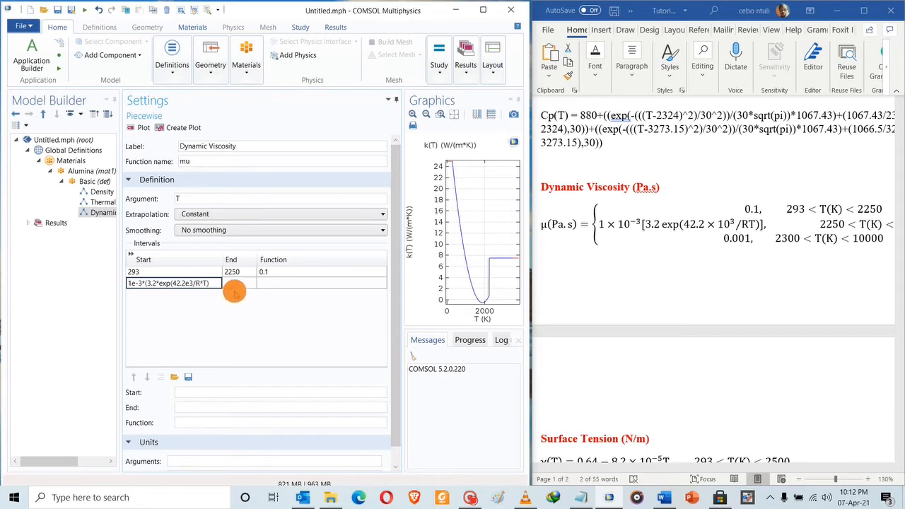
left_click(238, 287)
Step: Move the exponential expression from the second interval's Start cell to its Function cell
double_click(214, 283)
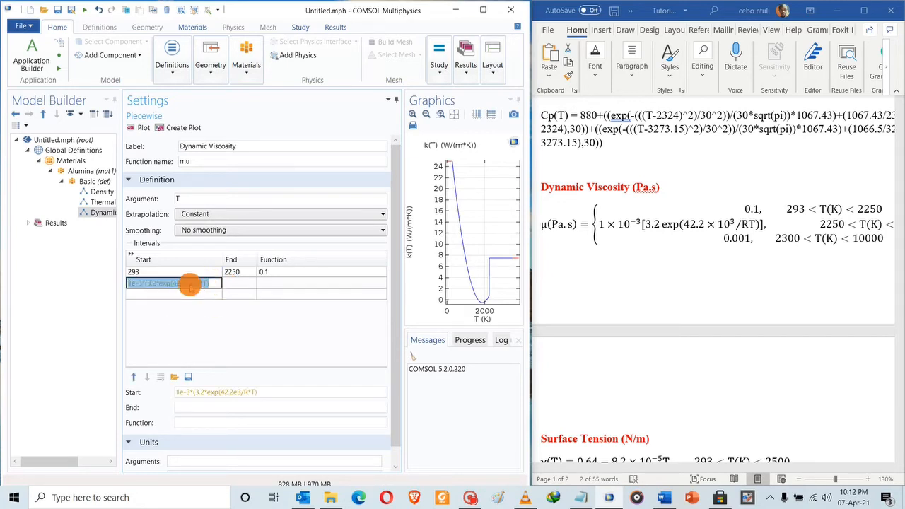
right_click(186, 282)
left_click(141, 292)
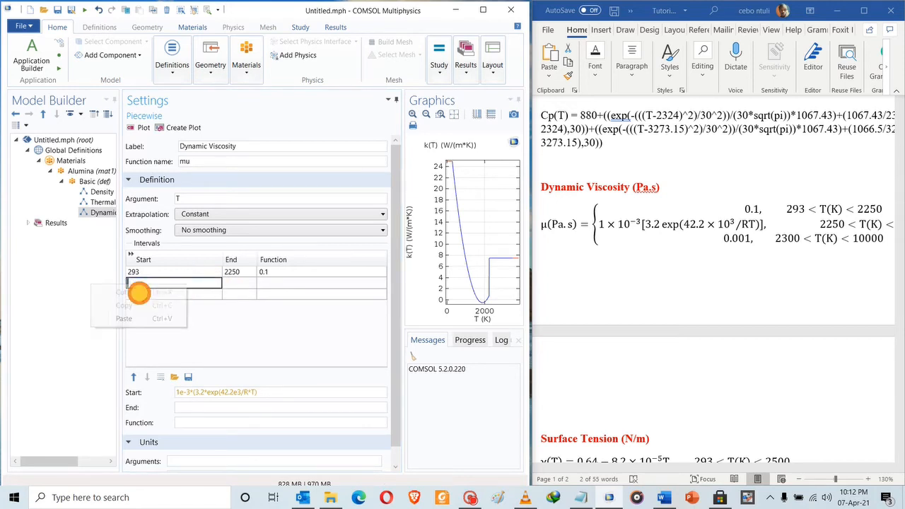
left_click(274, 282)
right_click(275, 282)
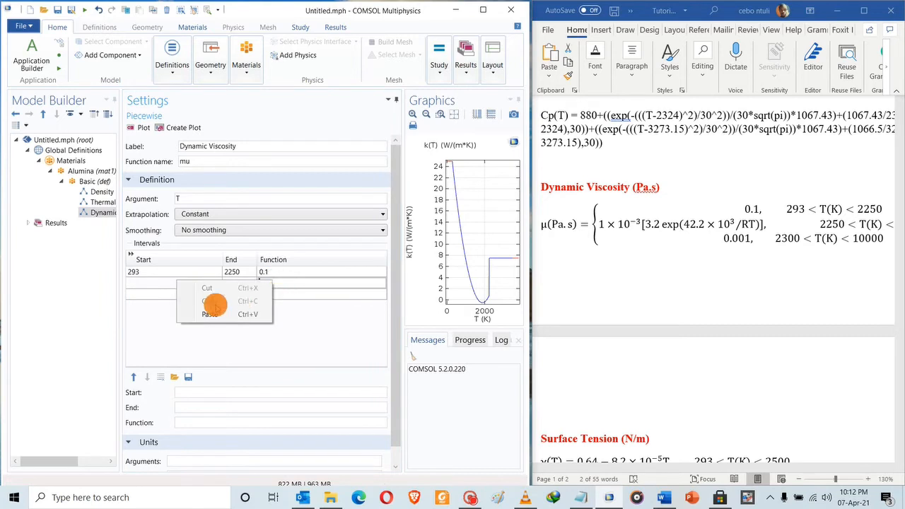
left_click(216, 312)
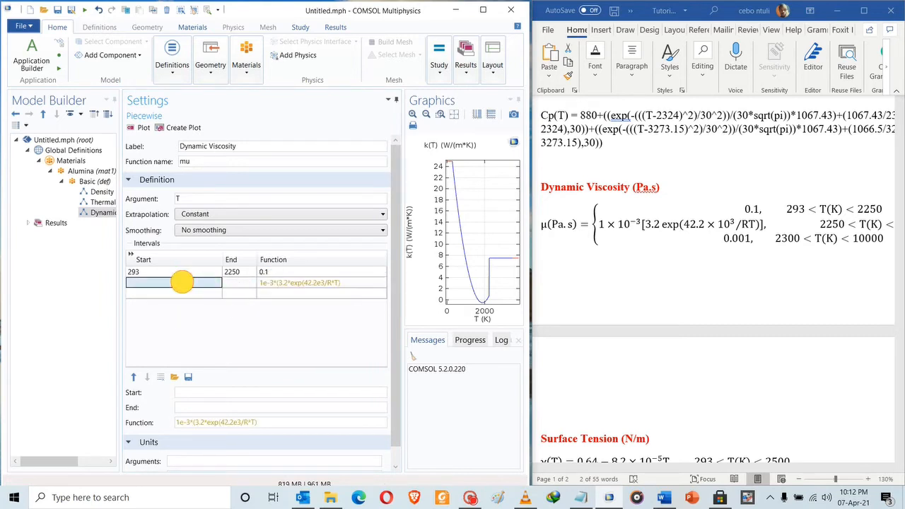
Step: Set the second interval's range from 2250 to 2300, zooming out the Word document to read the upper limit
left_click(182, 281)
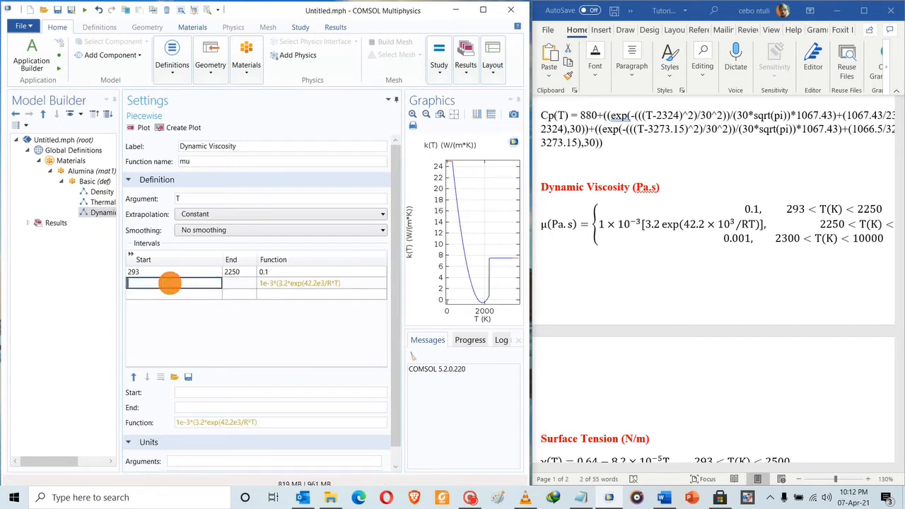
type("2250")
key("Tab")
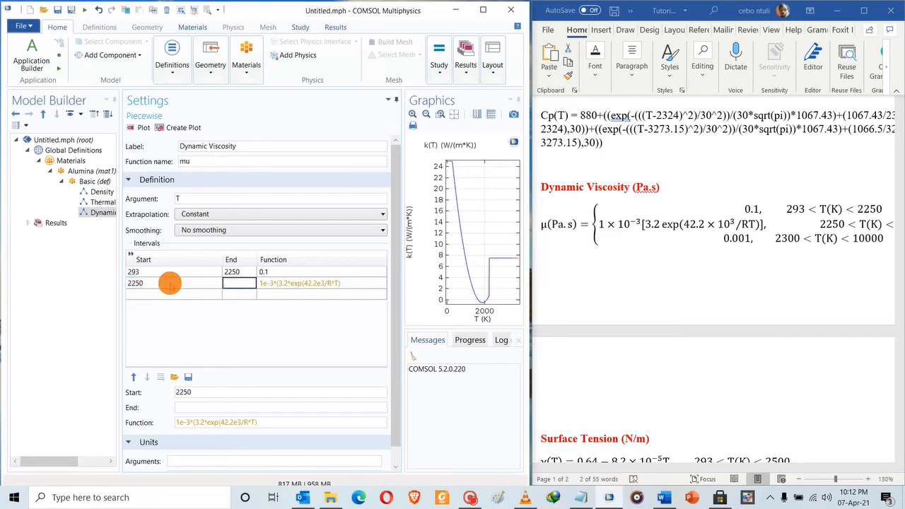
left_click(737, 213)
scroll(737, 210, "down", 1, "ctrl")
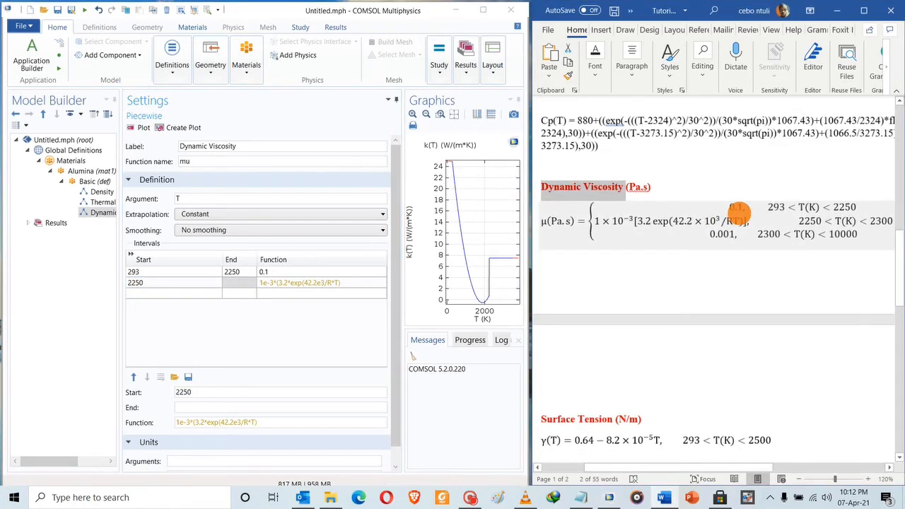
left_click(234, 283)
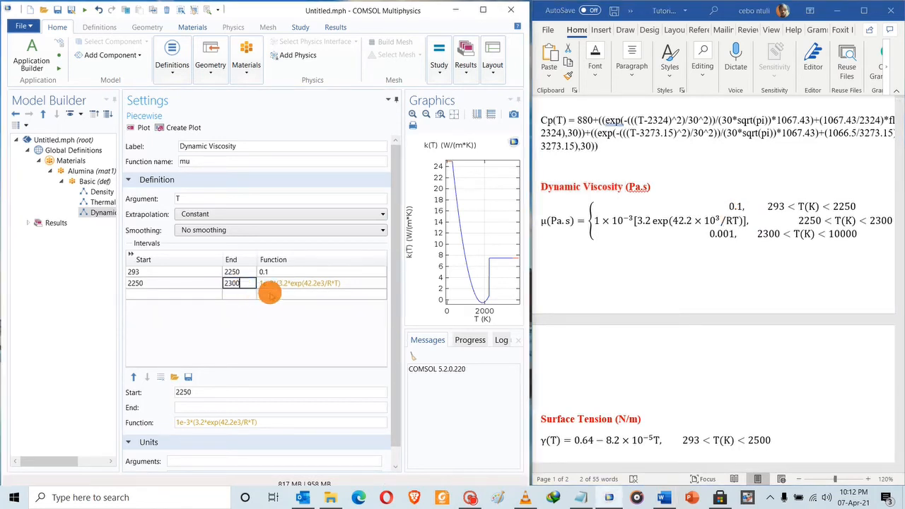
left_click(263, 292)
Step: Define the third interval from 2300 to 10000 with the function value 0.001
left_click(184, 293)
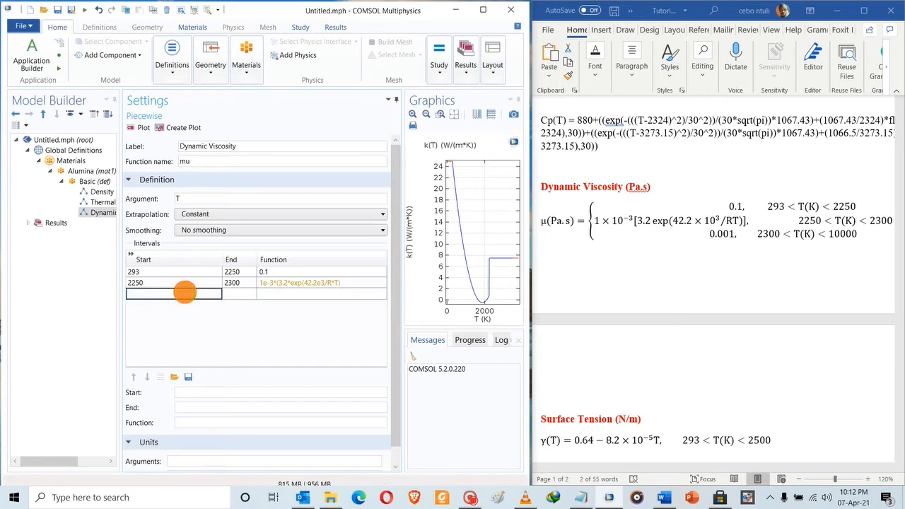
type("2300")
key("Tab")
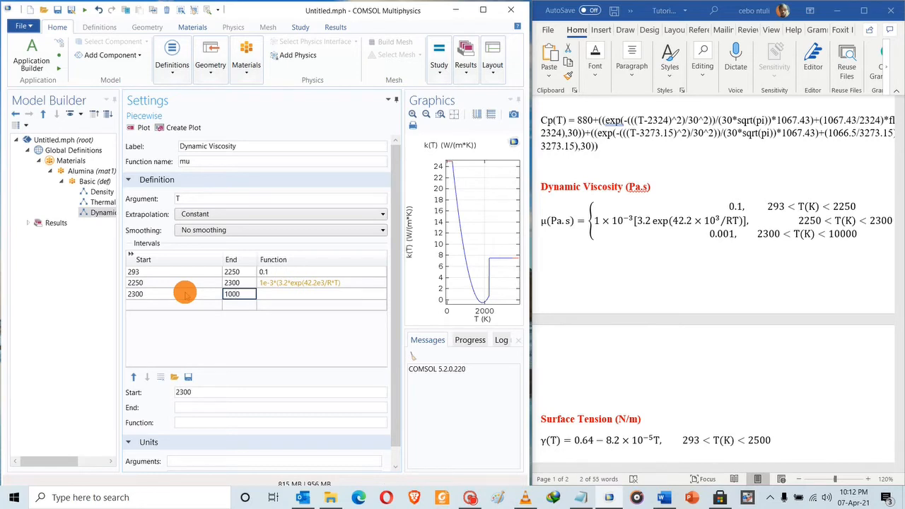
left_click(287, 293)
left_click(289, 293)
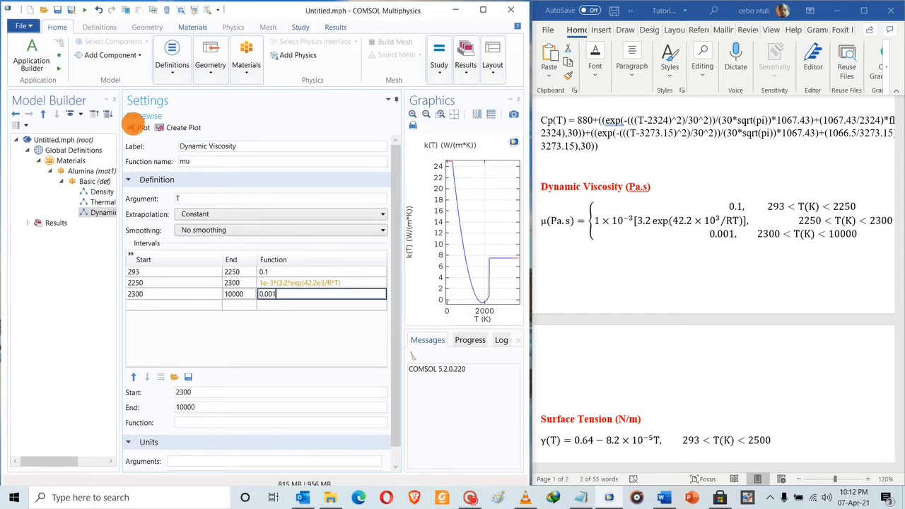
Step: Plot the function, add the missing closing parenthesis to the second interval's expression, and try plotting it again
left_click(138, 128)
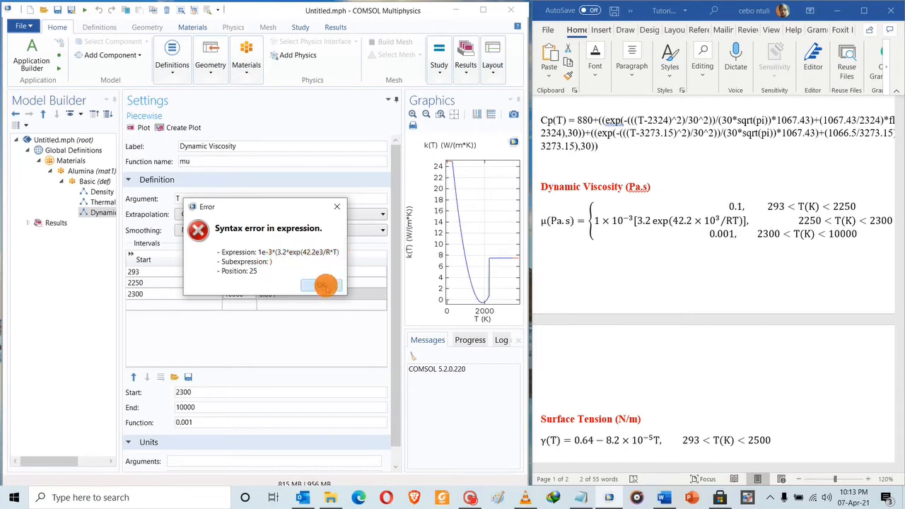
left_click(321, 284)
left_click(337, 282)
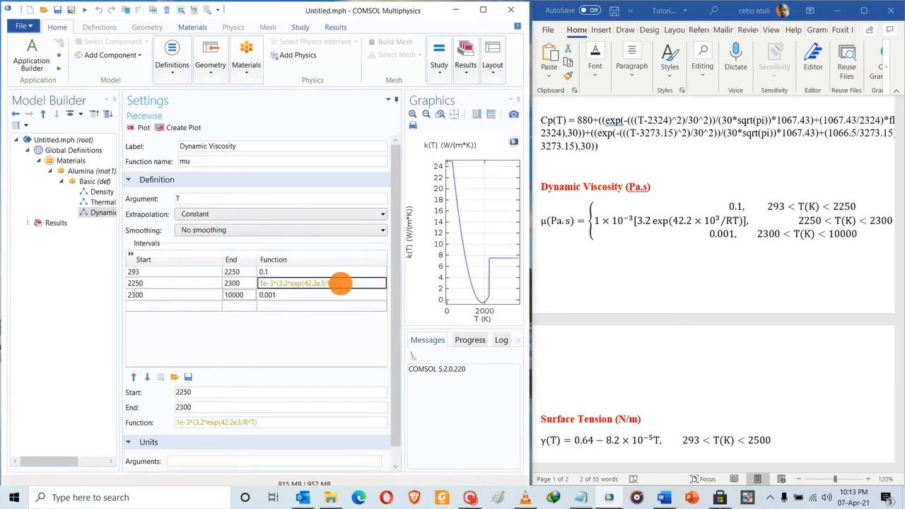
type(")")
left_click(138, 127)
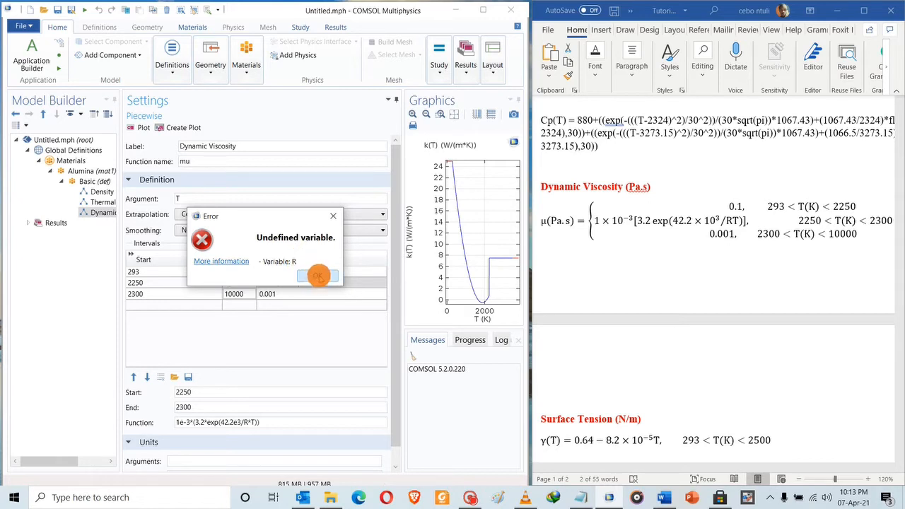
left_click(318, 277)
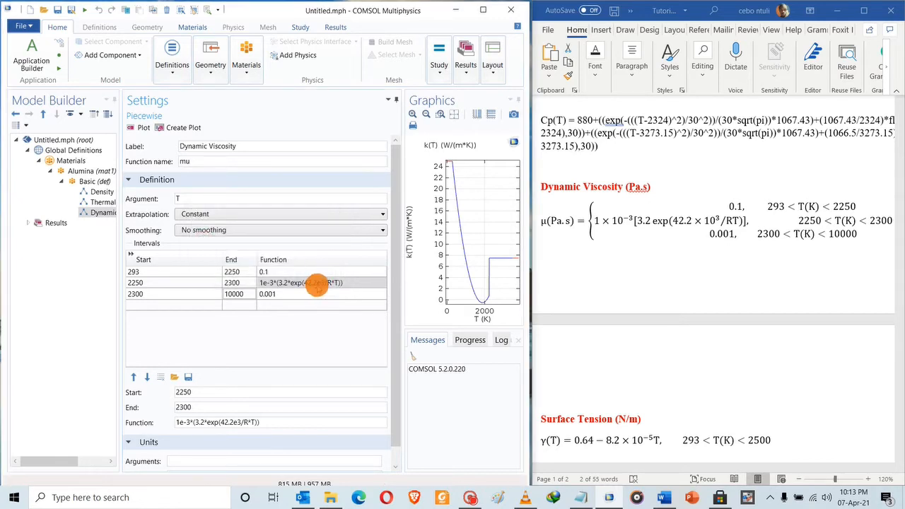
Step: Replace R with R_const in the second interval's expression and replot the function
left_click(327, 283)
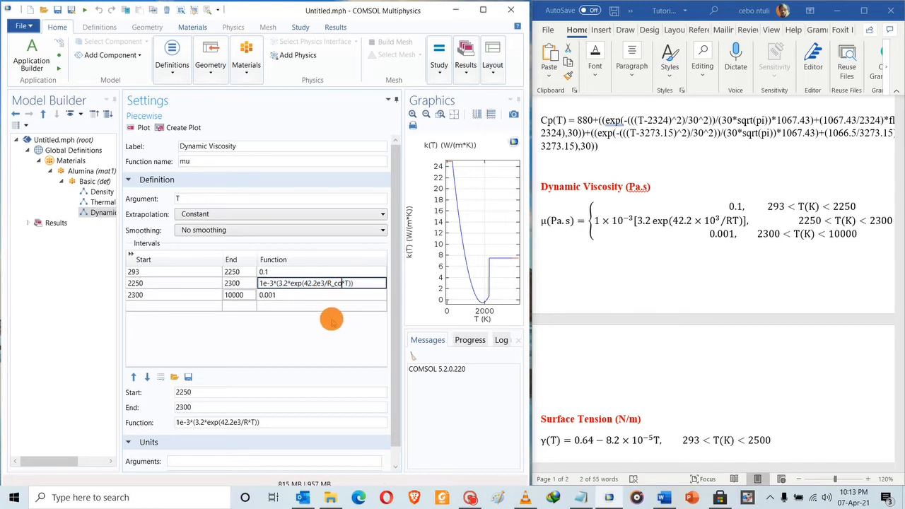
left_click(330, 306)
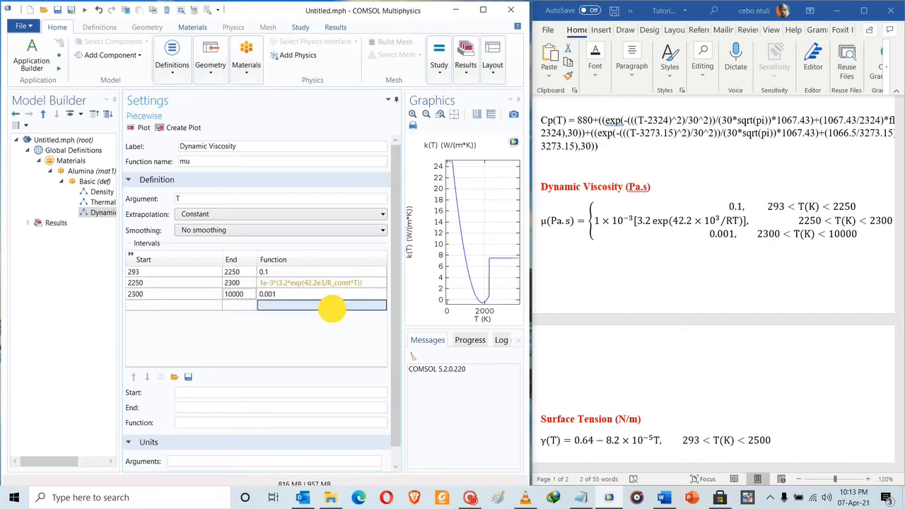
left_click(135, 127)
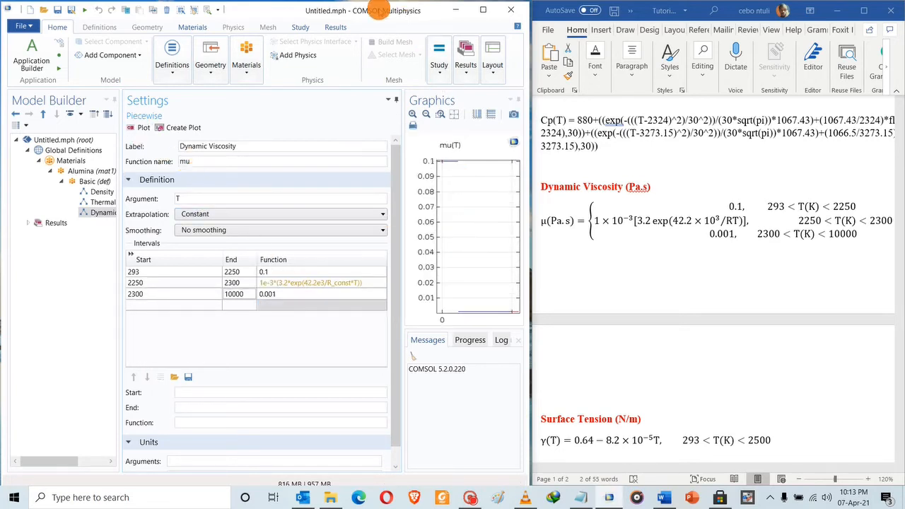
Step: Maximize the COMSOL window and widen the Graphics area to examine the mu(T) plot
double_click(341, 10)
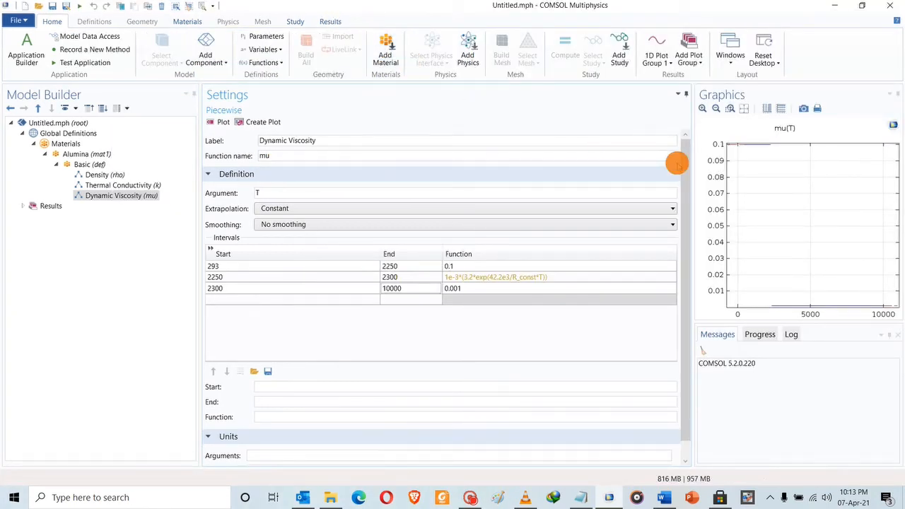
left_click_drag(692, 153, 458, 168)
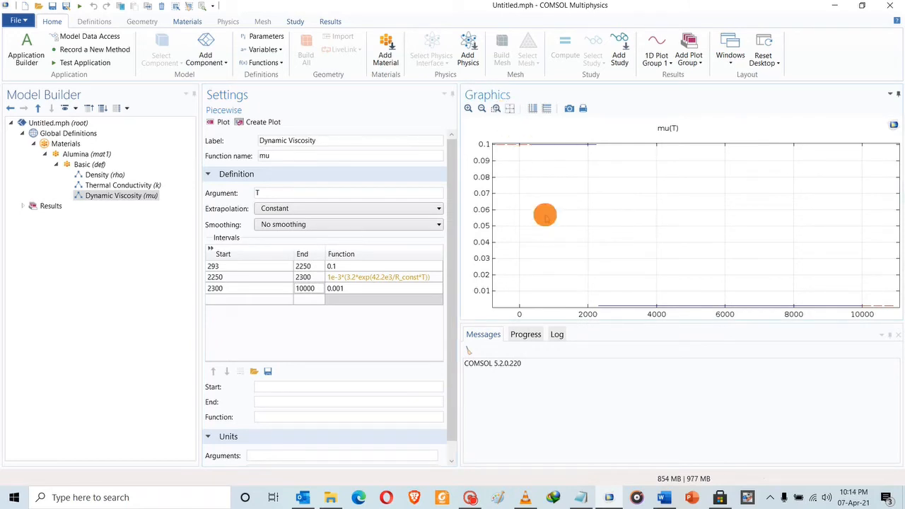
Step: Enlarge the plot area, replace R_const with 8.314 in the second viscosity interval's expression, and replot the function
left_click_drag(572, 326, 559, 410)
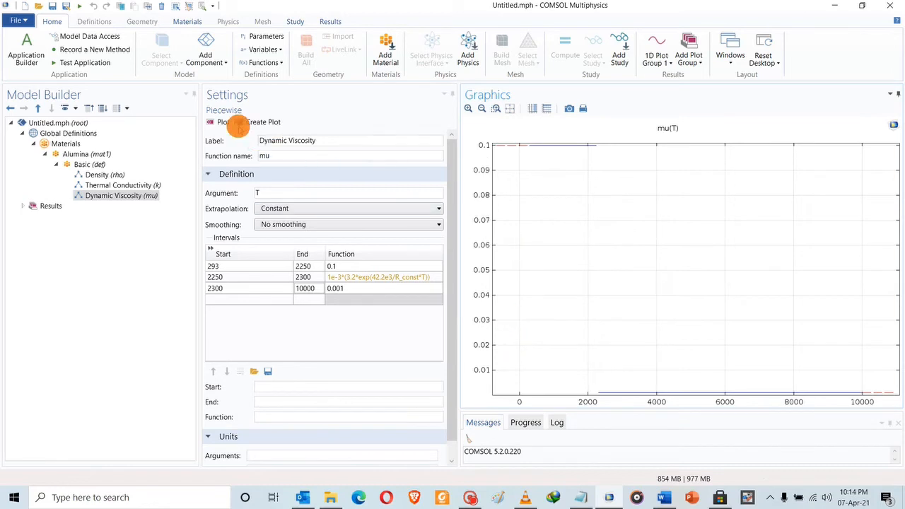
left_click(219, 122)
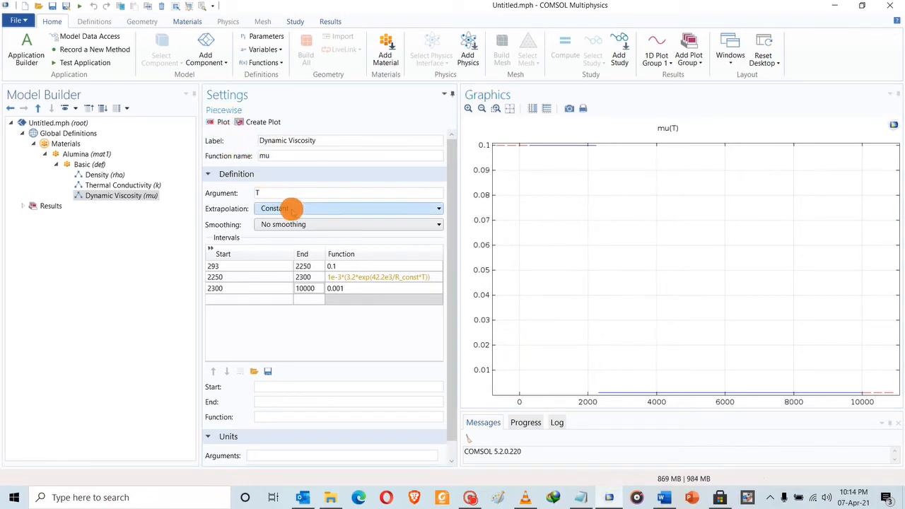
left_click(375, 278)
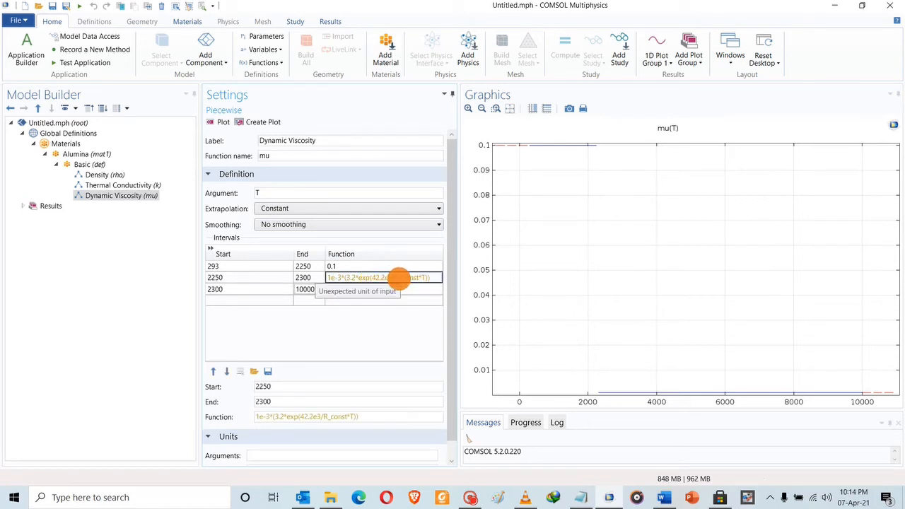
left_click_drag(399, 277, 418, 276)
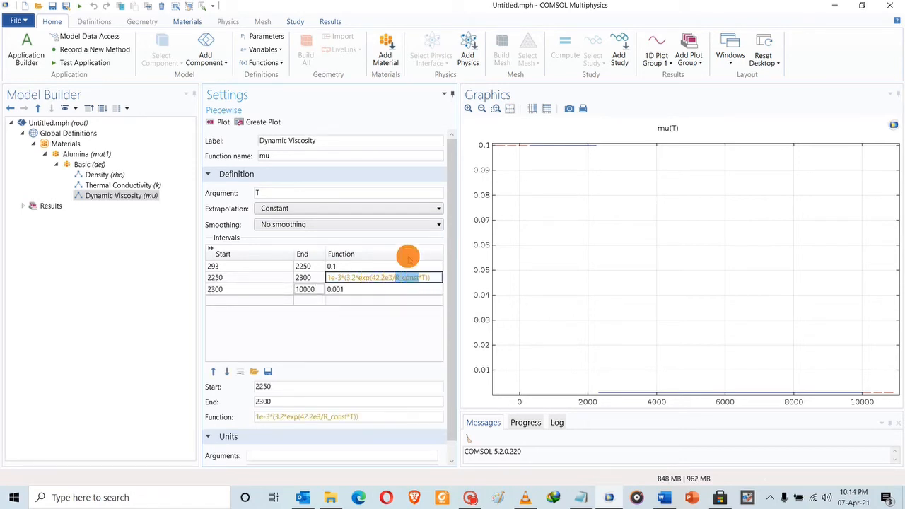
key("BackSpace")
type("8.314")
left_click(404, 289)
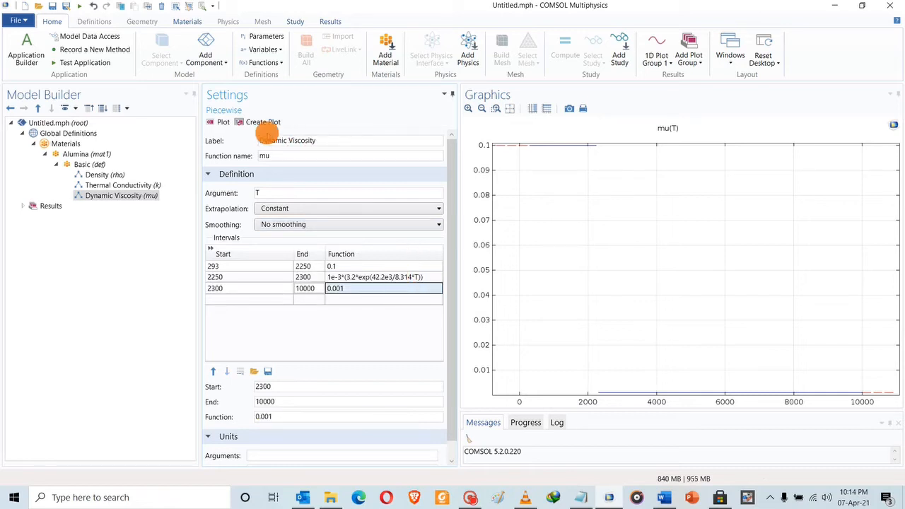
left_click(221, 123)
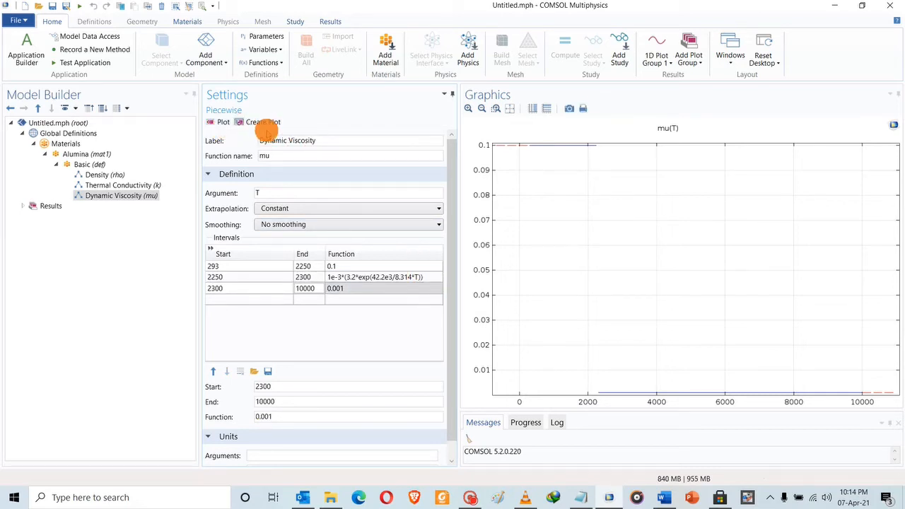
Step: Plot the Thermal Conductivity function for comparison, and return to plotting the Dynamic Viscosity function
left_click(153, 184)
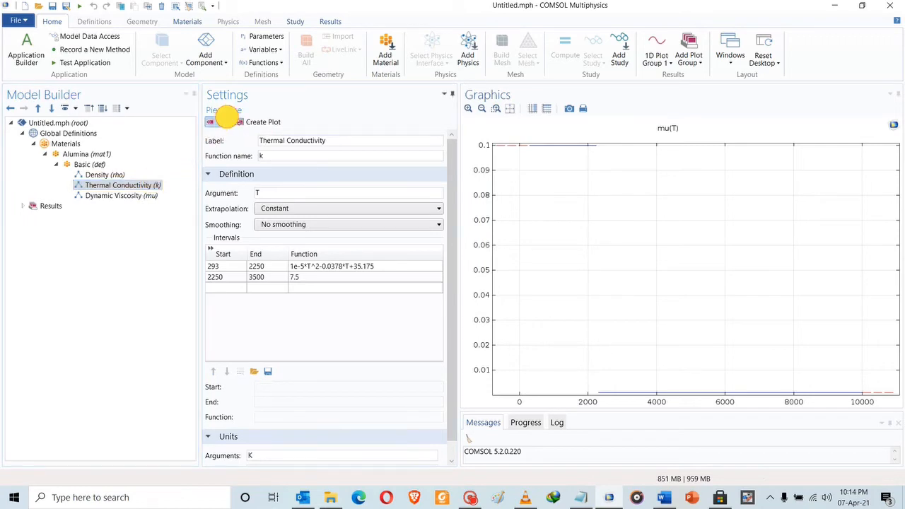
left_click(222, 122)
left_click(131, 195)
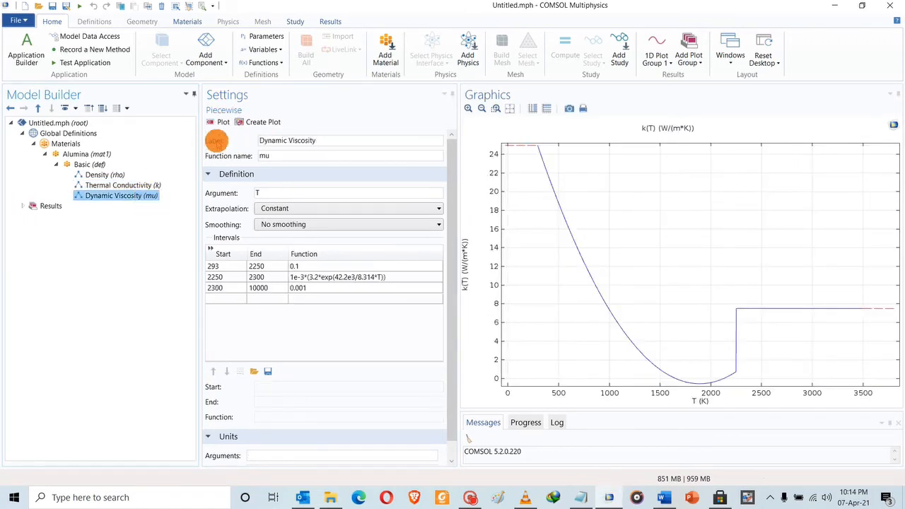
left_click(220, 125)
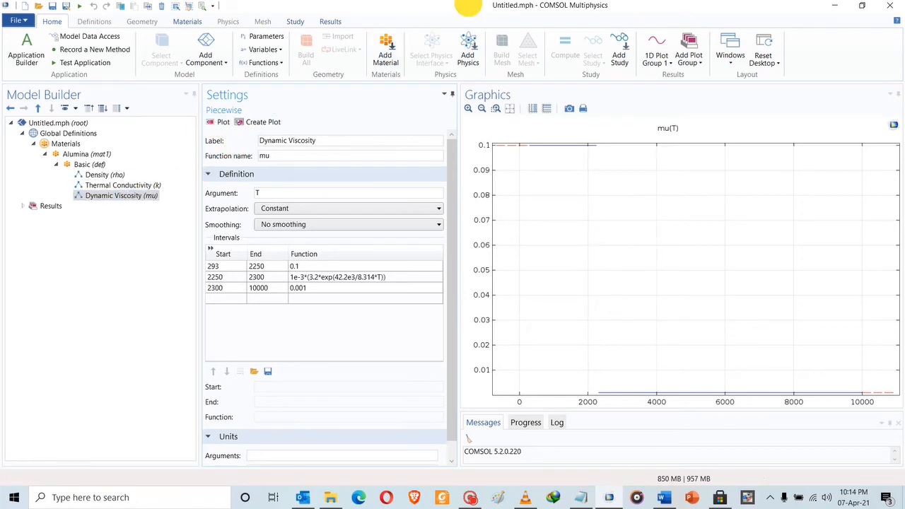
Step: Restore the COMSOL window beside the Word document, bring the Surface Tension equation into view, and add a piecewise function to Alumina's Basic group
double_click(468, 5)
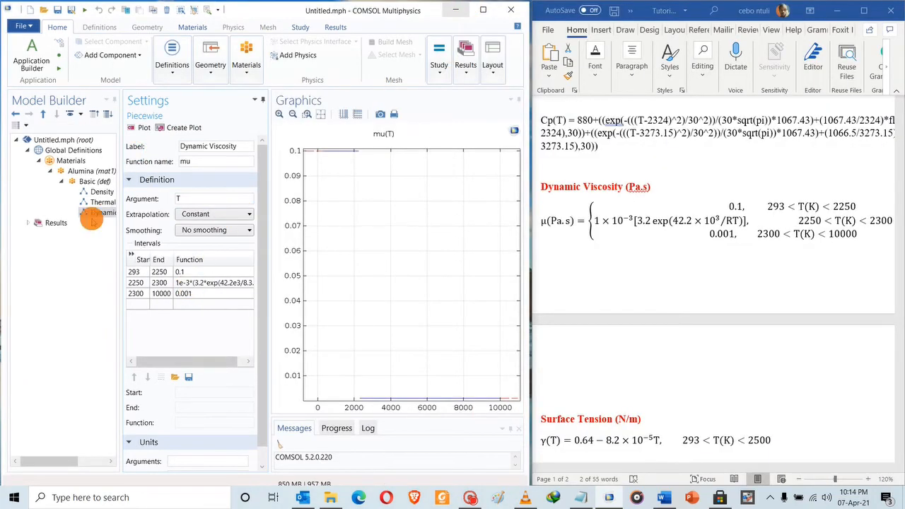
left_click(642, 226)
scroll(646, 229, "down", 3)
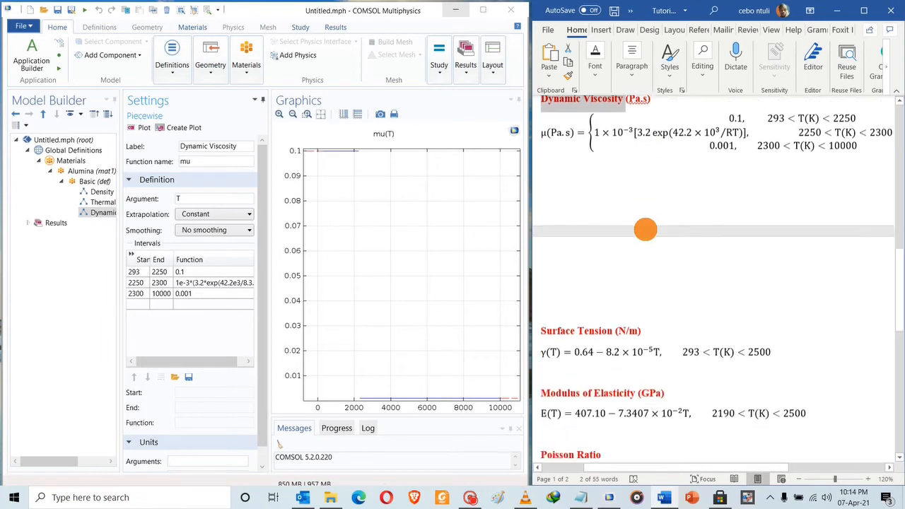
scroll(646, 228, "down", 5)
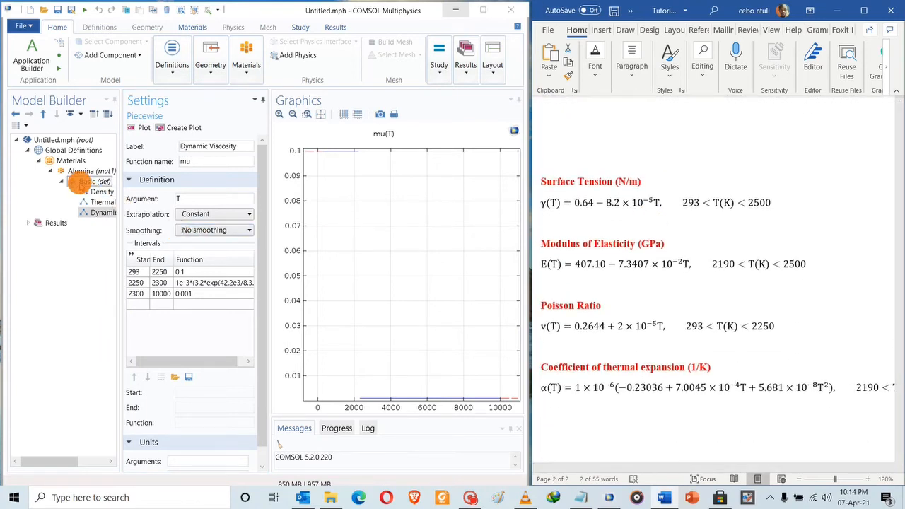
left_click(79, 181)
right_click(80, 181)
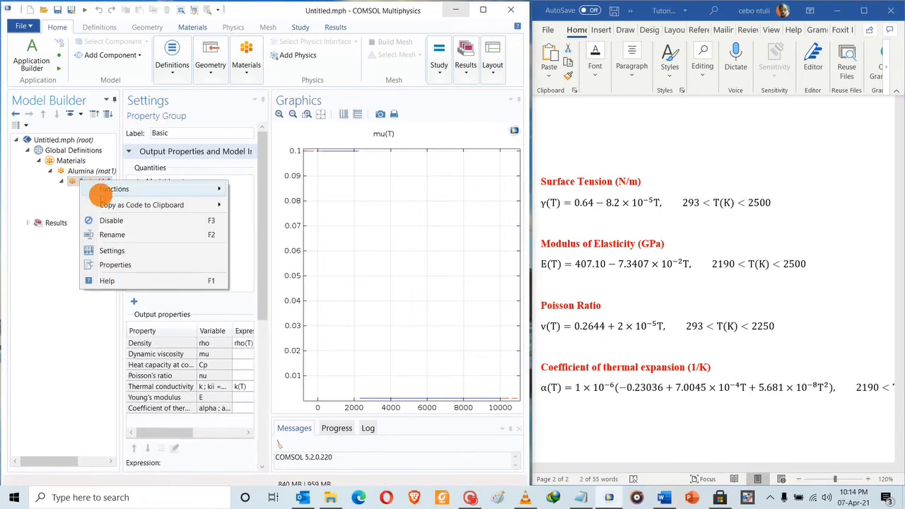
mouse_move(111, 188)
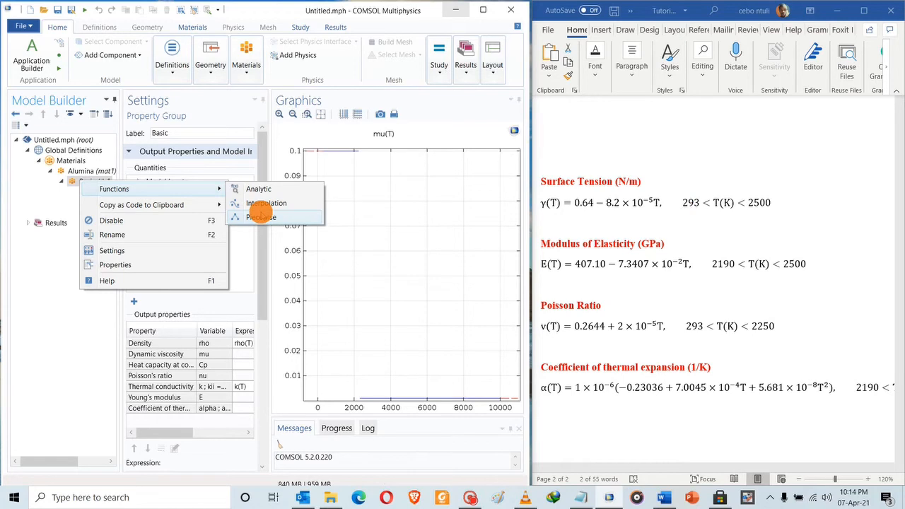
left_click(261, 216)
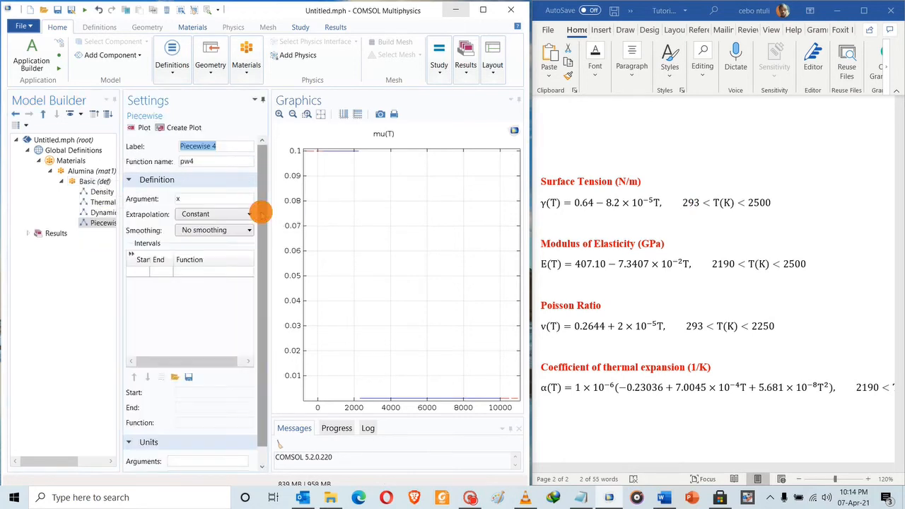
Step: Label the new piecewise function Surface Tension, copying the heading text from the Word document
left_click(625, 188)
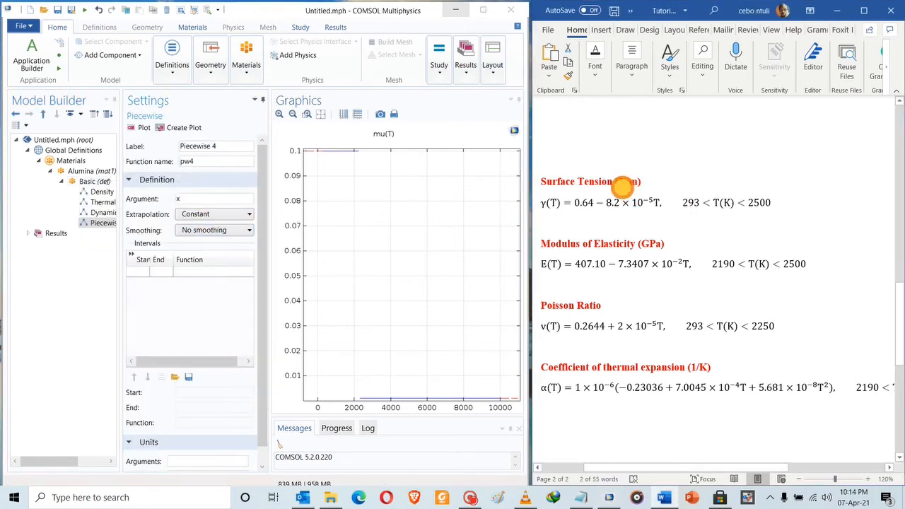
left_click_drag(610, 179, 541, 179)
key("ctrl+c")
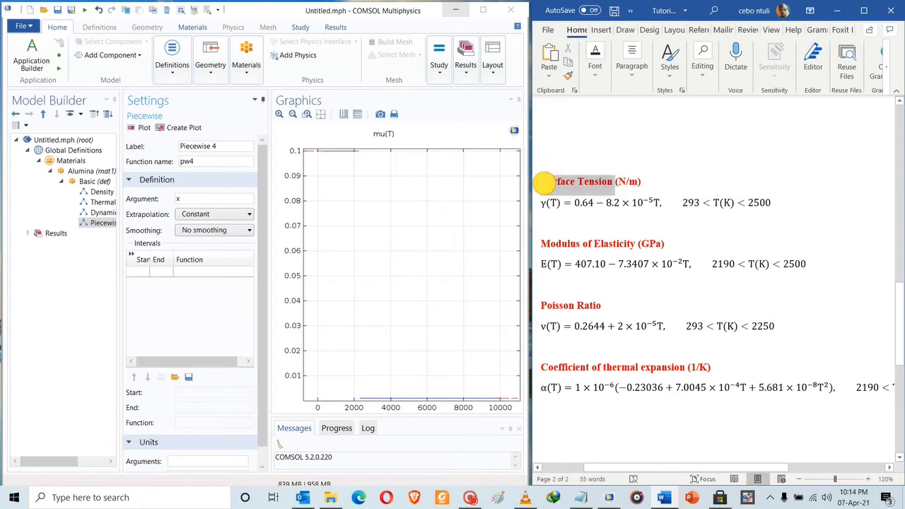
left_click(213, 146)
left_click_drag(222, 146, 145, 145)
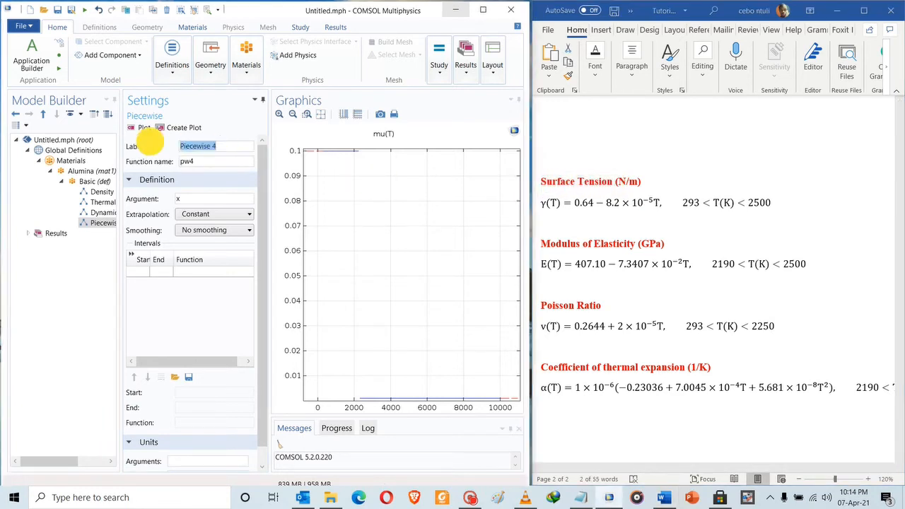
key("ctrl+v")
Step: Set the Surface Tension function's name to surfT and its argument to T
left_click(202, 161)
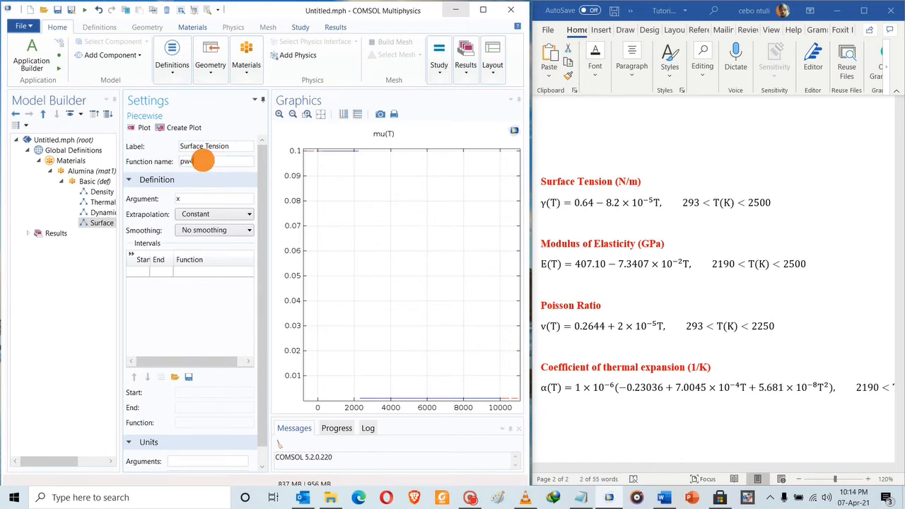
left_click_drag(202, 161, 154, 164)
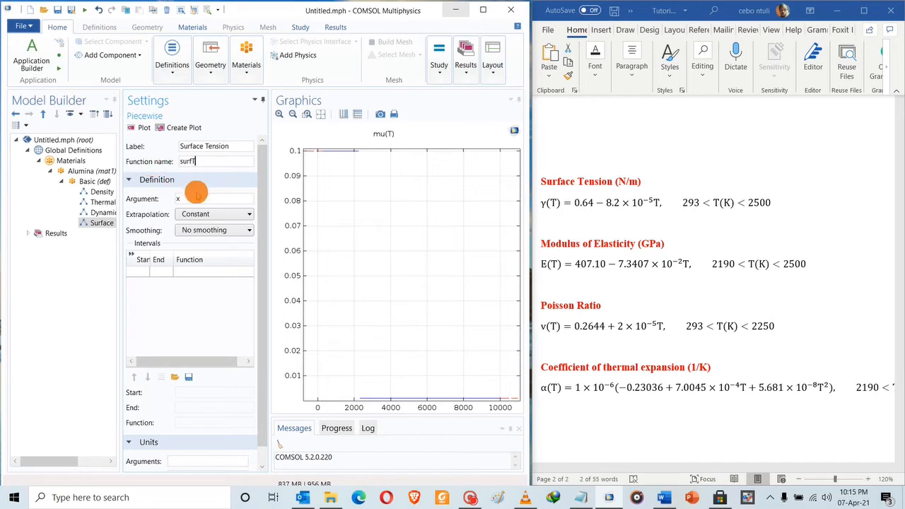
left_click_drag(199, 199, 163, 199)
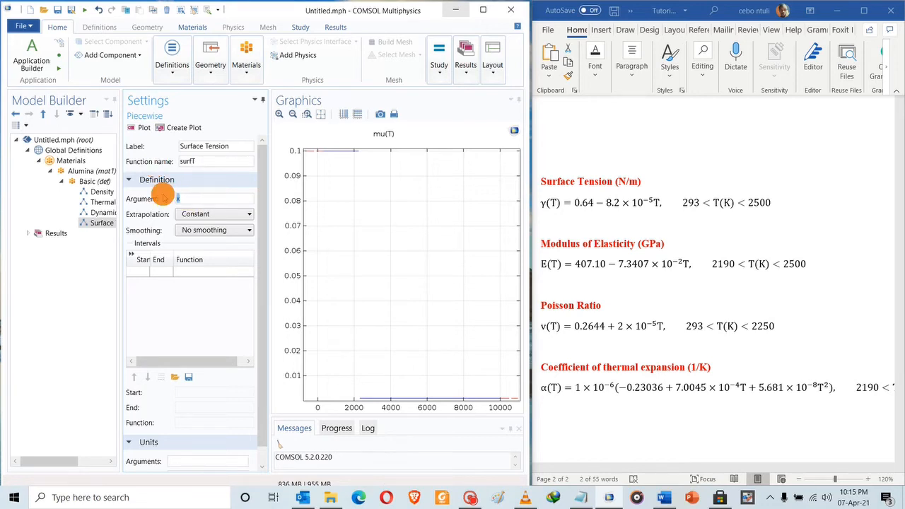
Step: Define the Surface Tension interval from 293 to 2500 with the function 0.64-8.2e-5*T
left_click(188, 274)
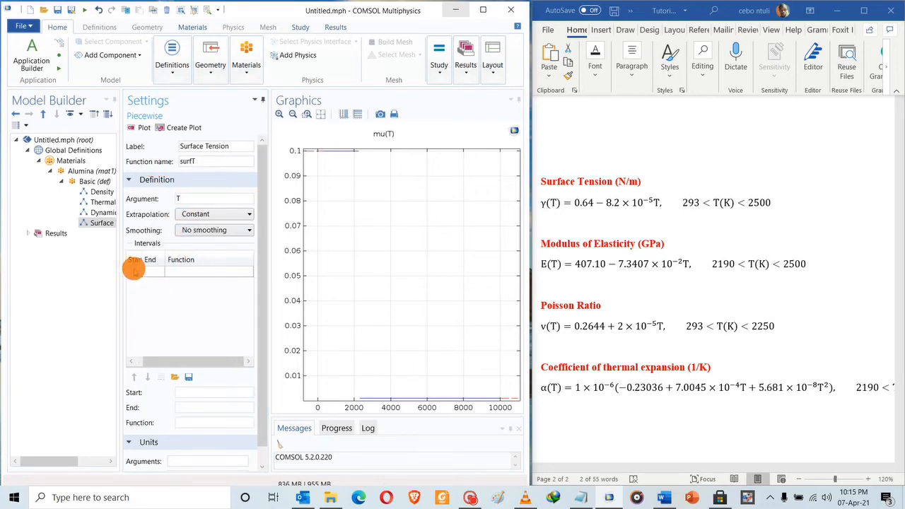
left_click(133, 269)
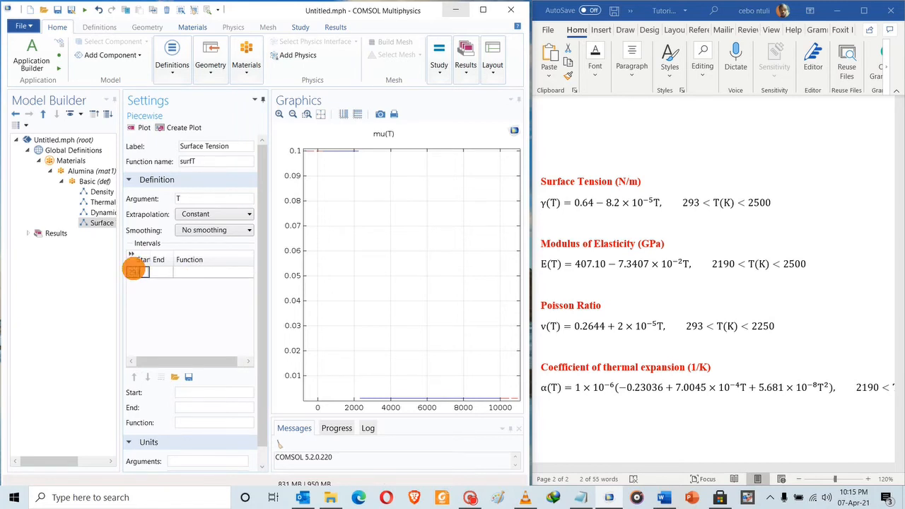
key("Tab")
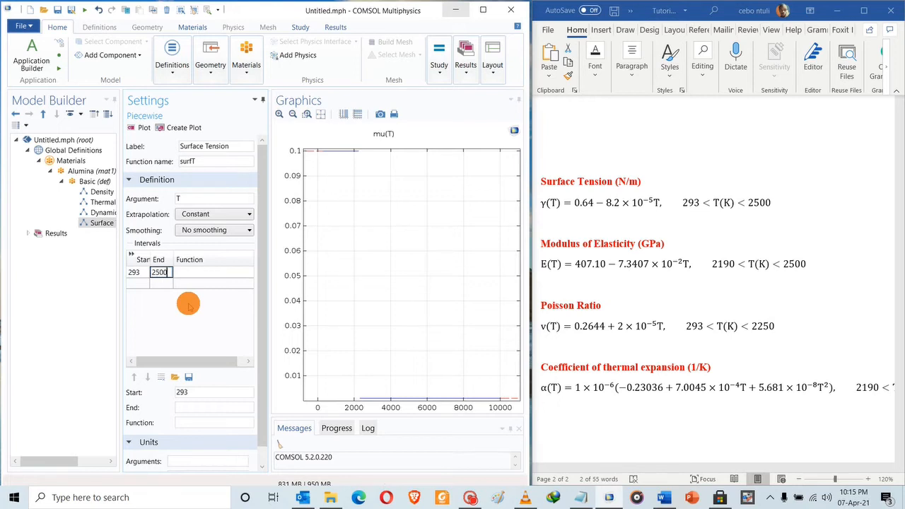
key("Tab")
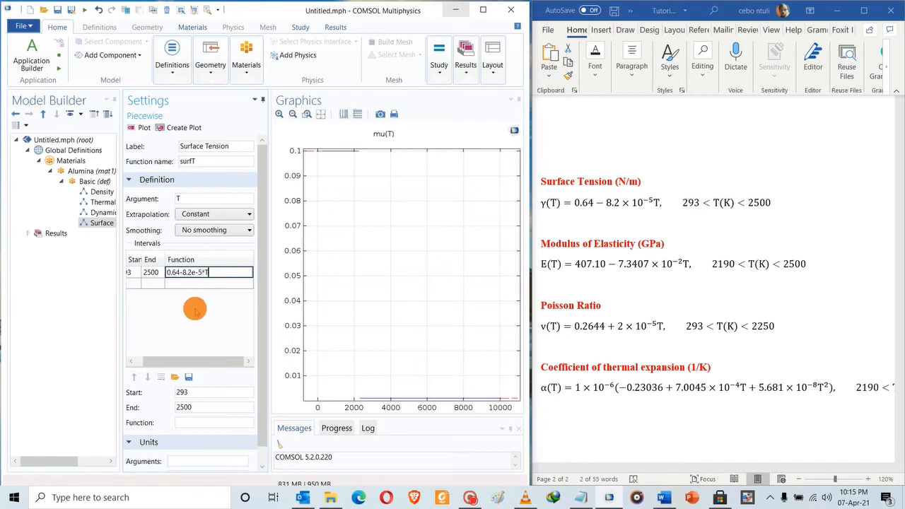
left_click(198, 283)
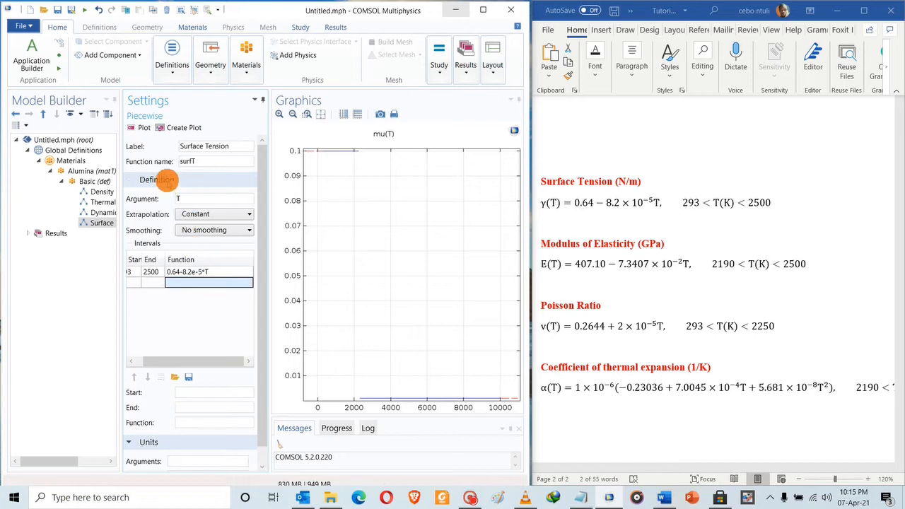
Step: Set the Surface Tension units to K for the argument and N/m for the function, and plot it
scroll(191, 353, "down", 1)
left_click(181, 441)
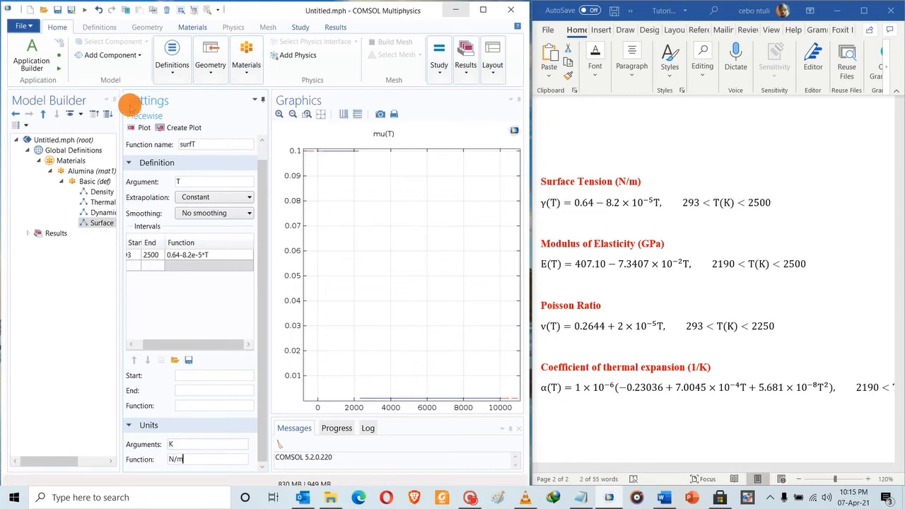
left_click(141, 128)
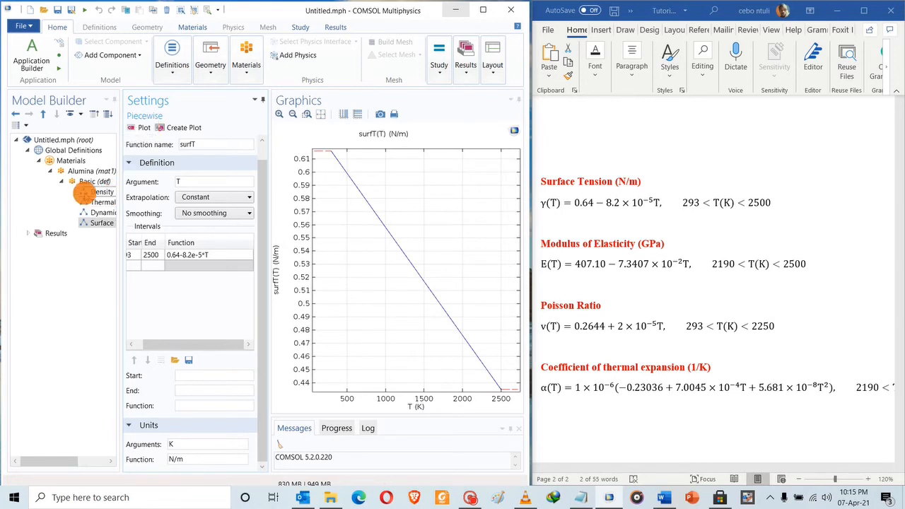
Step: Add another piecewise function to the Basic group and label it Modulus of Elasticity, using the Word document's heading text
right_click(86, 182)
mouse_move(105, 196)
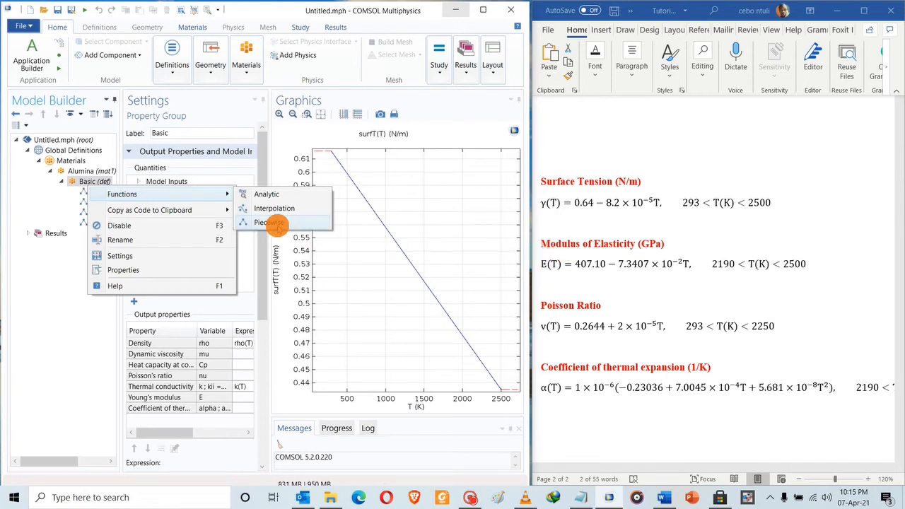
left_click(274, 223)
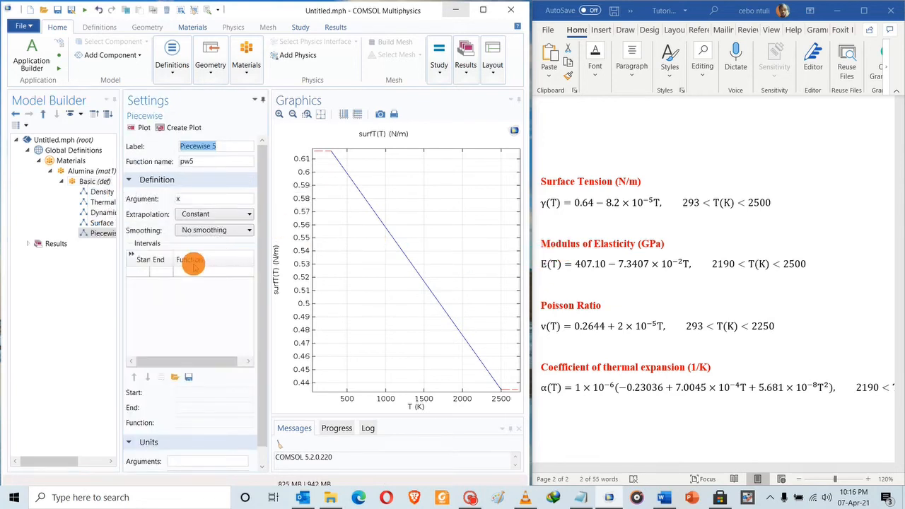
left_click(614, 238)
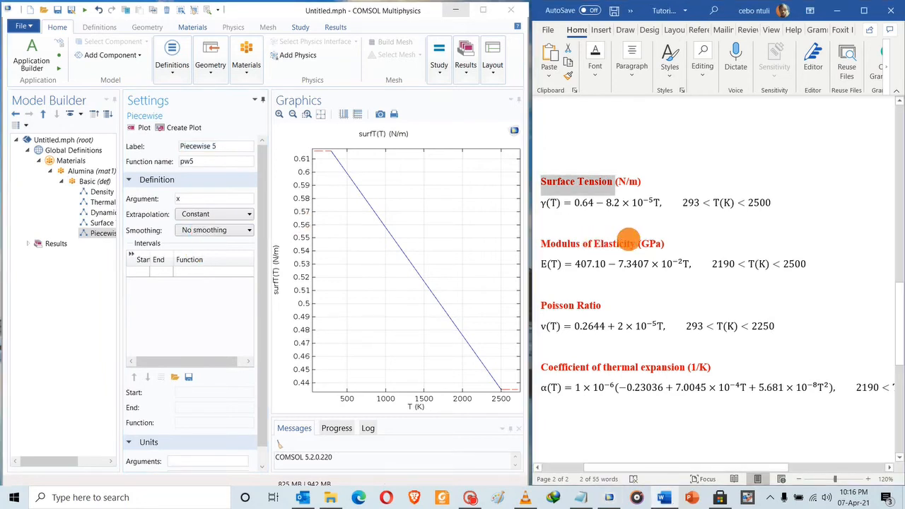
left_click_drag(636, 243, 539, 243)
key("ctrl+c")
left_click(217, 147)
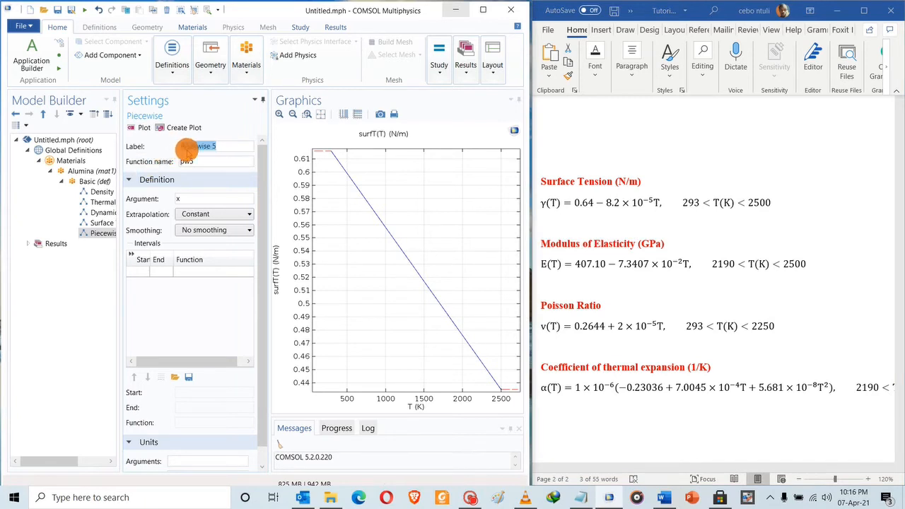
key("ctrl+v")
Step: Set the Modulus of Elasticity function's name to Y and its argument to T
left_click(205, 161)
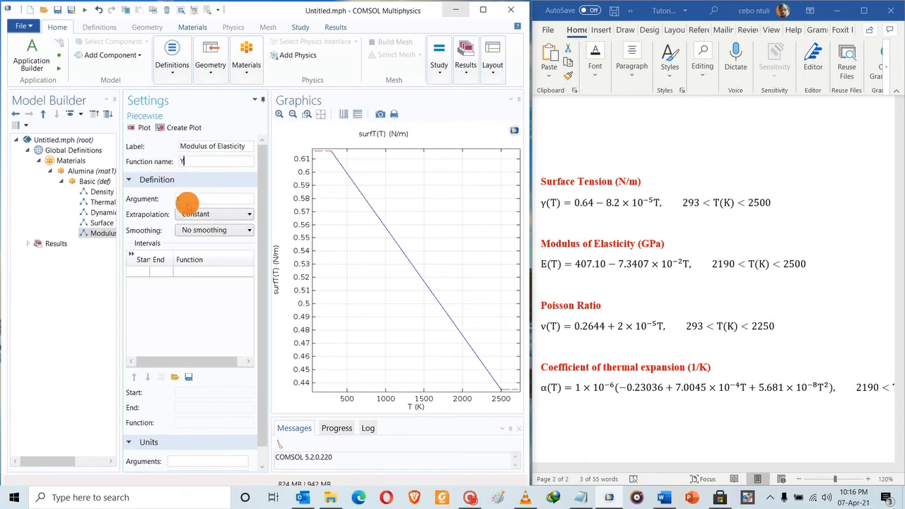
left_click(184, 201)
left_click_drag(187, 198, 160, 206)
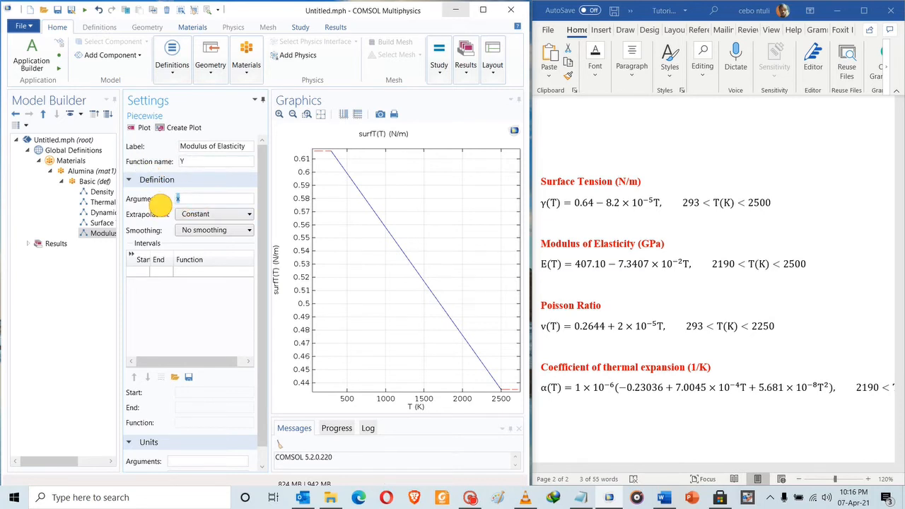
left_click(139, 273)
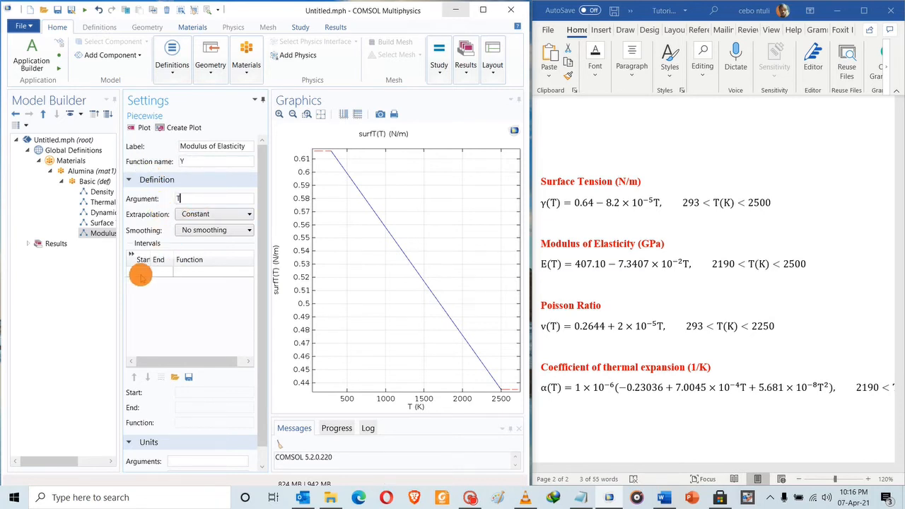
Step: Define the Modulus of Elasticity interval from 2190 to 2500 with the function 407.10-7.3407e-2*T, and plot it
left_click(139, 274)
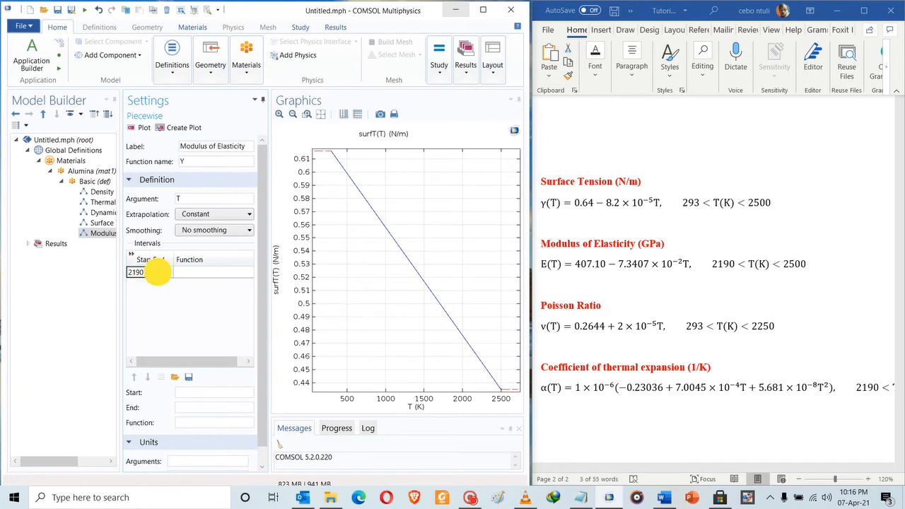
left_click(159, 273)
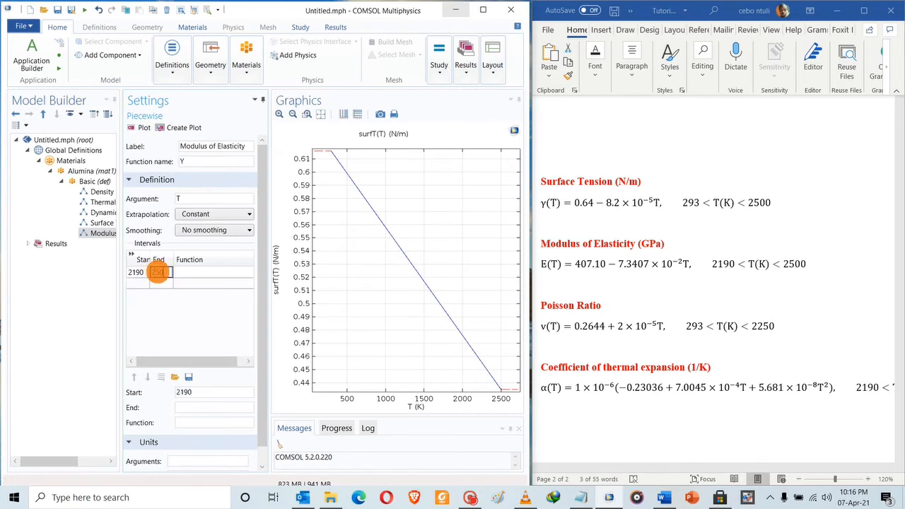
left_click(195, 274)
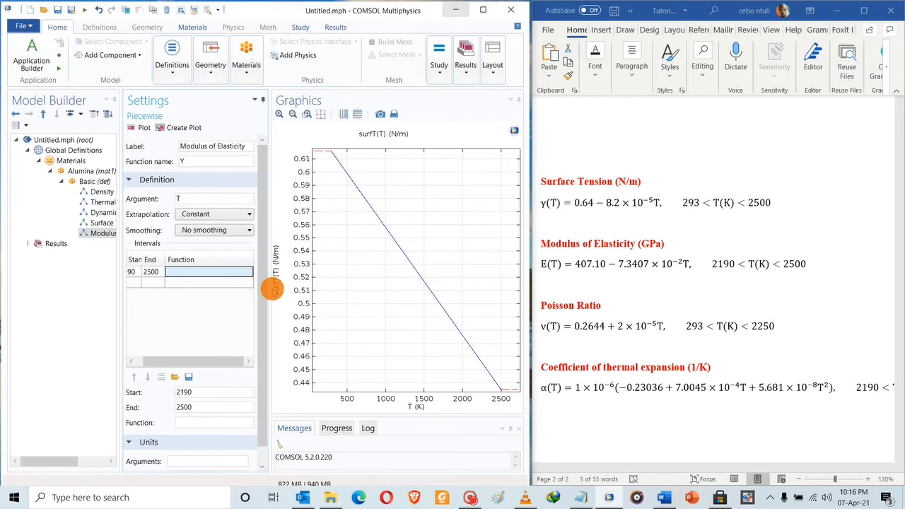
left_click_drag(269, 287, 306, 287)
left_click(221, 272)
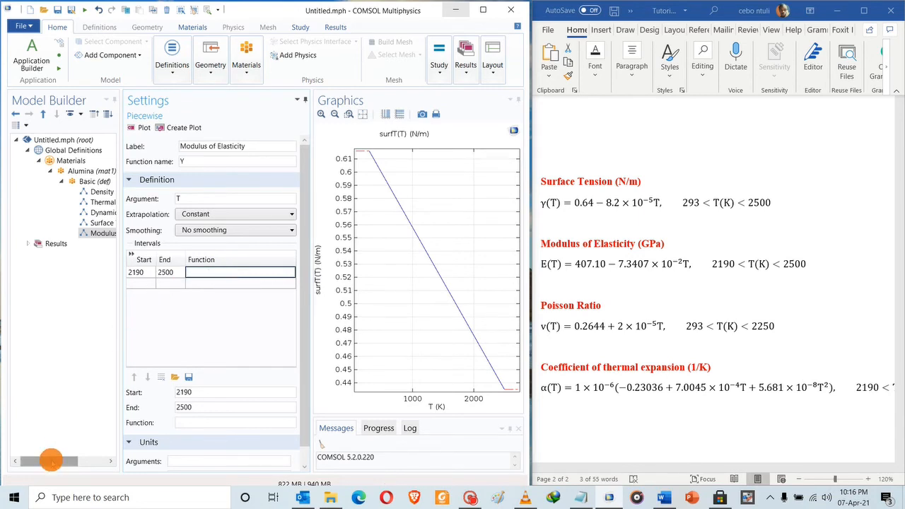
left_click_drag(49, 465, 74, 467)
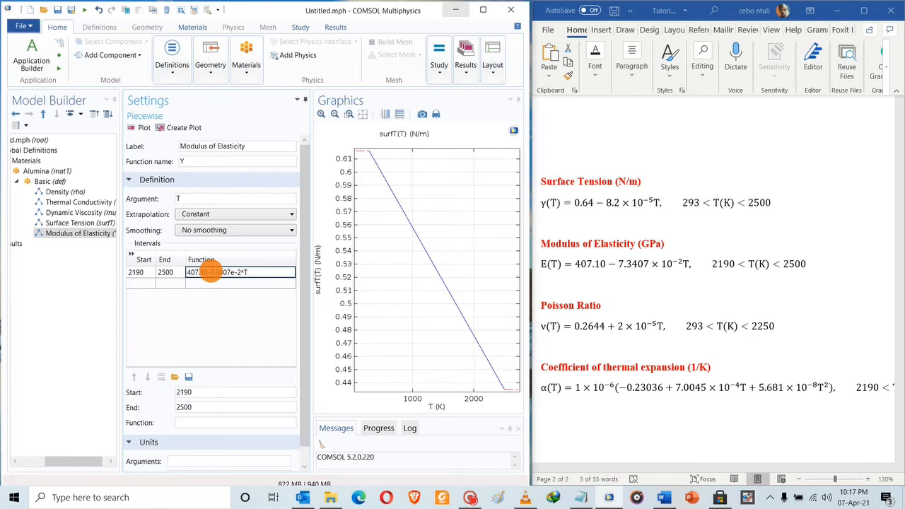
left_click(140, 127)
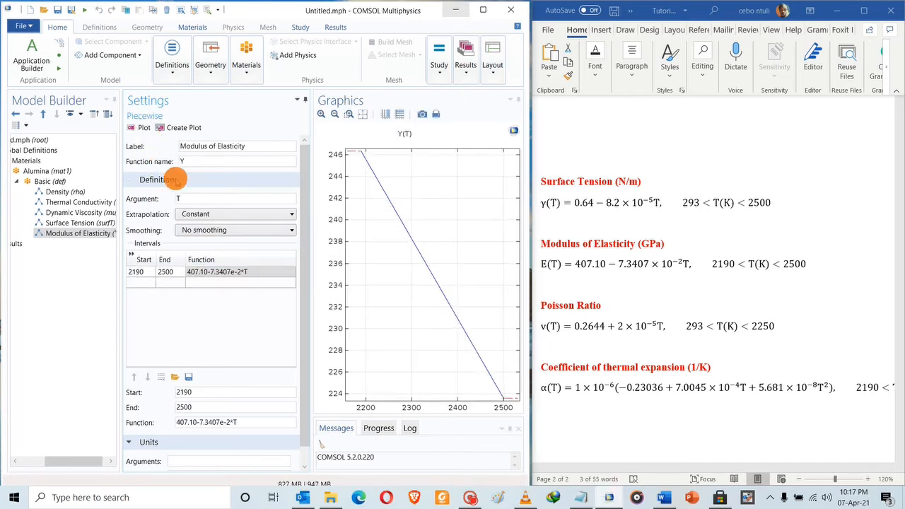
Step: Set the Modulus of Elasticity units to K for the argument and GPa for the function, and replot it
scroll(173, 364, "down", 1)
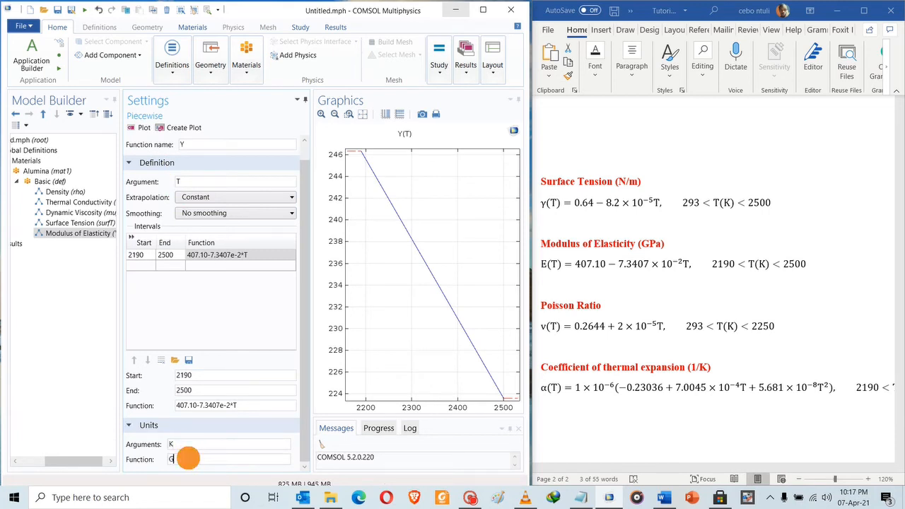
left_click(188, 459)
type("GPa")
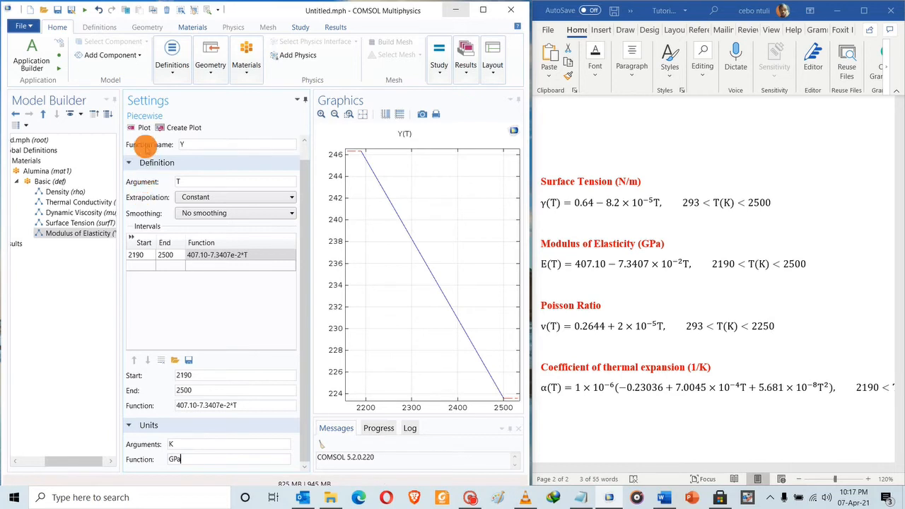
left_click(140, 128)
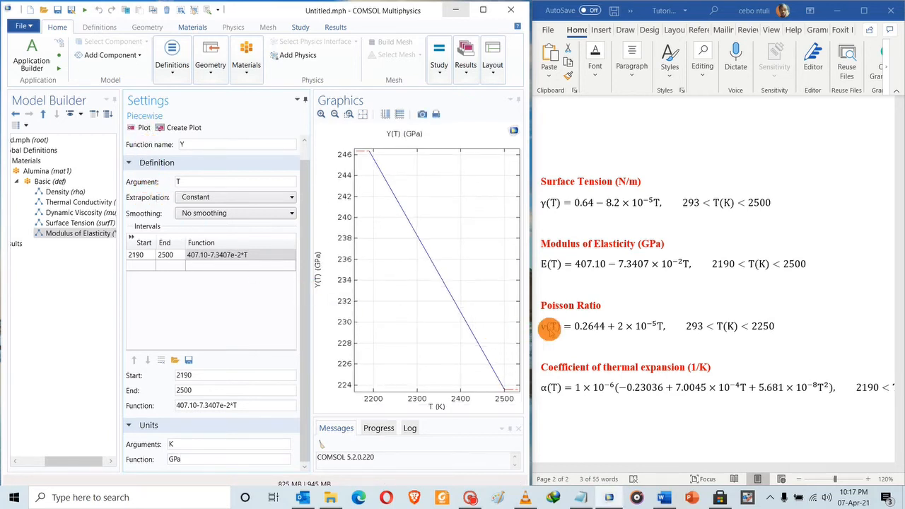
Step: Add another piecewise function to the Basic group and label it Poisson Ratio, using the Word document's heading text
left_click(49, 181)
right_click(50, 182)
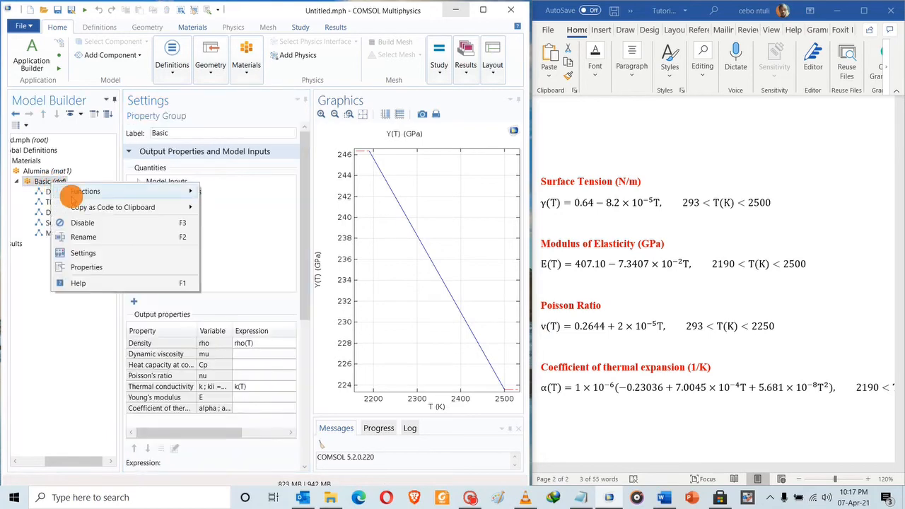
mouse_move(192, 189)
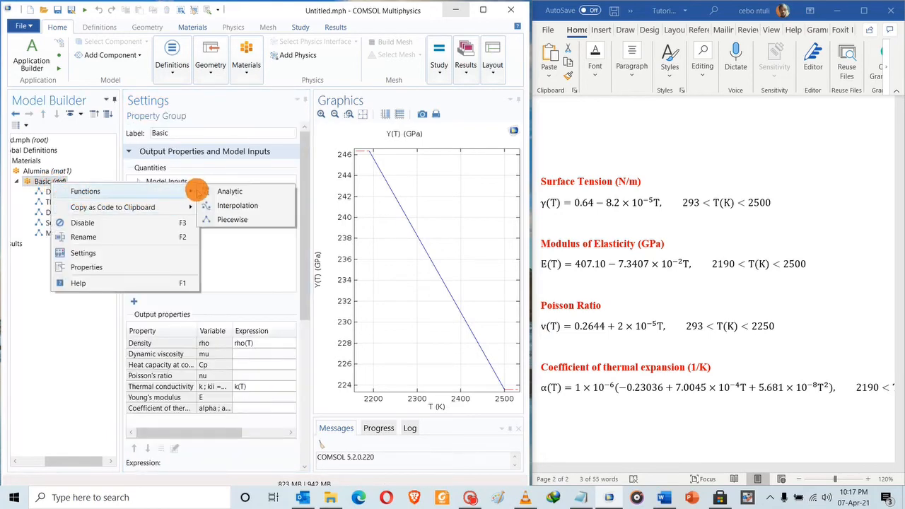
left_click(232, 219)
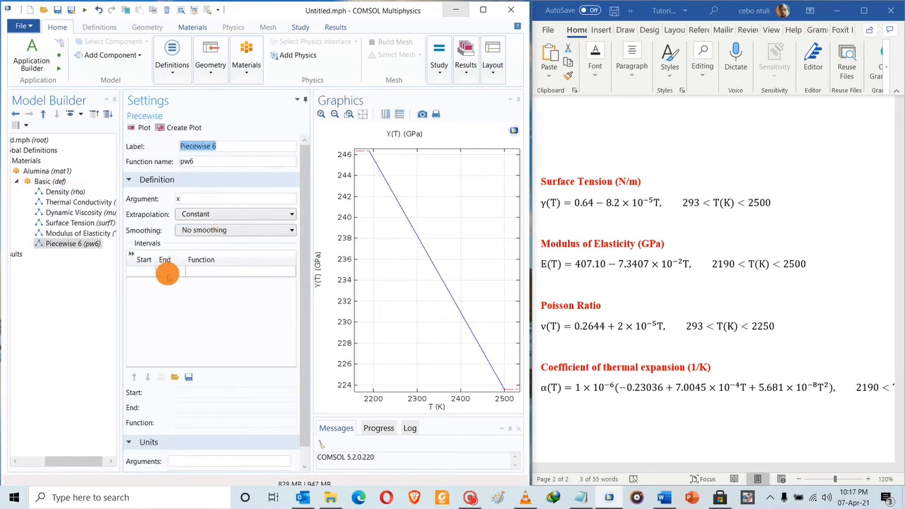
left_click_drag(596, 304, 551, 309)
right_click(551, 309)
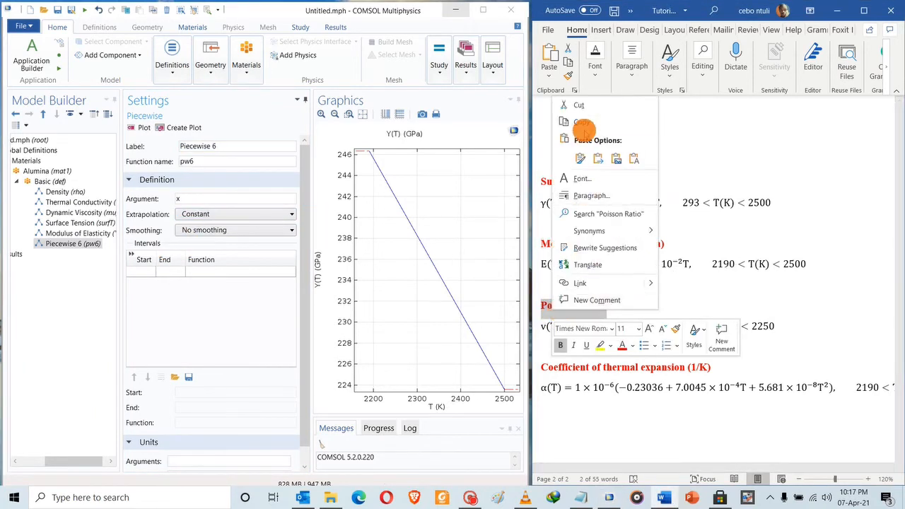
left_click(578, 124)
left_click_drag(220, 147, 61, 157)
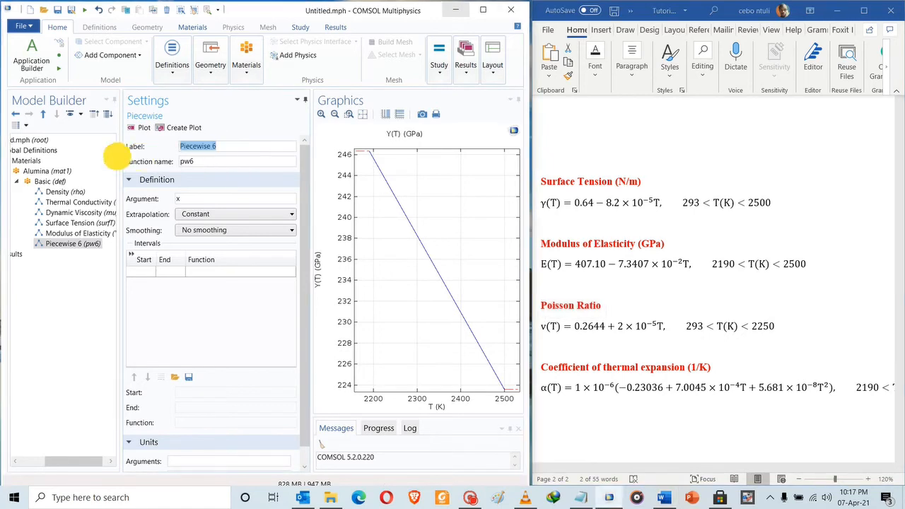
right_click(188, 154)
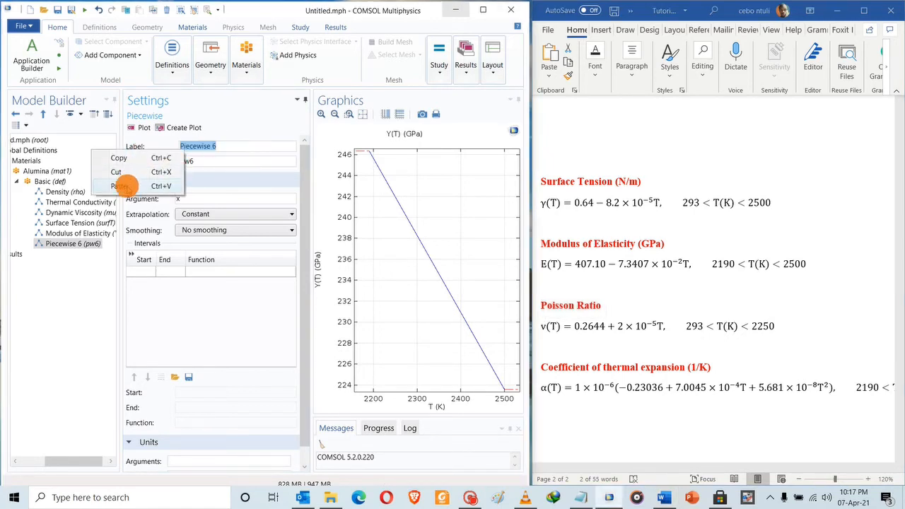
left_click(120, 185)
Step: Check the Poisson's ratio variable name in the Alumina material contents, and set the Poisson Ratio function's name to nu and its argument to T
double_click(186, 162)
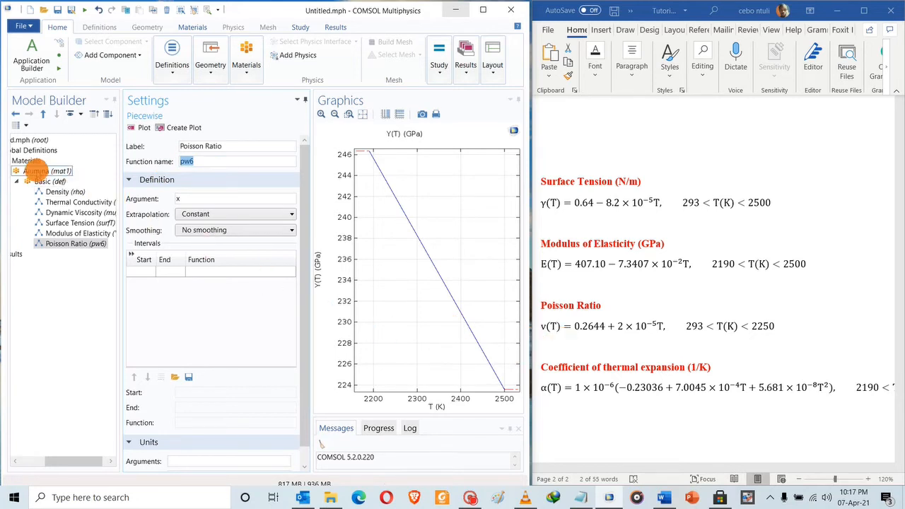
left_click(36, 170)
scroll(234, 396, "down", 2)
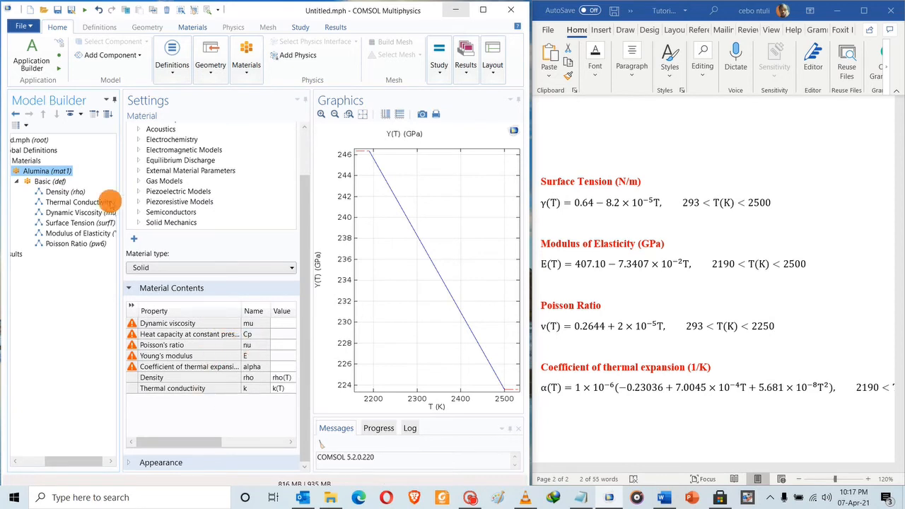
left_click(71, 245)
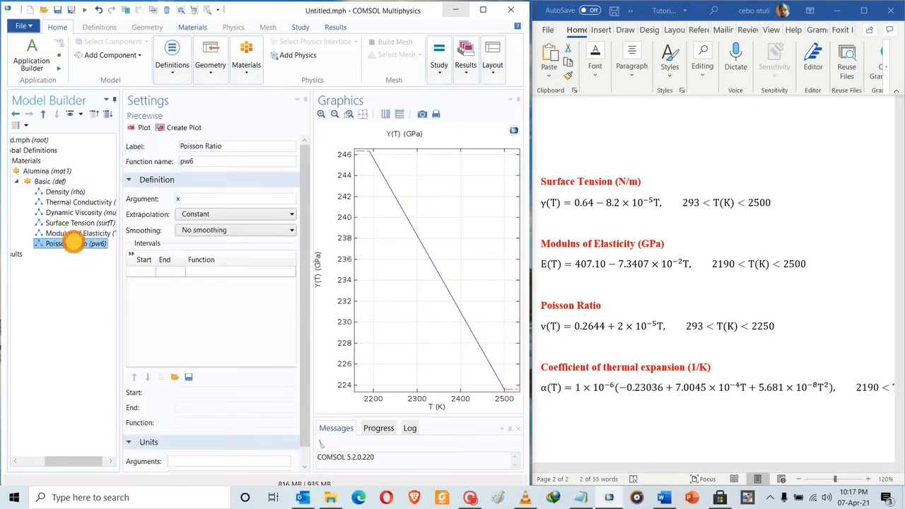
left_click_drag(198, 161, 163, 162)
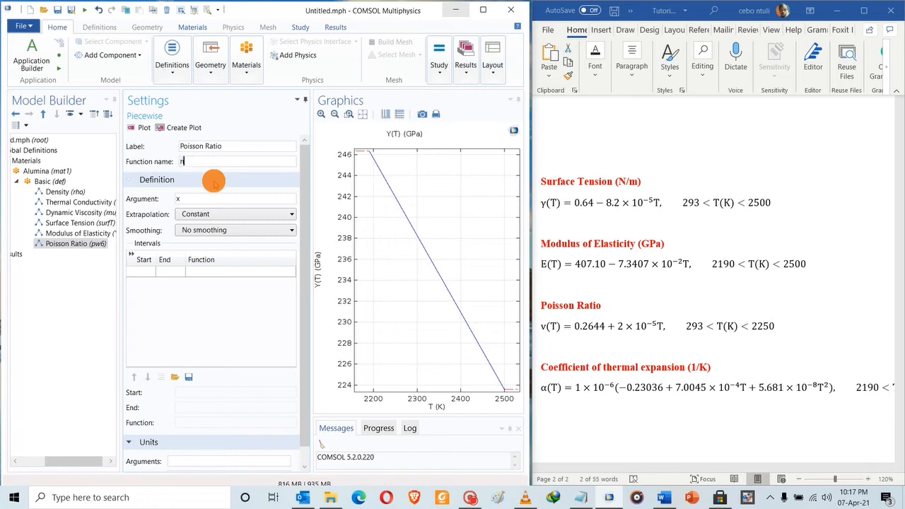
left_click(198, 203)
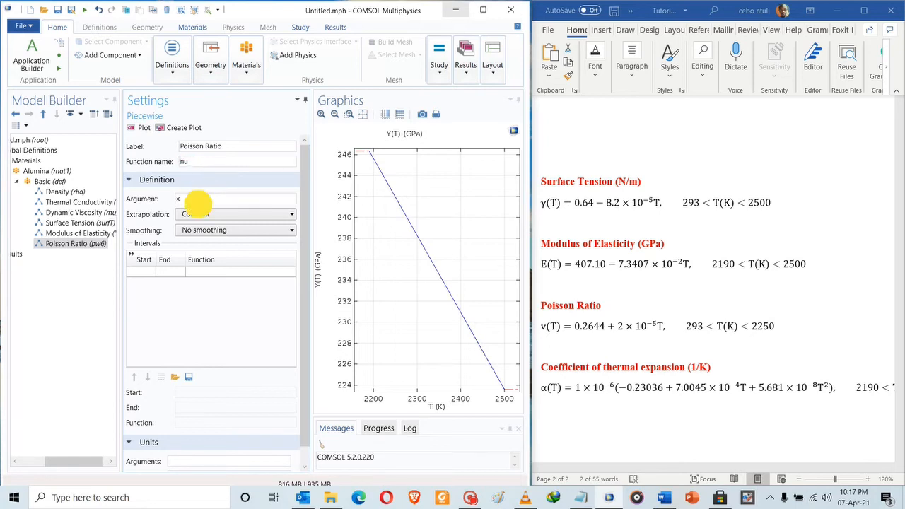
left_click_drag(197, 199, 176, 200)
type("T")
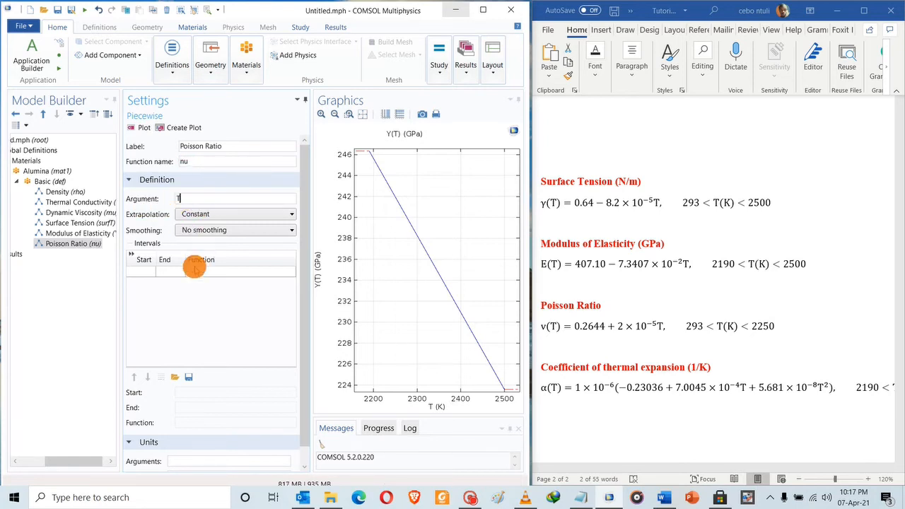
Step: Define the Poisson Ratio interval from 293 to 2250 with the function 0.2644+2e-5*T, and plot it
left_click(148, 274)
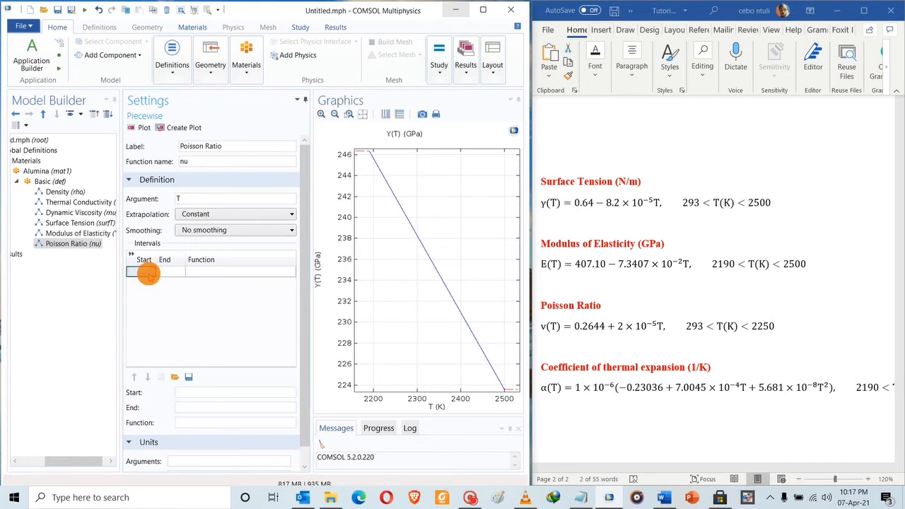
left_click(148, 276)
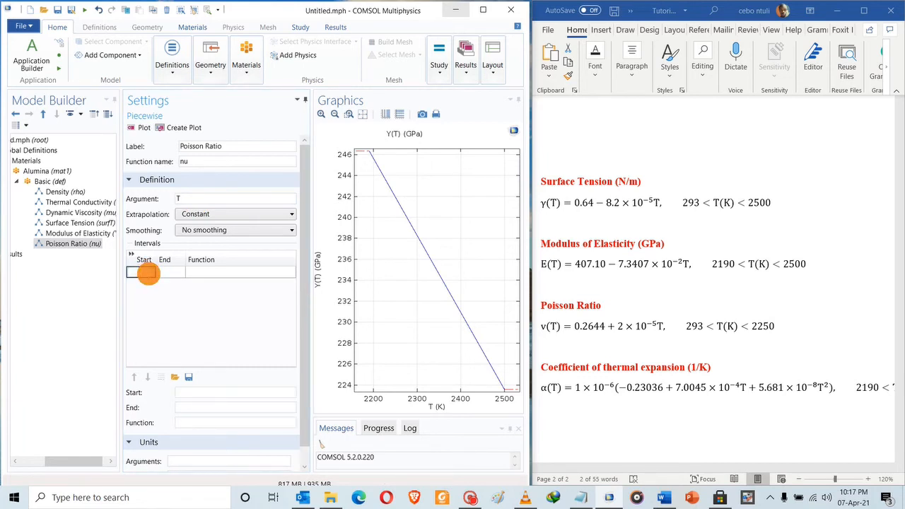
key("Tab")
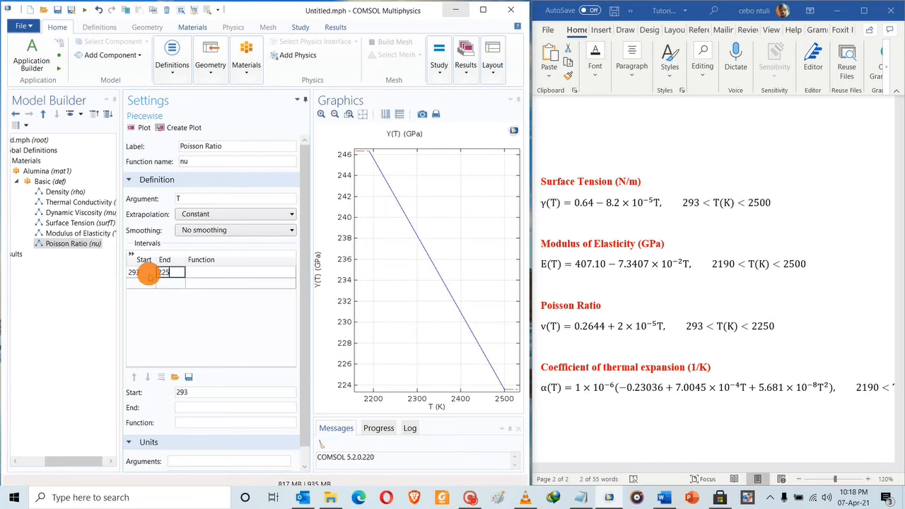
left_click(198, 275)
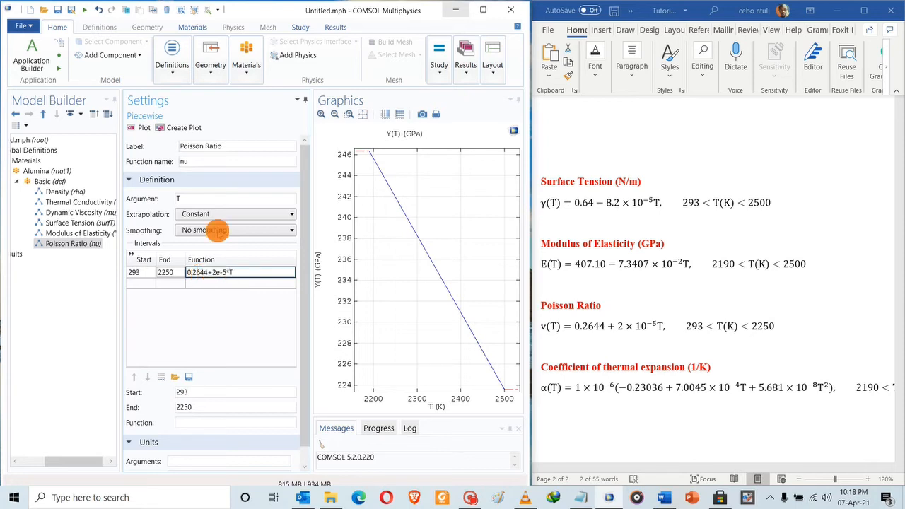
left_click(134, 128)
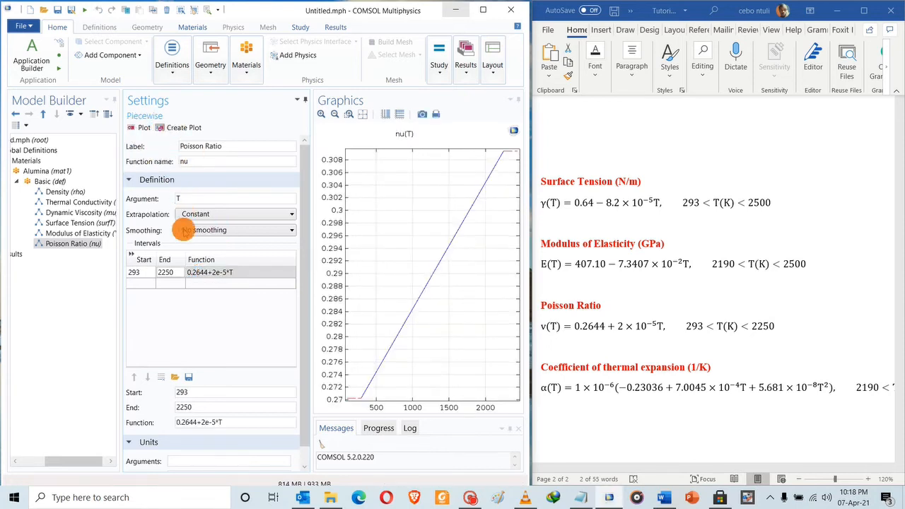
Step: Set the Poisson Ratio units to K for the argument and 1 for the function, and replot it
scroll(185, 375, "down", 1)
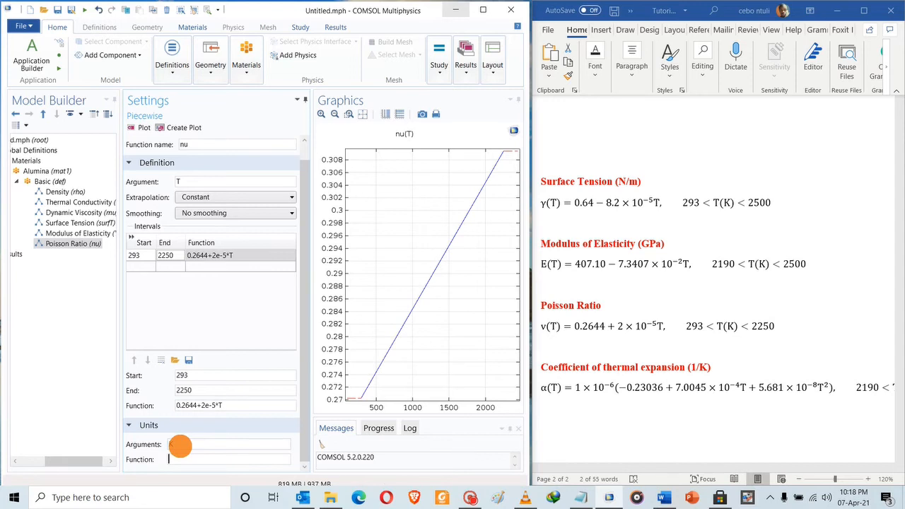
left_click(186, 459)
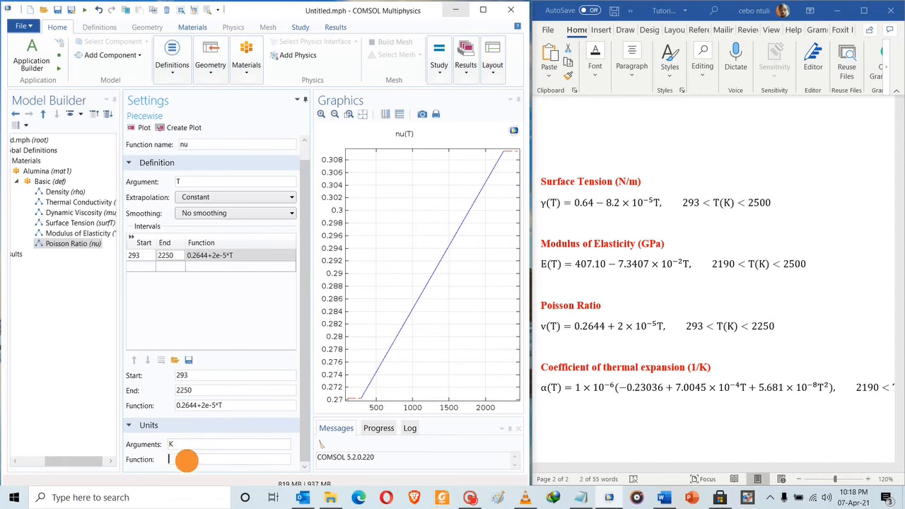
type("1")
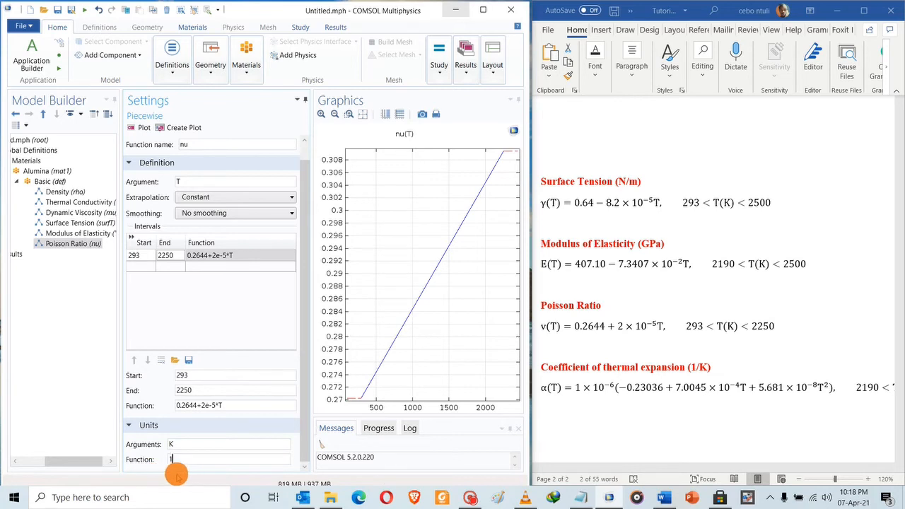
left_click(139, 127)
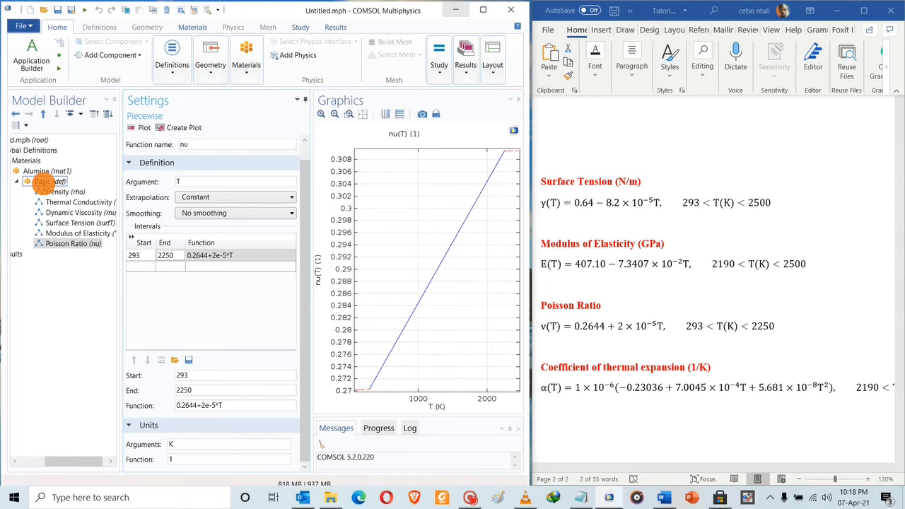
Step: Add another piecewise function to the Basic property group of the Alumina material
left_click(44, 181)
right_click(44, 182)
mouse_move(65, 193)
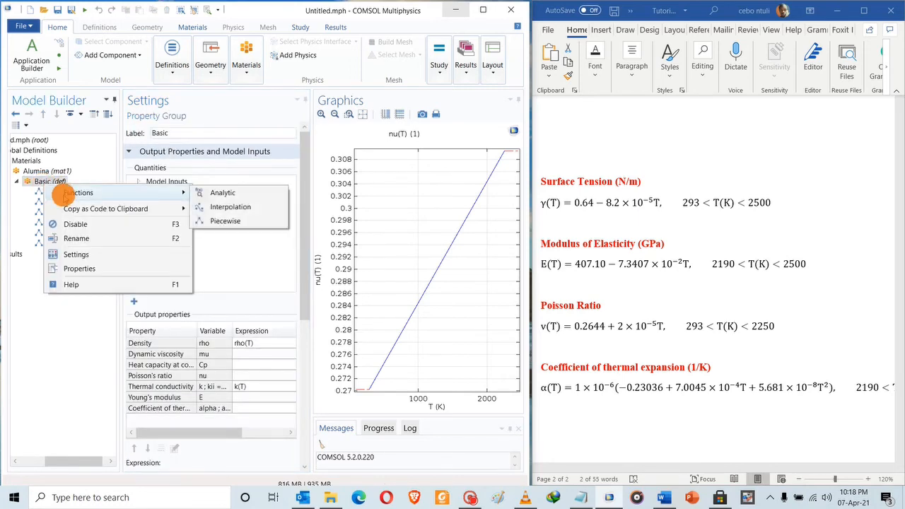
left_click(223, 221)
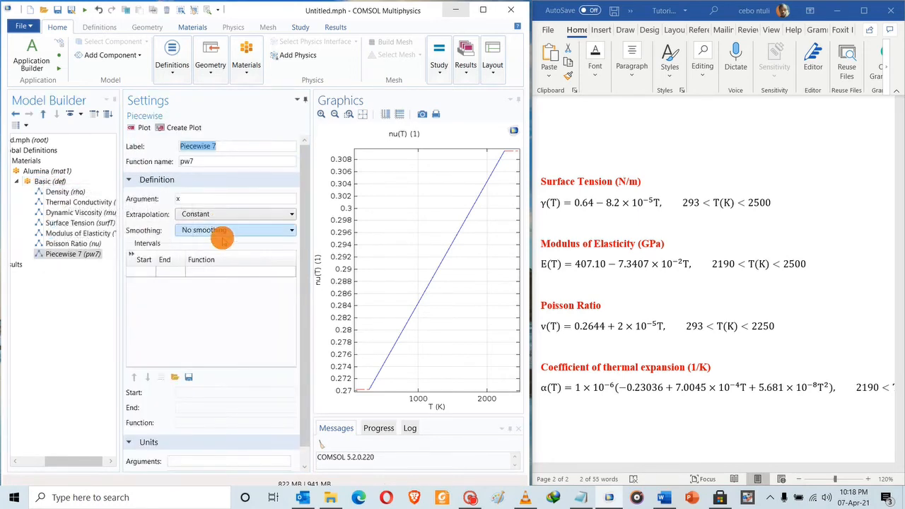
Step: Label the new piecewise function Coefficient of thermal expansion, copying the heading text from the Word document
left_click(656, 361)
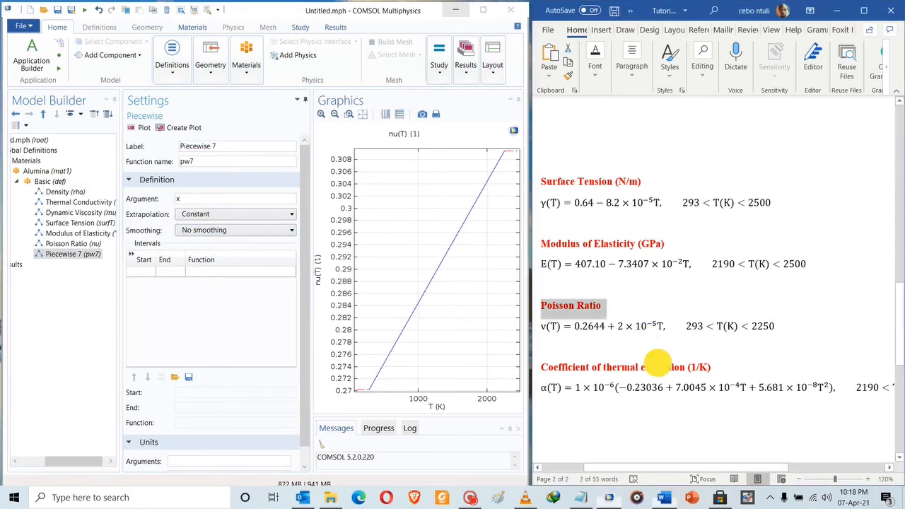
left_click_drag(694, 367, 553, 374)
key("ctrl+c")
right_click(553, 375)
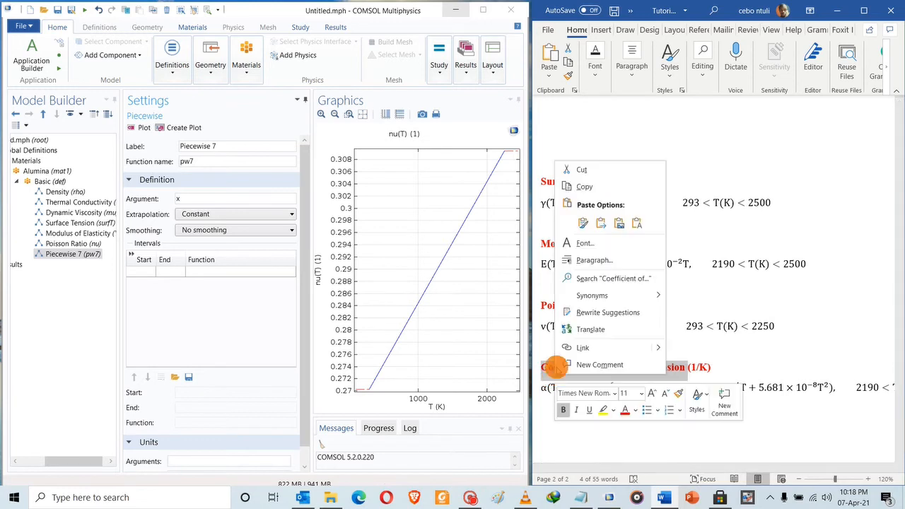
left_click(590, 184)
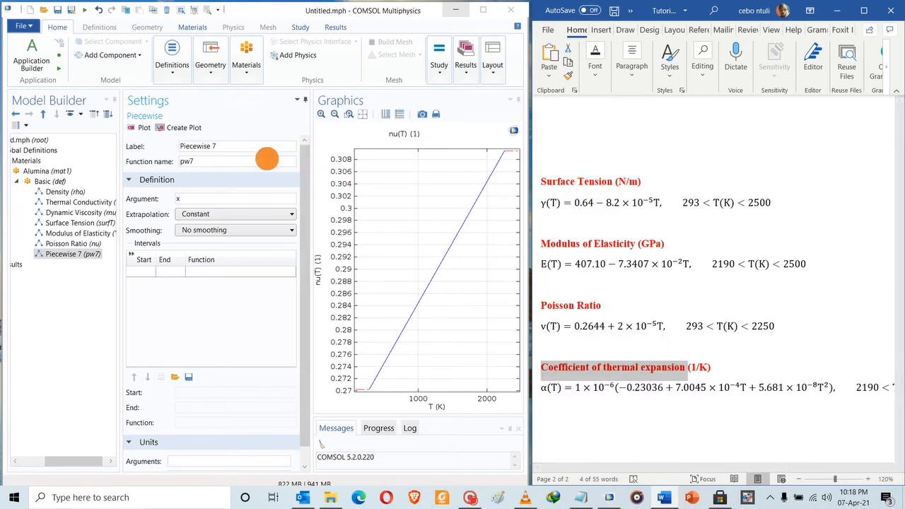
left_click_drag(219, 146, 176, 146)
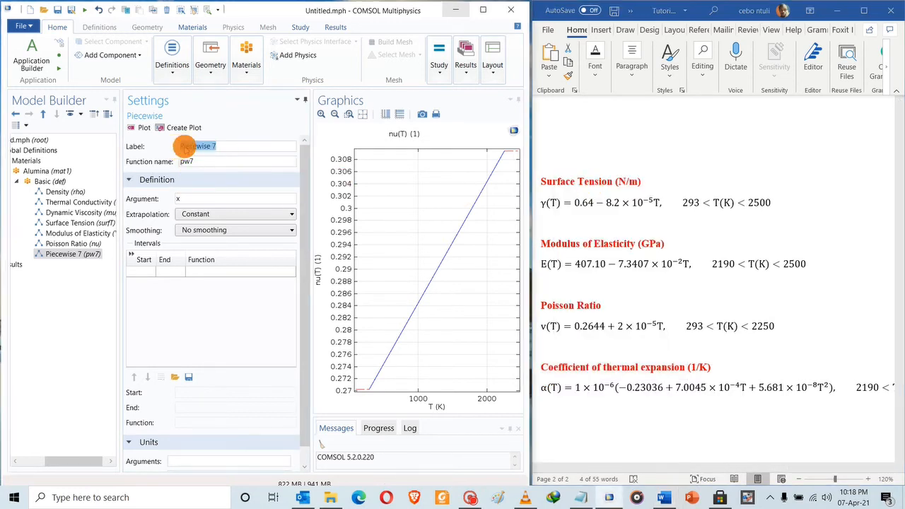
right_click(179, 147)
left_click(120, 183)
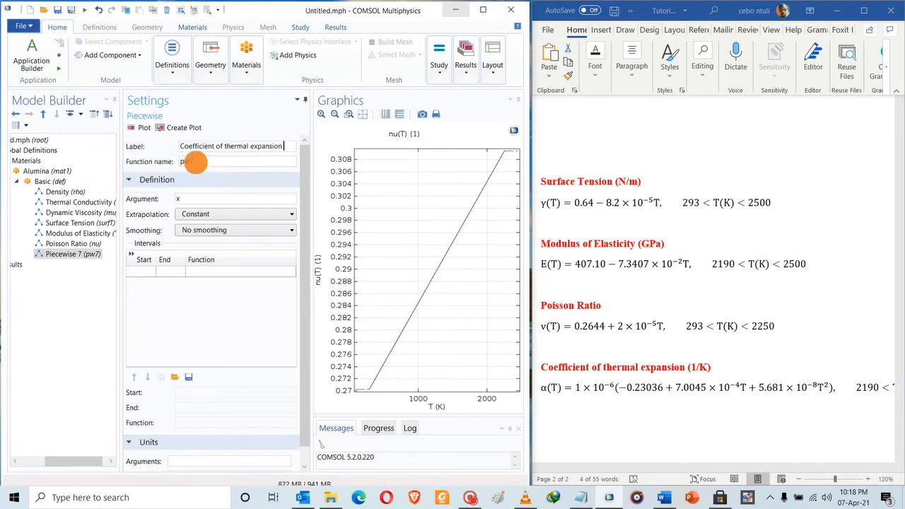
Step: Check the thermal expansion variable name in the Basic group, and set the function's name to alpha and its argument to T
left_click_drag(202, 162, 168, 164)
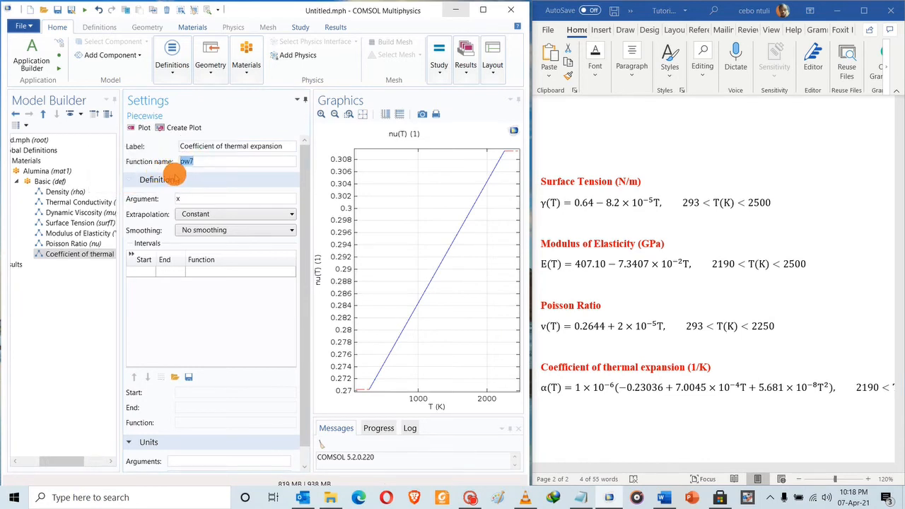
left_click(54, 181)
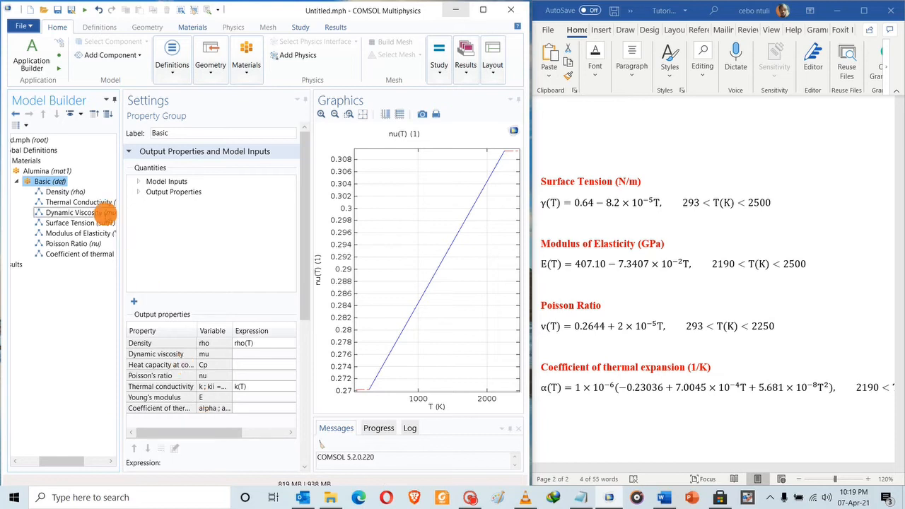
left_click(78, 253)
double_click(194, 161)
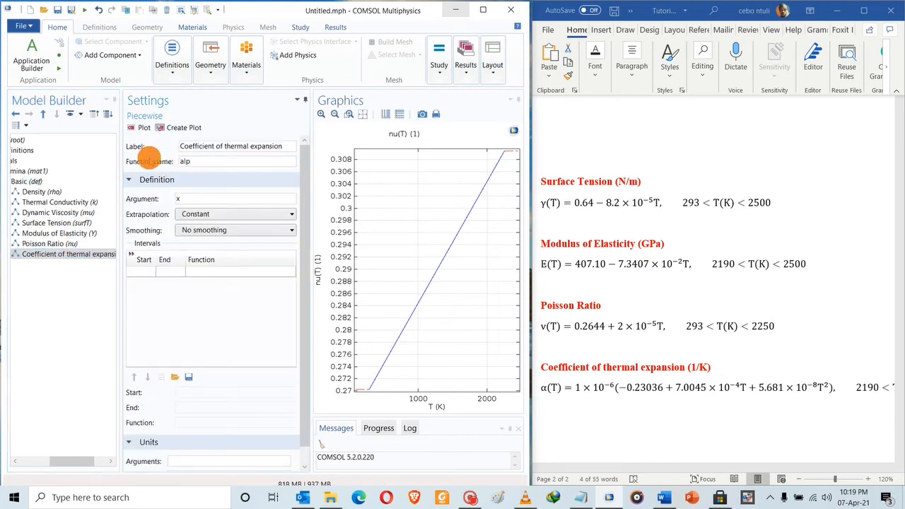
left_click_drag(184, 198, 162, 197)
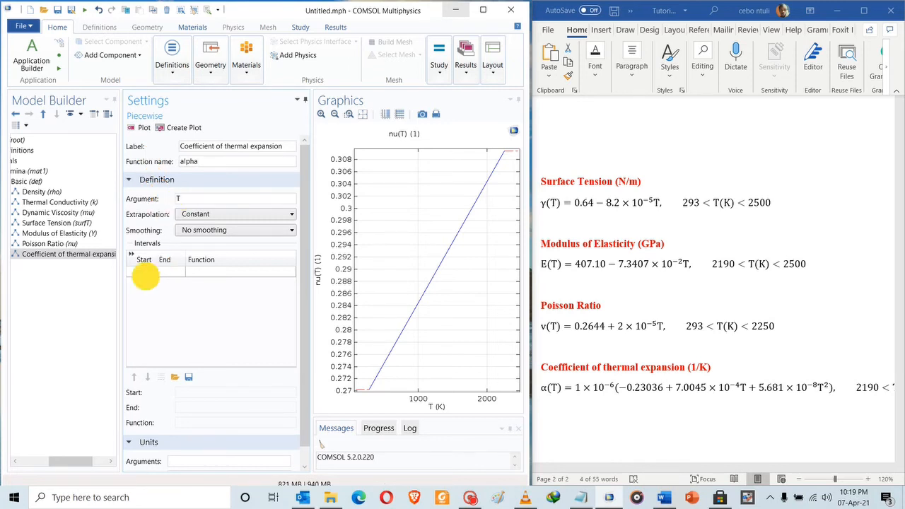
Step: Set the Coefficient of thermal expansion interval to start at 2190 and end at 2500, as given in the Word document
left_click(146, 276)
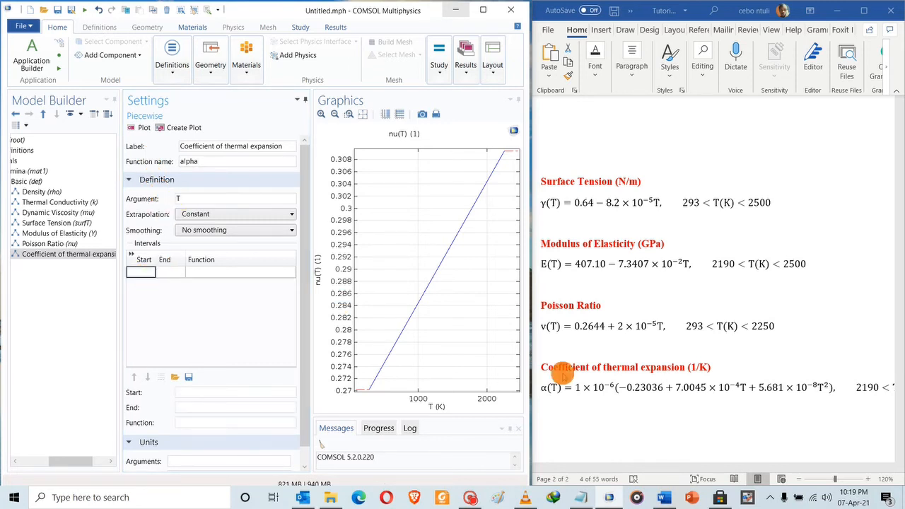
left_click(608, 443)
left_click_drag(667, 470, 741, 461)
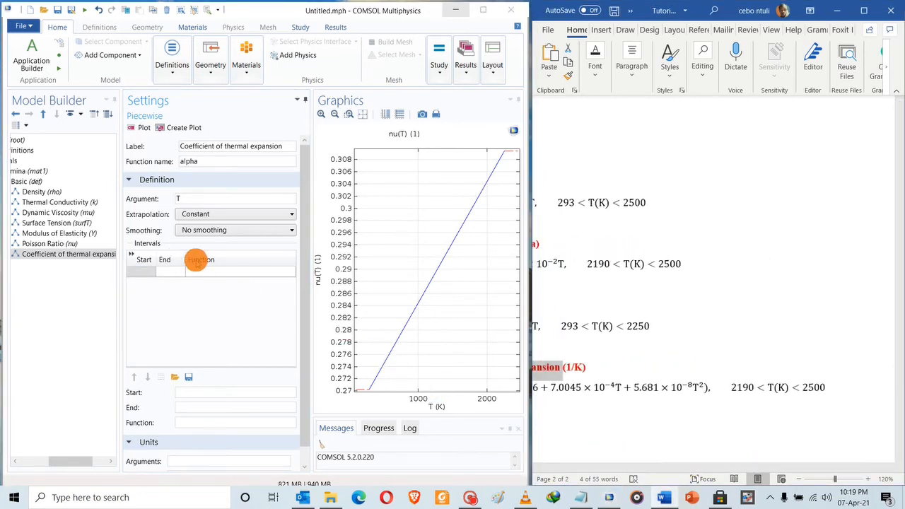
left_click(157, 272)
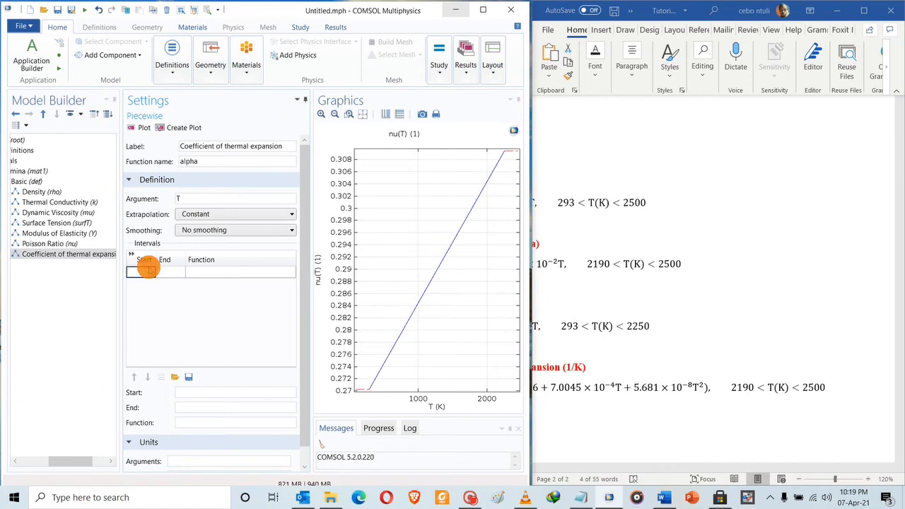
type("2190")
key("Tab")
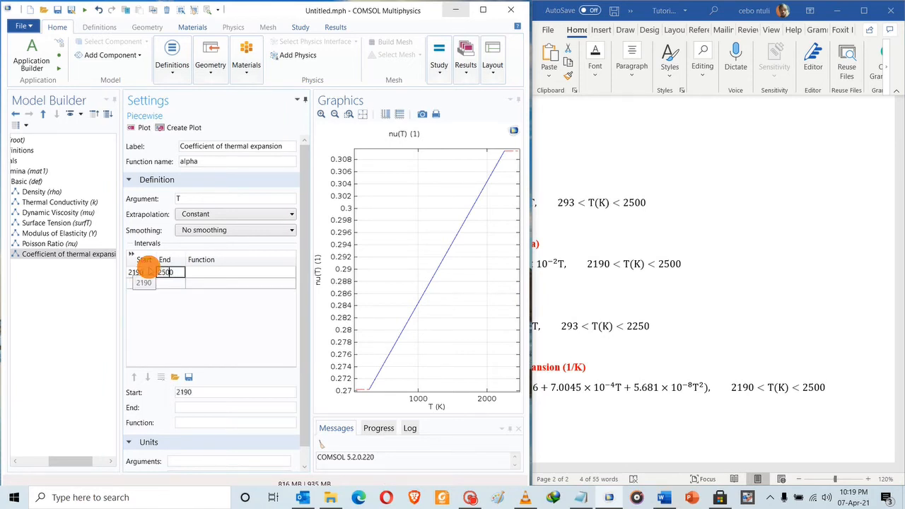
Step: Enter 1e-6*(-0.23036+7.0045e-4*T+5.681e-8*T^2) as the interval's function and widen the settings area to show the whole expression
left_click(195, 273)
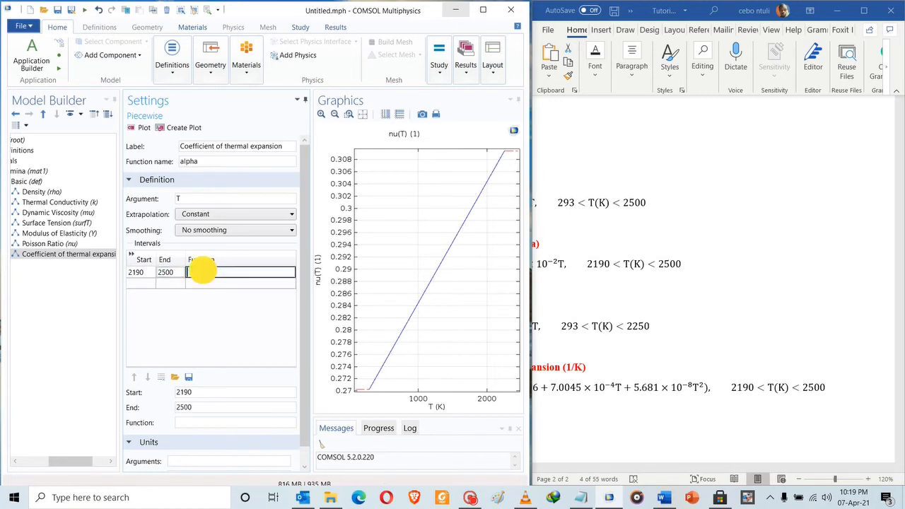
left_click_drag(721, 467, 634, 476)
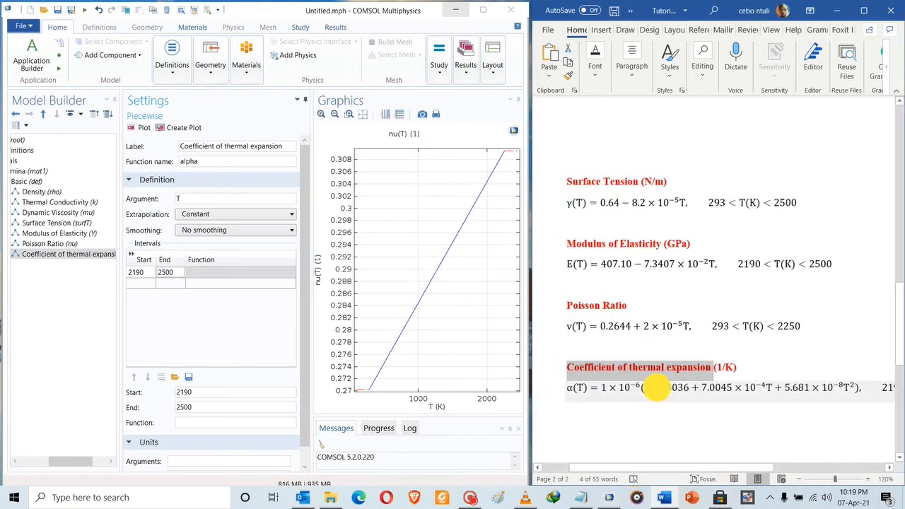
left_click(651, 387)
left_click(224, 273)
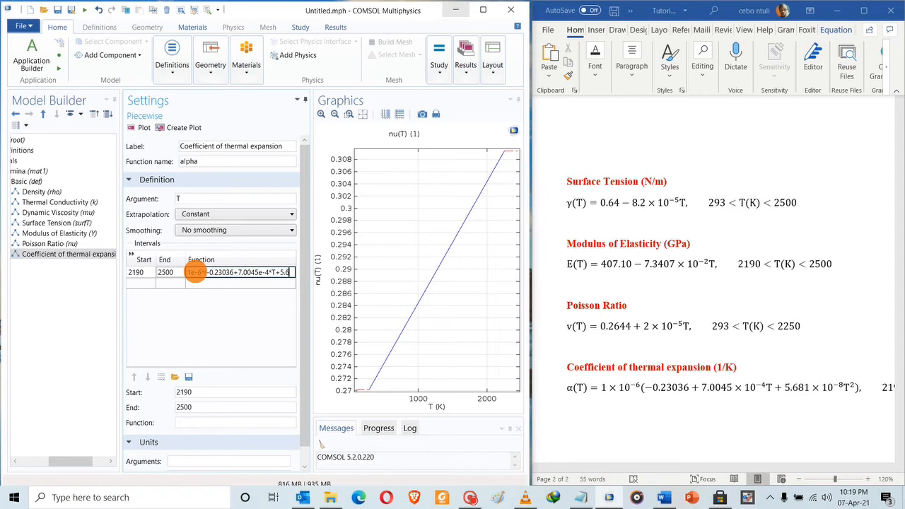
type("1e-")
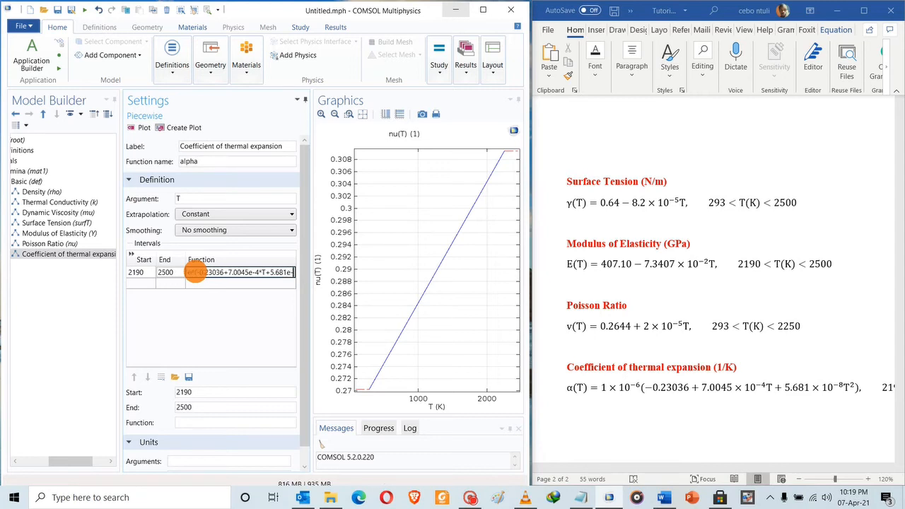
type("8*T")
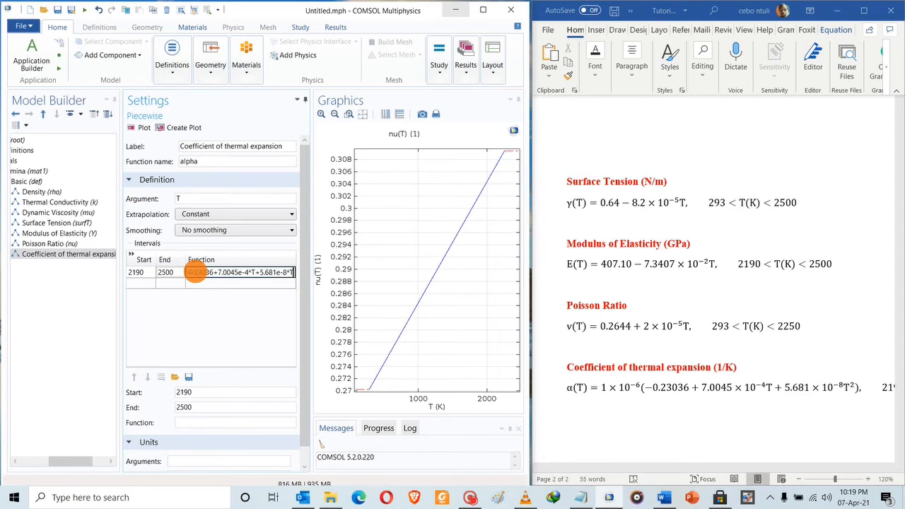
type("^2")
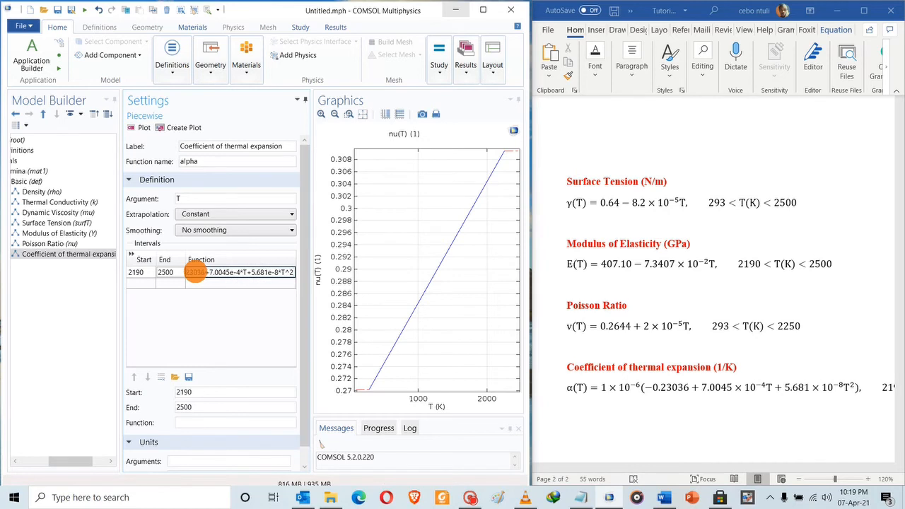
type(")")
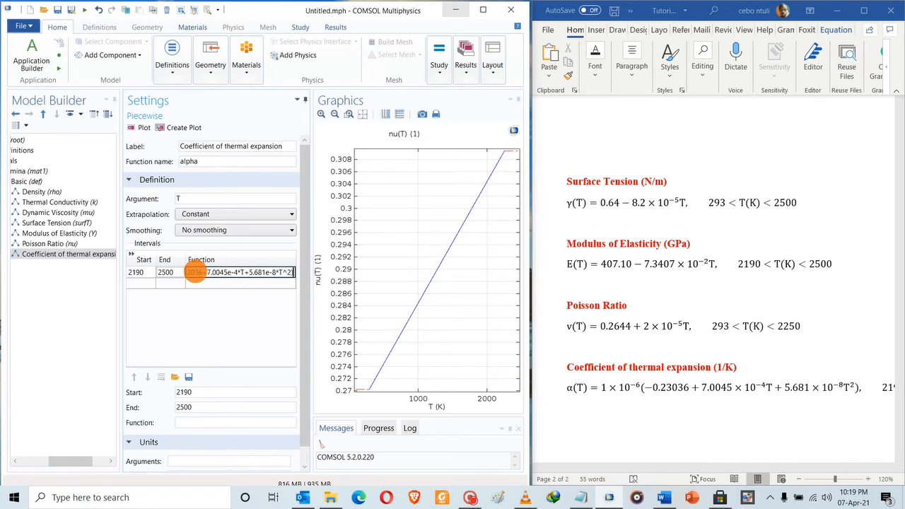
left_click(227, 283)
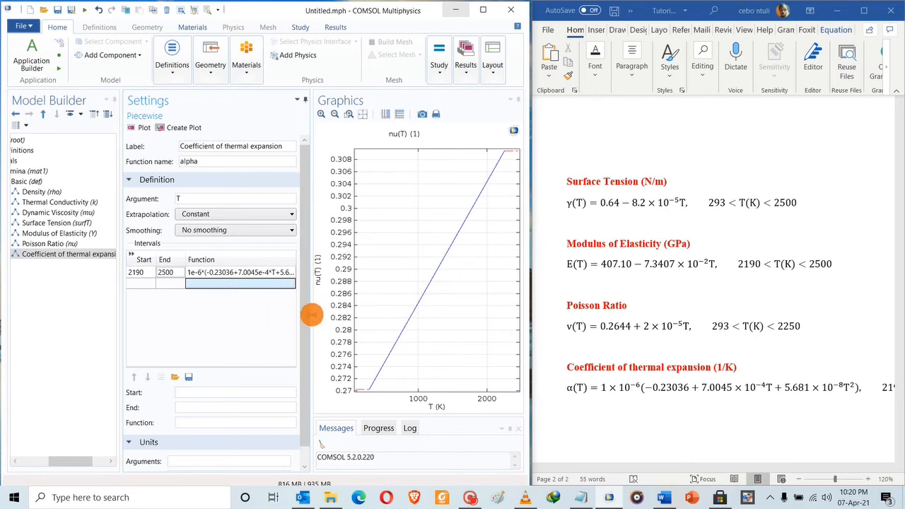
left_click_drag(311, 311, 384, 312)
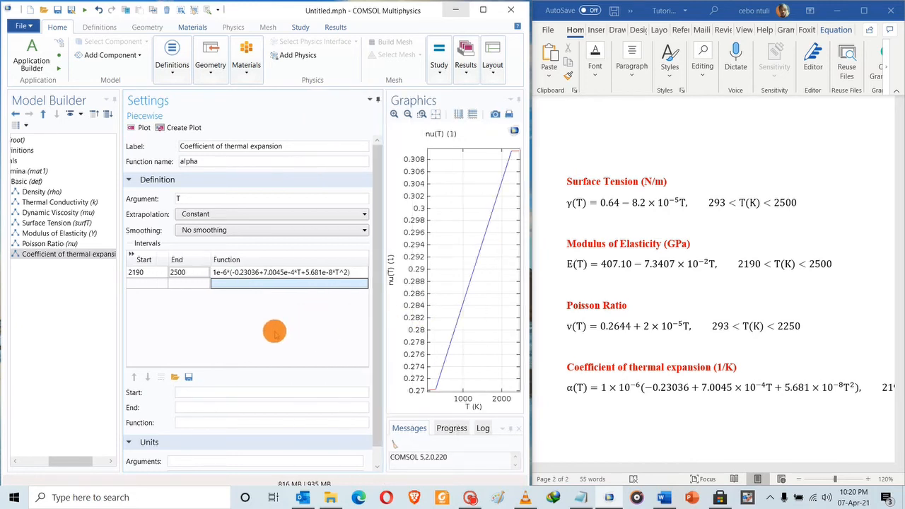
Step: Set the Coefficient of thermal expansion units to K for the argument and 1/K for the function, and plot it
scroll(182, 398, "down", 1)
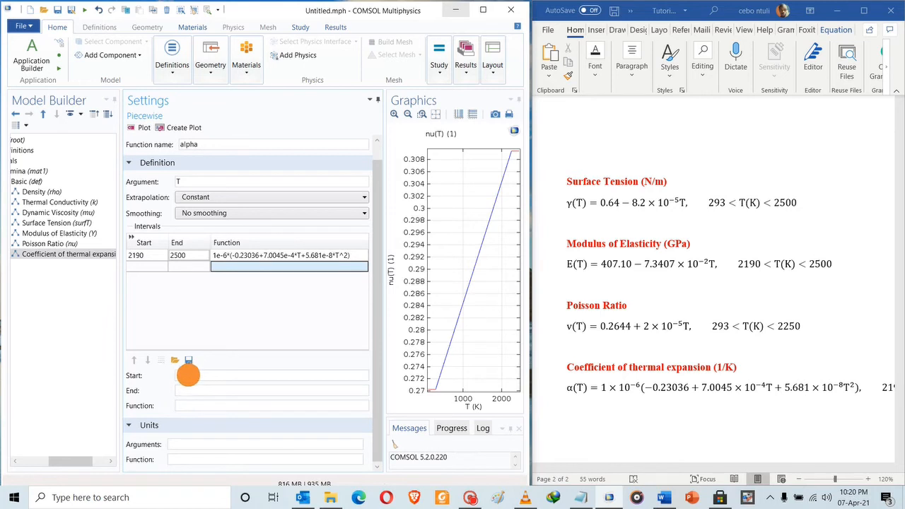
left_click(182, 443)
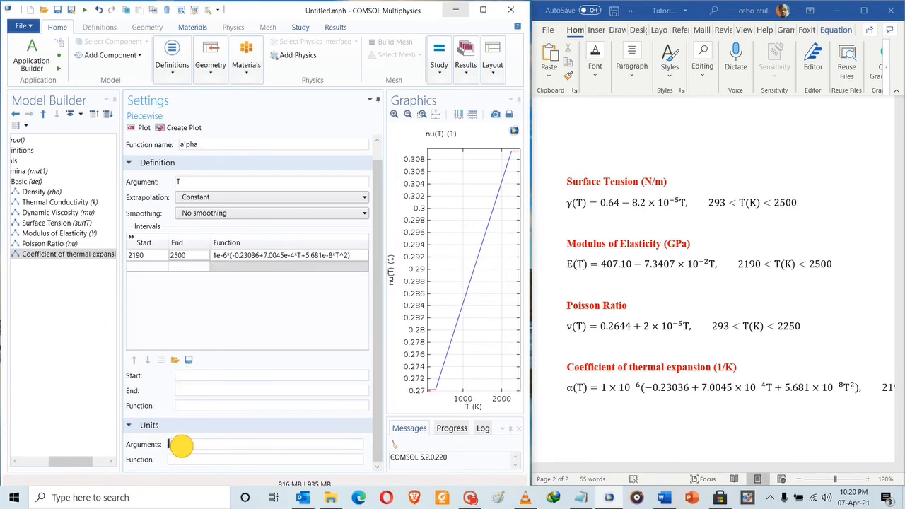
type("K")
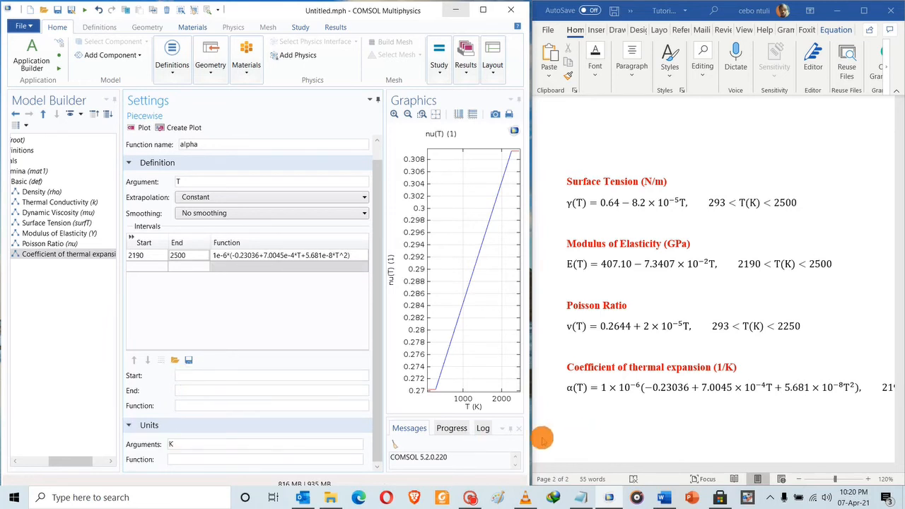
left_click(213, 461)
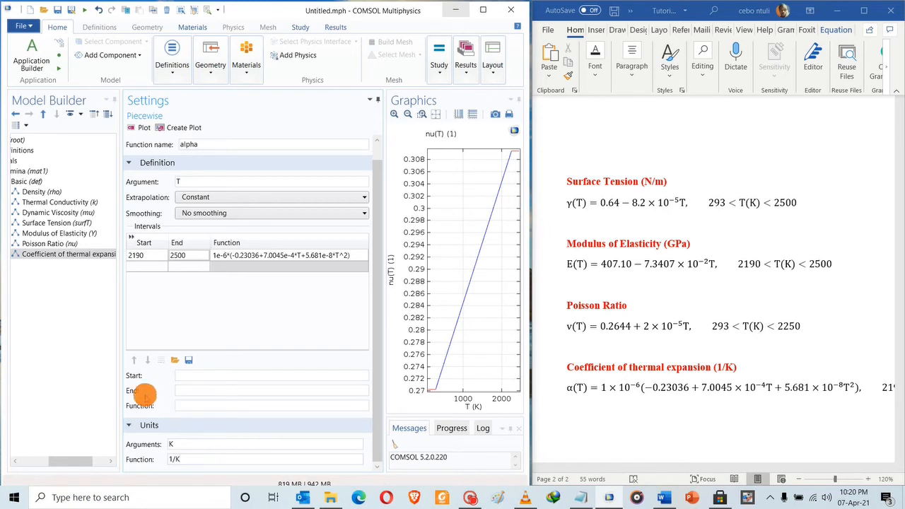
left_click(137, 127)
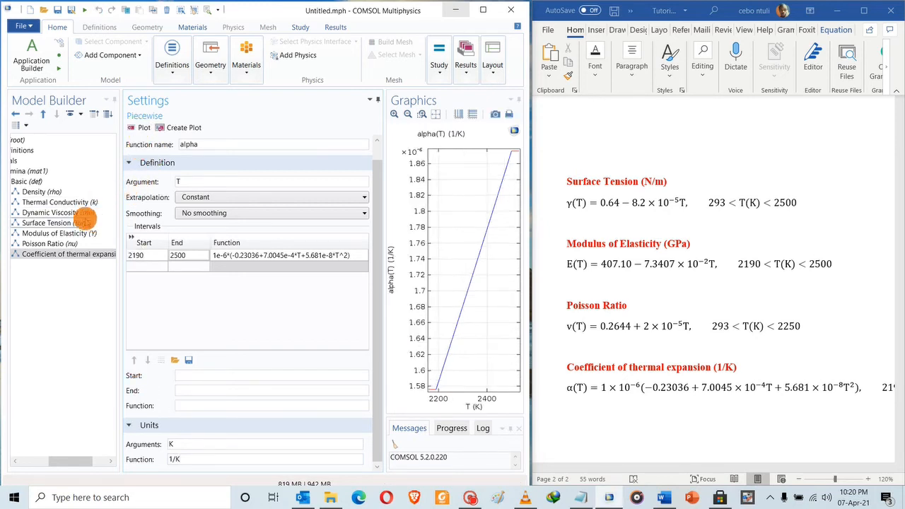
Step: Set the Dynamic Viscosity units to K for the argument and Pa*s for the function, and plot it
left_click(76, 212)
scroll(248, 350, "down", 1)
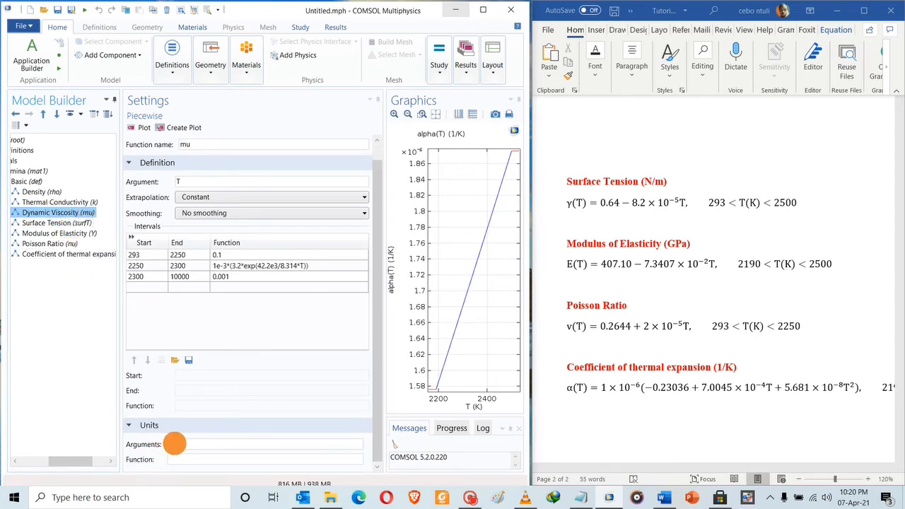
left_click(167, 444)
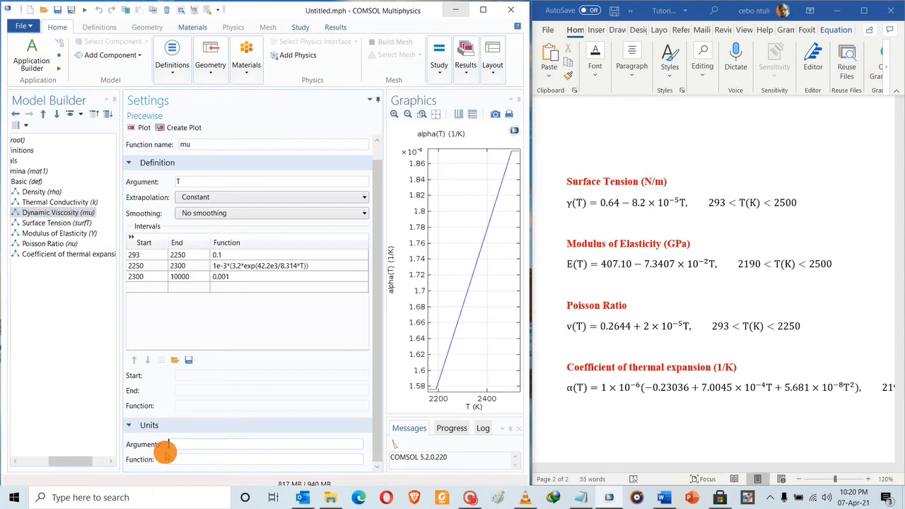
type("K")
left_click(205, 461)
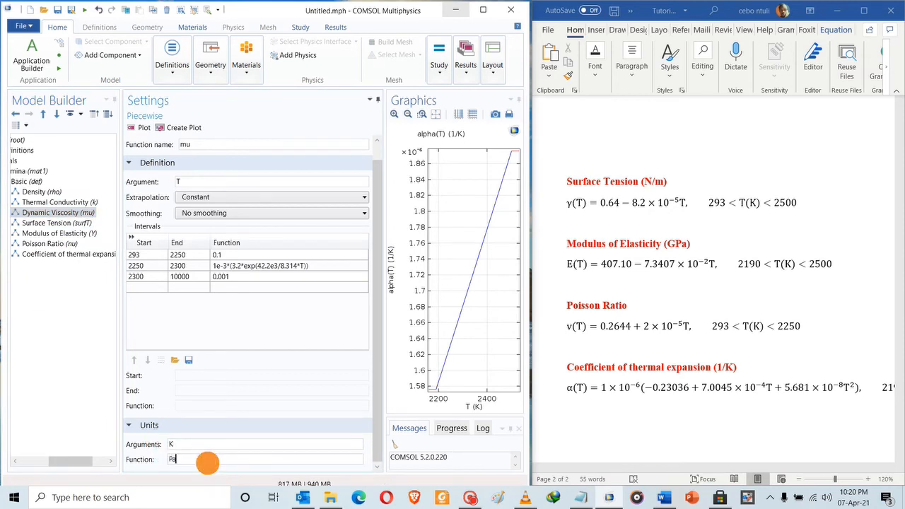
type("Pa*s")
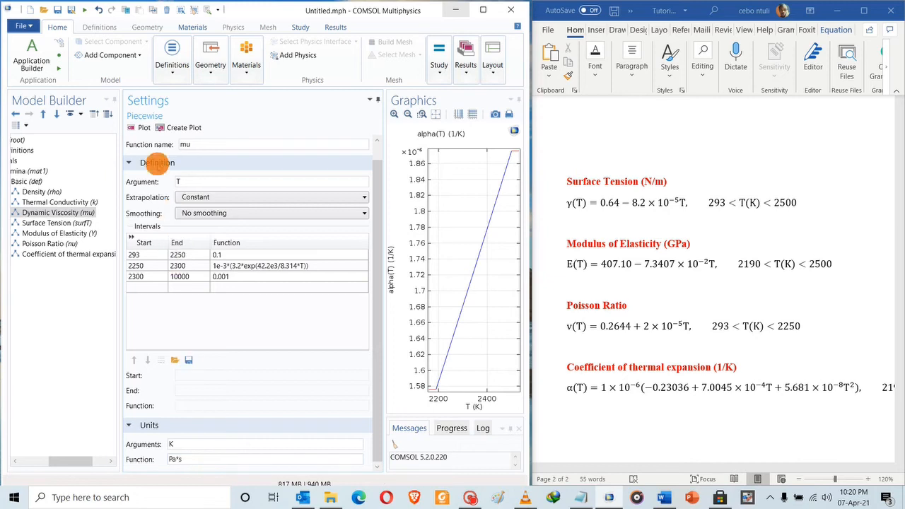
left_click(138, 128)
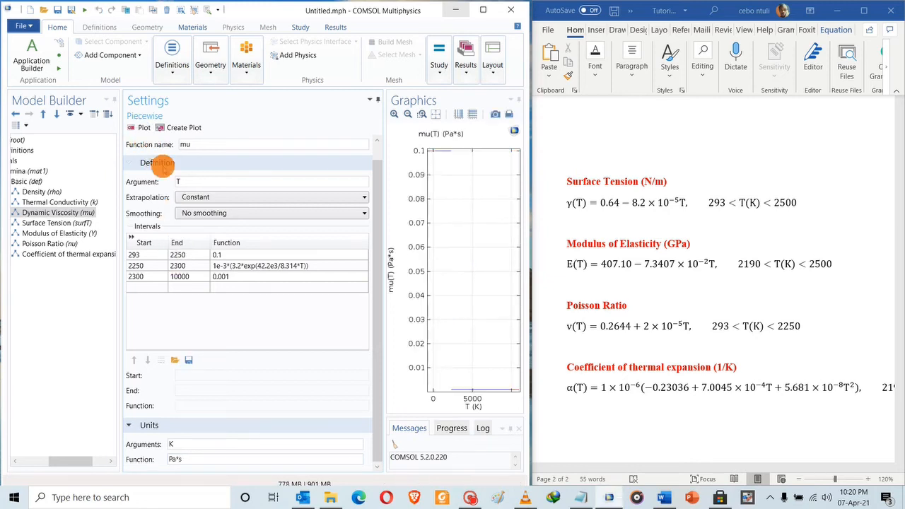
Step: Maximize the COMSOL window and set the dynamic viscosity expression of Alumina's Basic property group to mu(T)
left_click(82, 202)
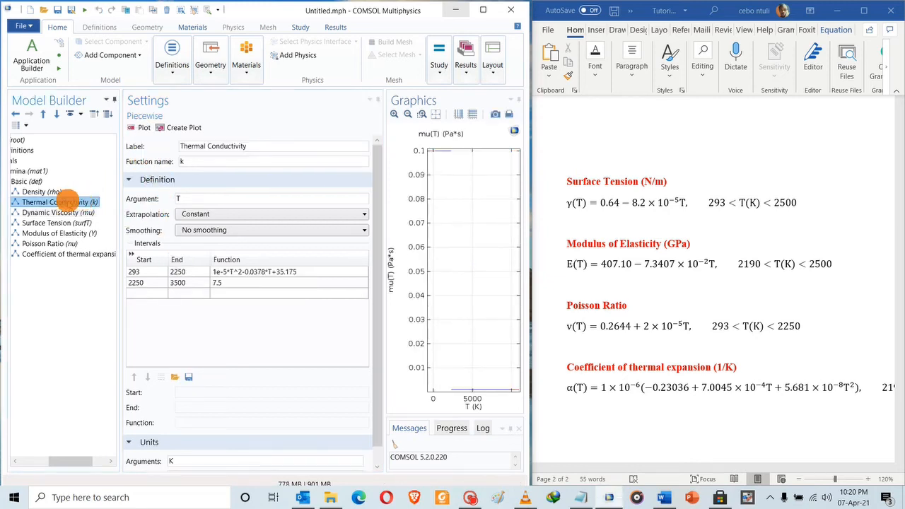
left_click(51, 192)
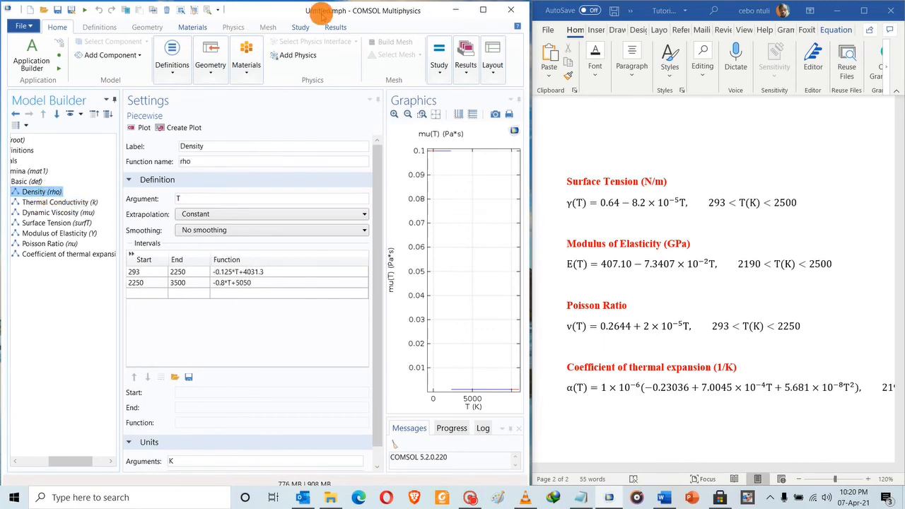
left_click(483, 10)
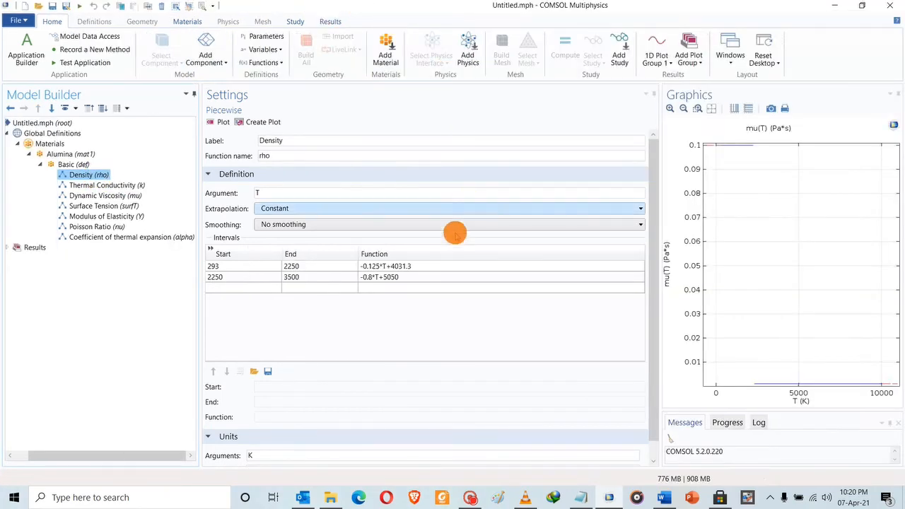
left_click(77, 174)
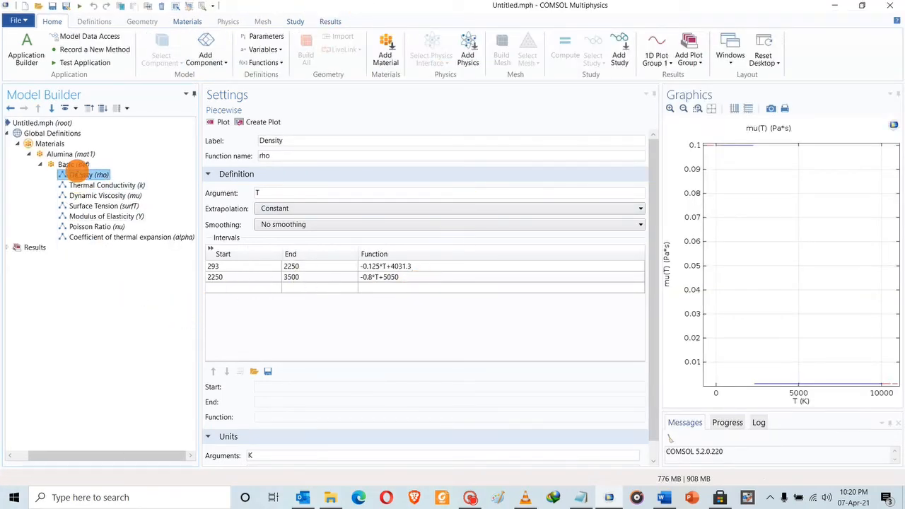
left_click(74, 164)
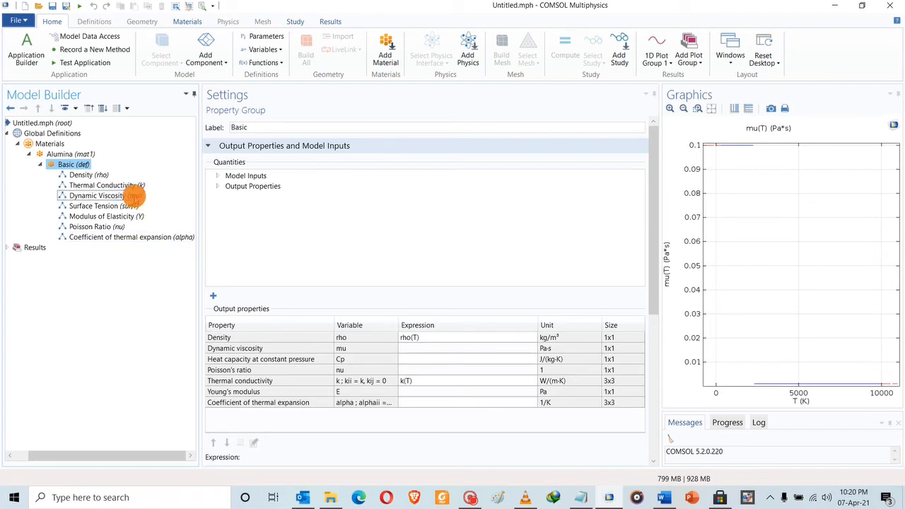
left_click(422, 347)
left_click(422, 349)
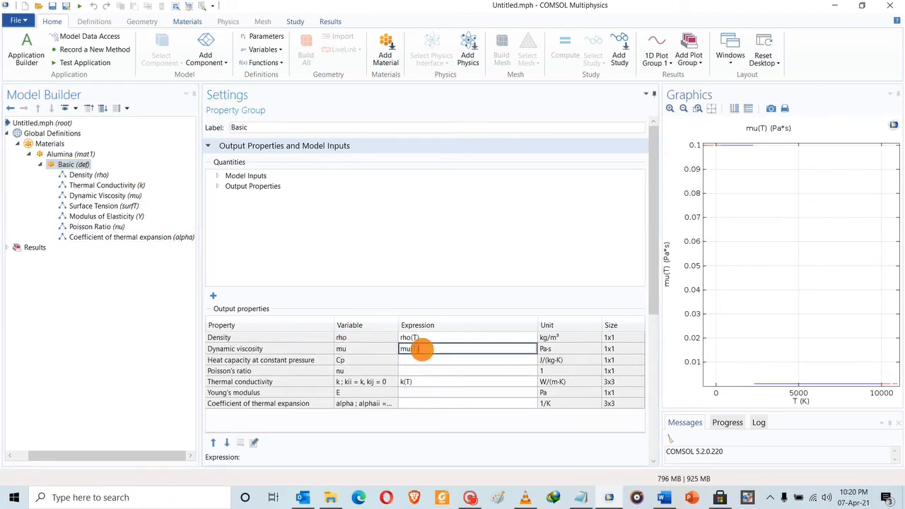
Step: Set the Poisson's ratio expression in the Basic output properties to nu(T)
left_click(429, 371)
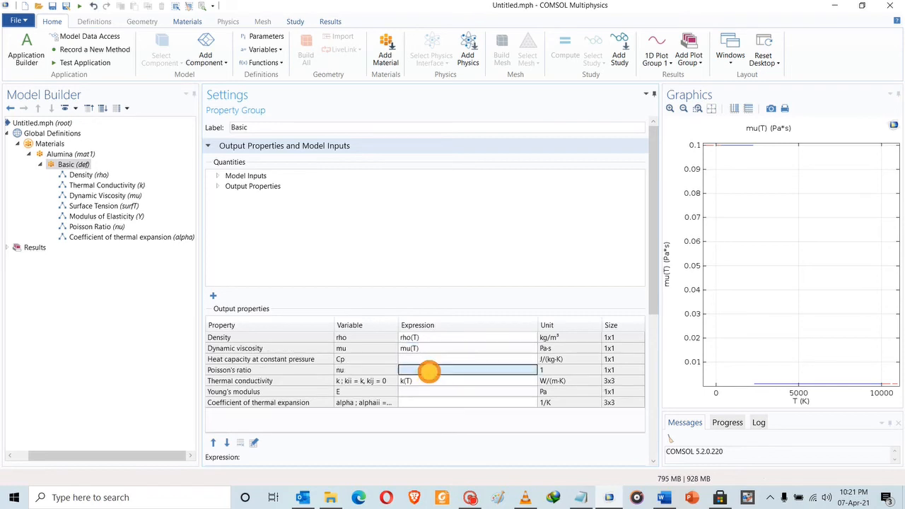
left_click(429, 371)
left_click(428, 371)
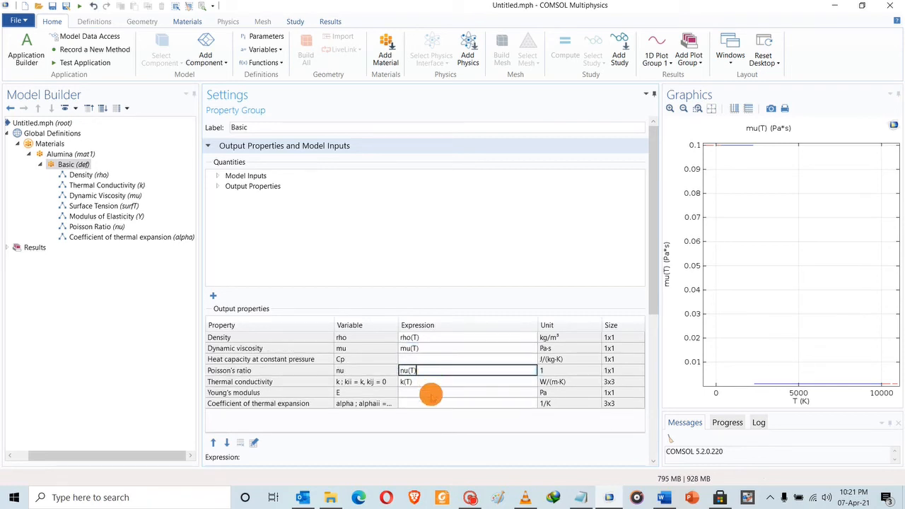
Step: Change the function name of the Modulus of Elasticity piecewise function to E
left_click(131, 216)
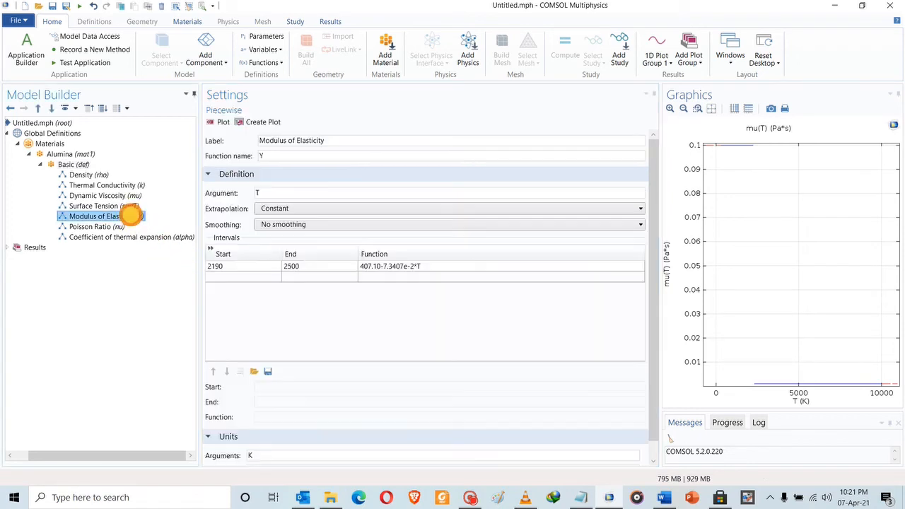
double_click(261, 155)
type("E")
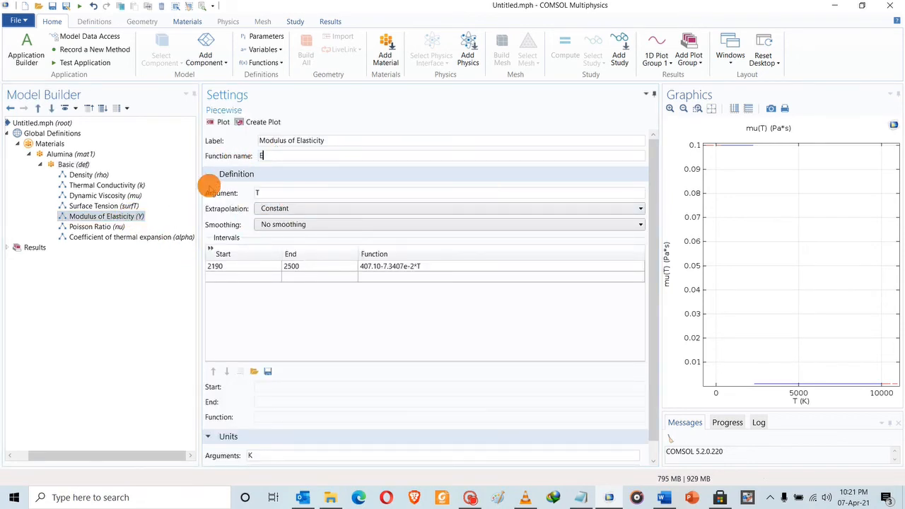
Step: In the Basic output properties, set Young's modulus to E(T) and the coefficient of thermal expansion to alpha(T)
left_click(74, 164)
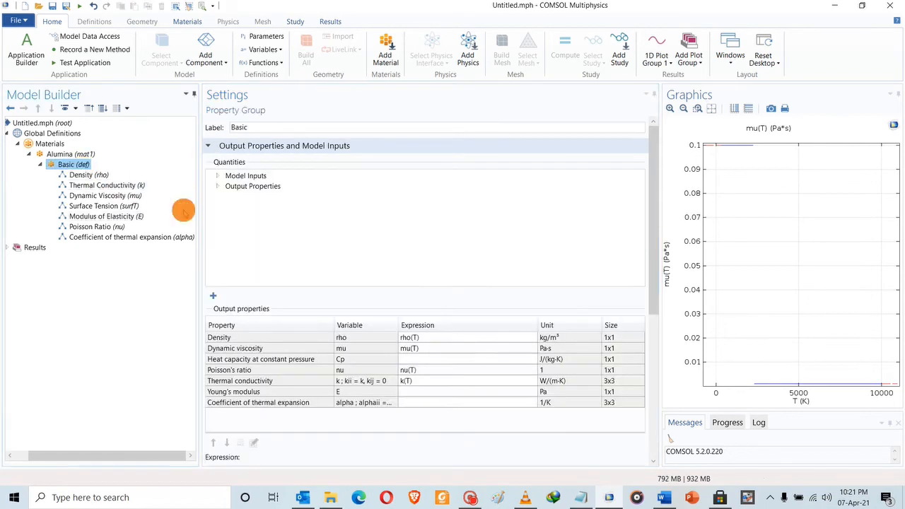
left_click(403, 391)
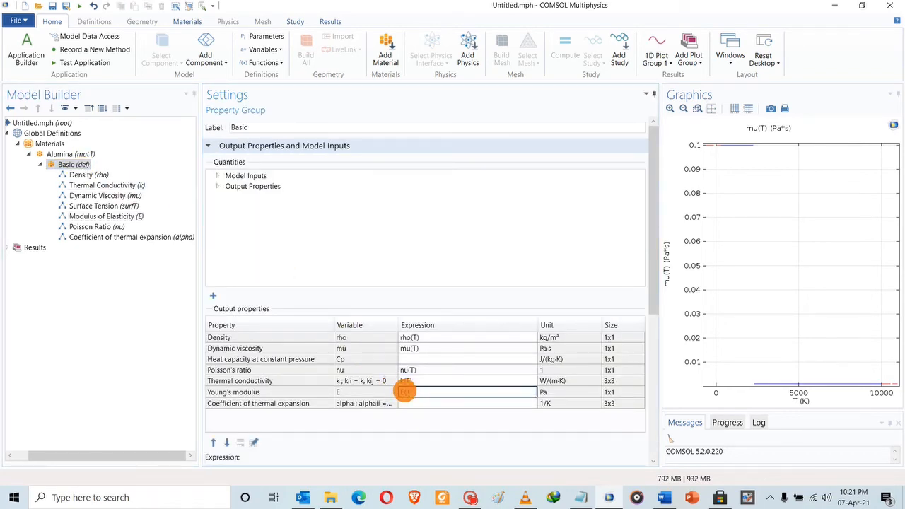
left_click(422, 403)
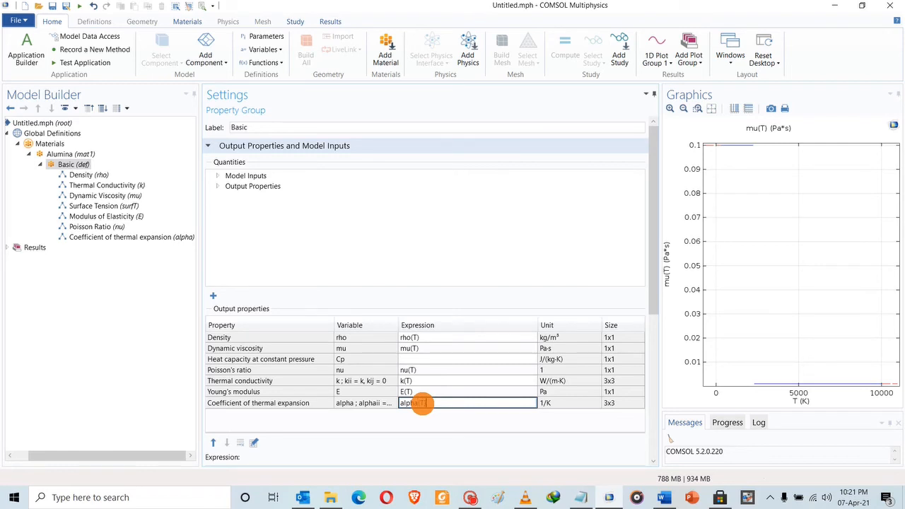
left_click(458, 359)
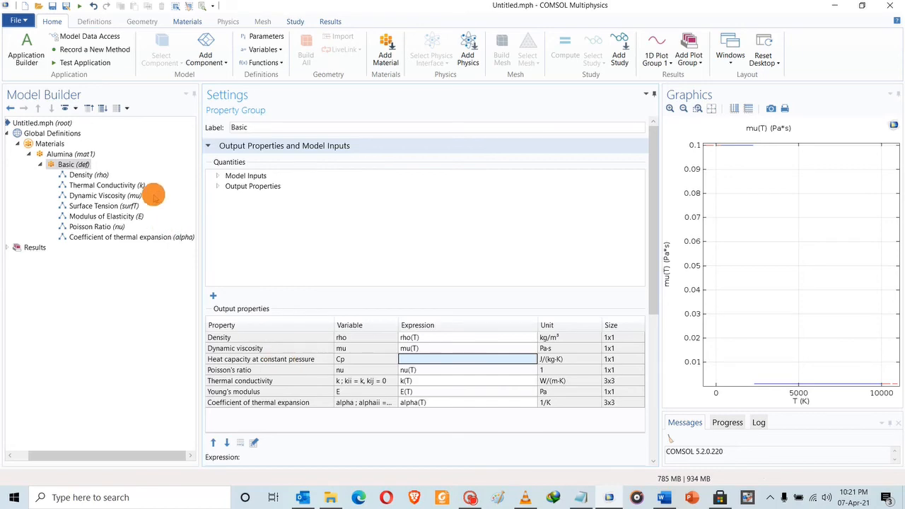
Step: Save the model in the COMSOL Tutorials folder as Alumina Material Properties - Demo 1
left_click(52, 7)
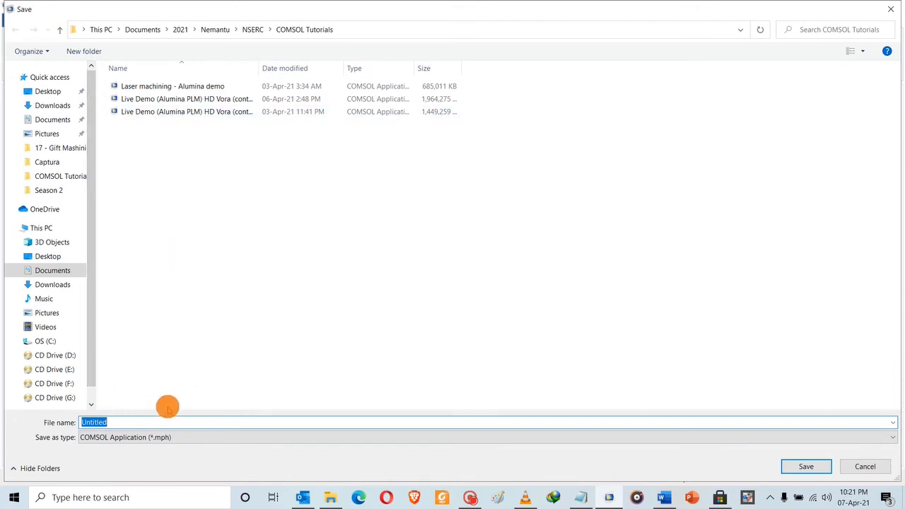
type("A")
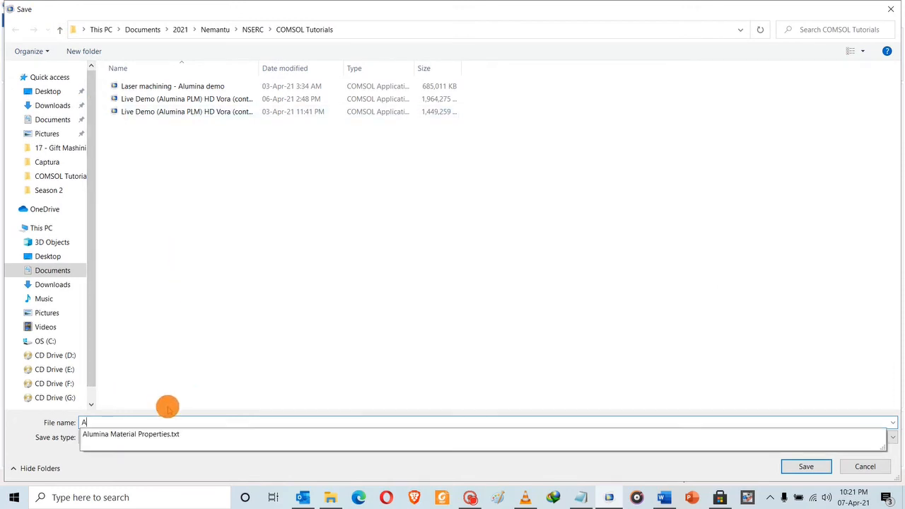
type("Alumina Material Properties")
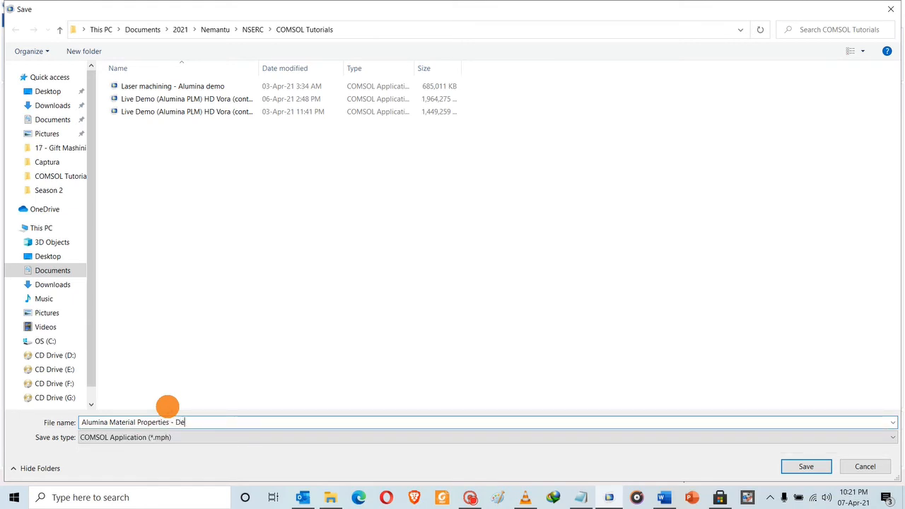
type("- Demo 1")
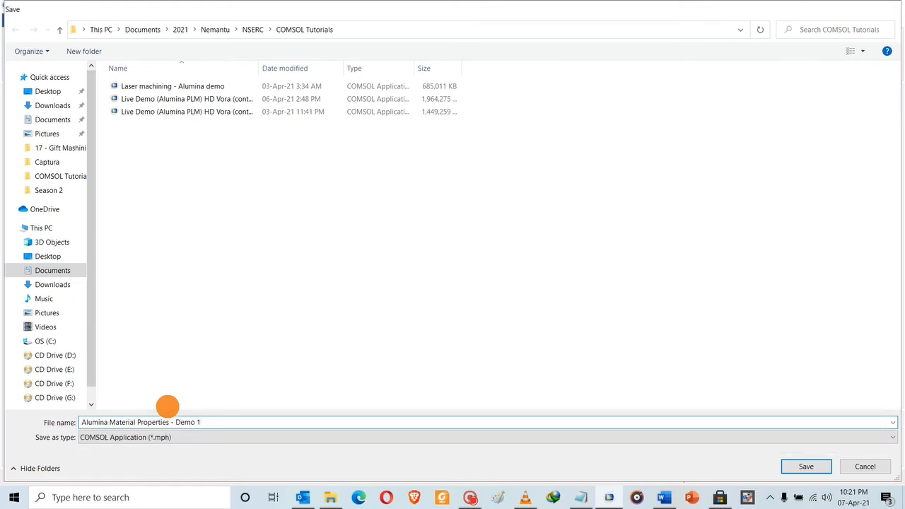
key("Return")
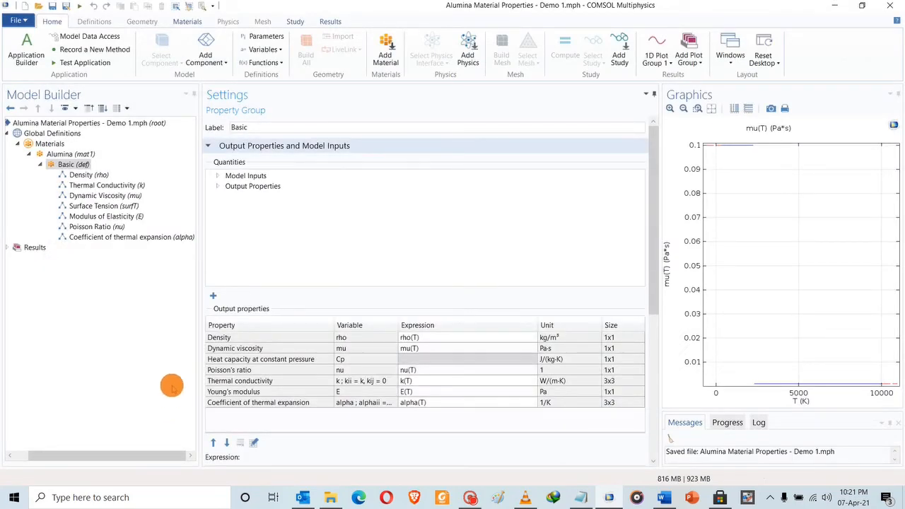
Step: Switch to the Word document, enlarge its window and examine the Specific Heat equation Cp(T) and its terms
left_click(78, 237)
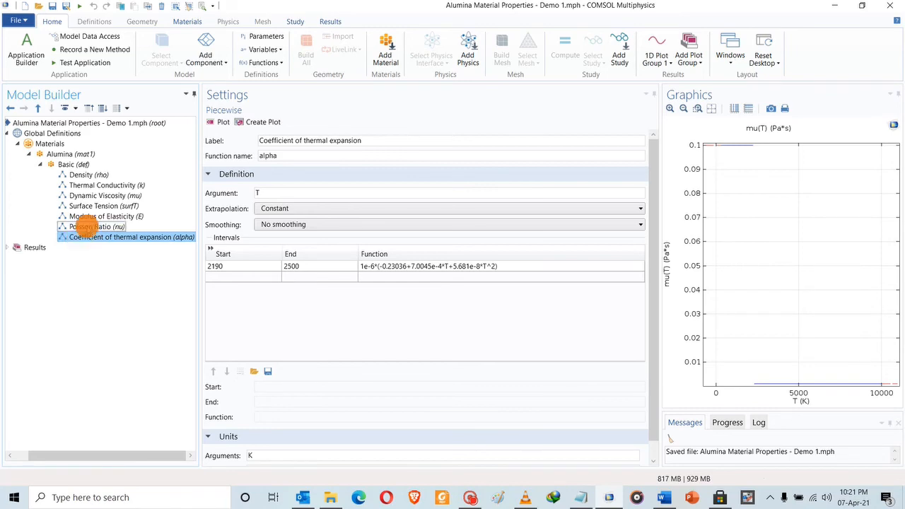
left_click(63, 164)
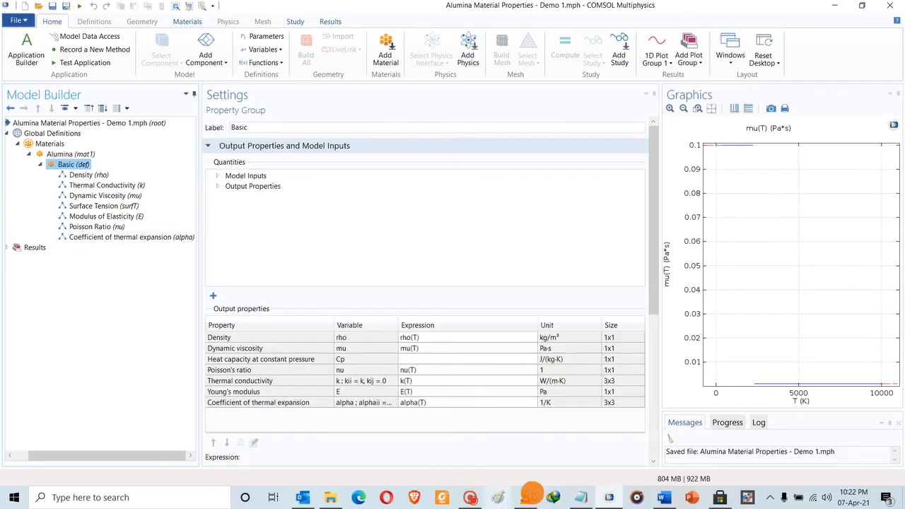
left_click(663, 497)
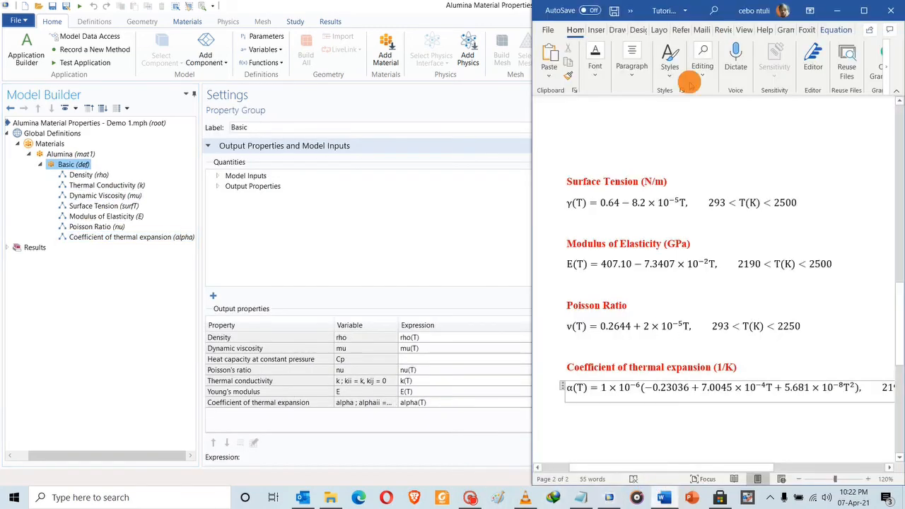
double_click(642, 10)
scroll(410, 219, "up", 15)
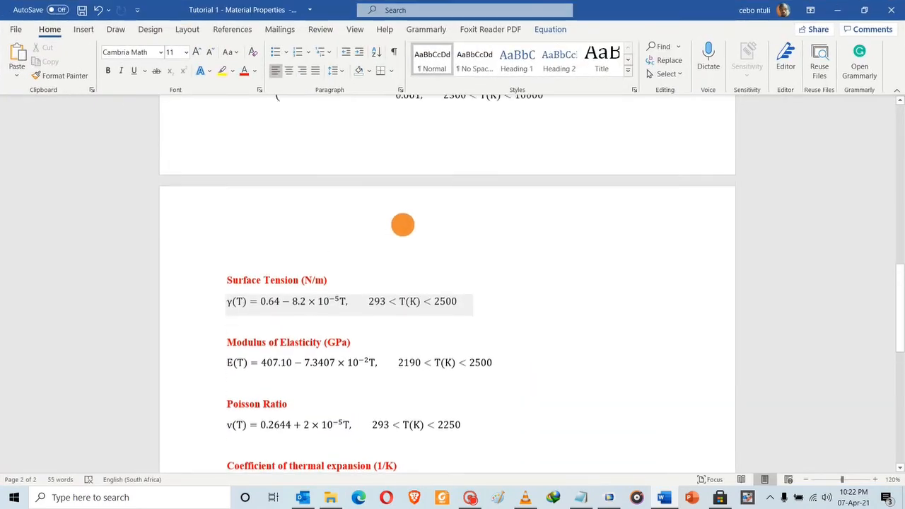
scroll(403, 223, "up", 2)
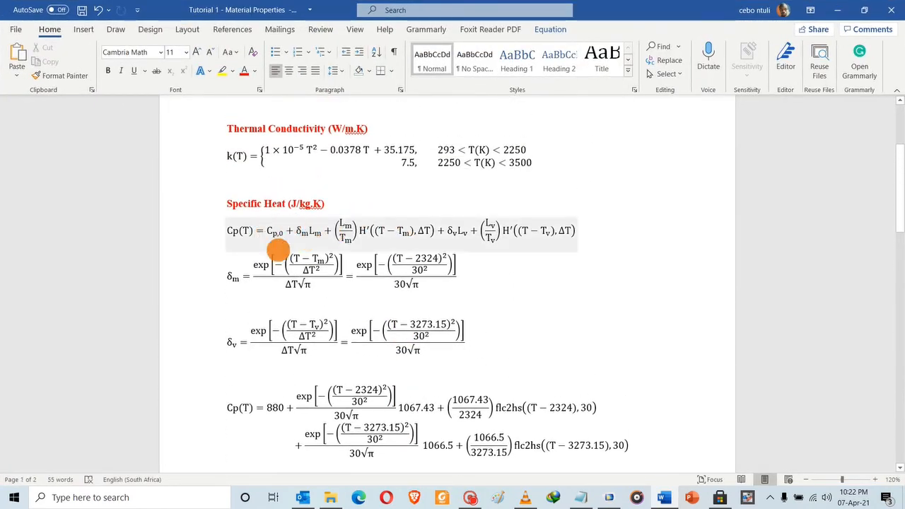
left_click(328, 202)
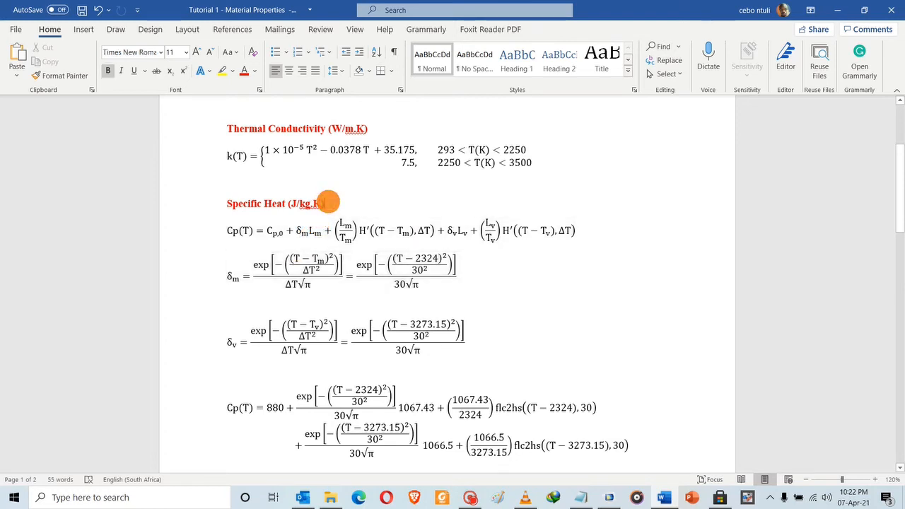
scroll(335, 205, "down", 3)
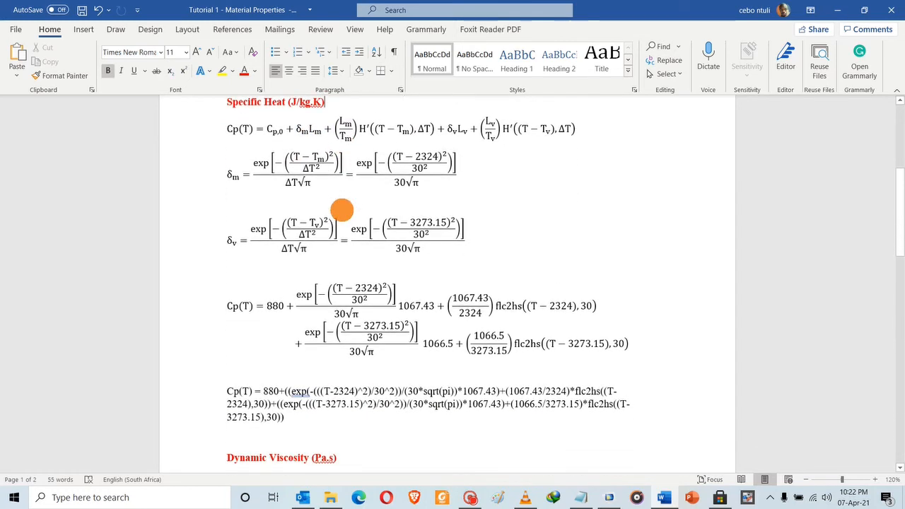
scroll(342, 207, "up", 2)
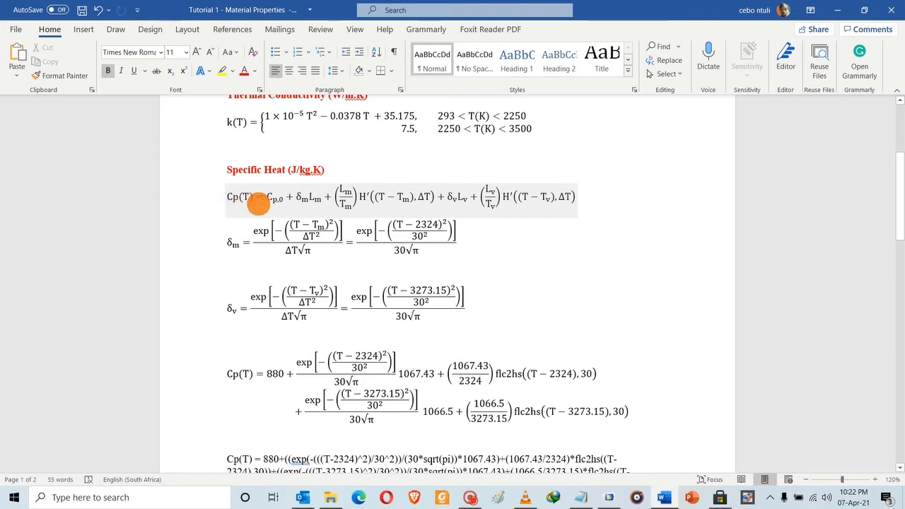
left_click_drag(268, 197, 280, 195)
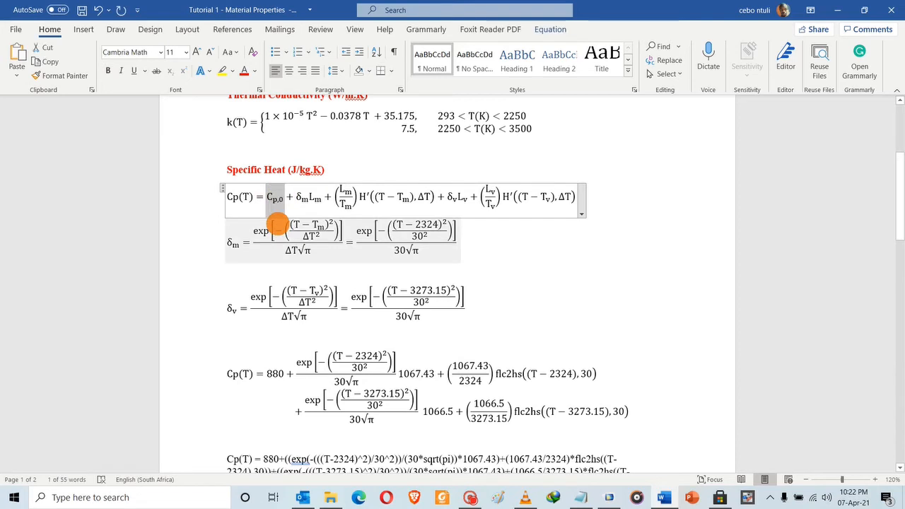
left_click(292, 198)
left_click(292, 227)
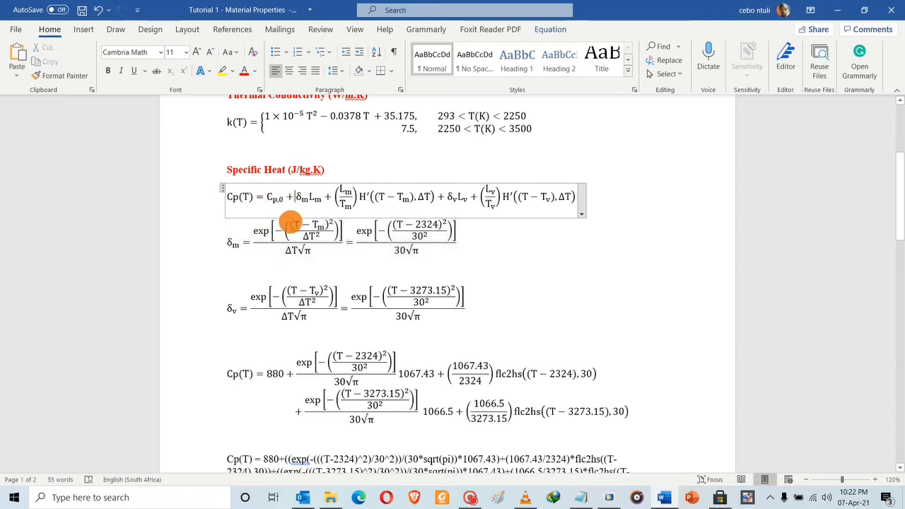
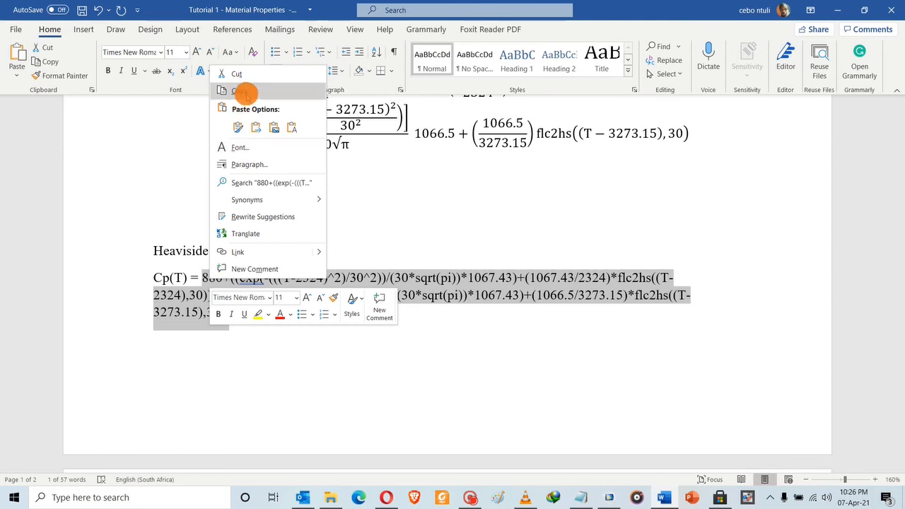
Step: Copy the plain-text Cp(T) expression starting with 880 from Word, switch to COMSOL and add an Analytic function to the Basic property group
left_click(241, 91)
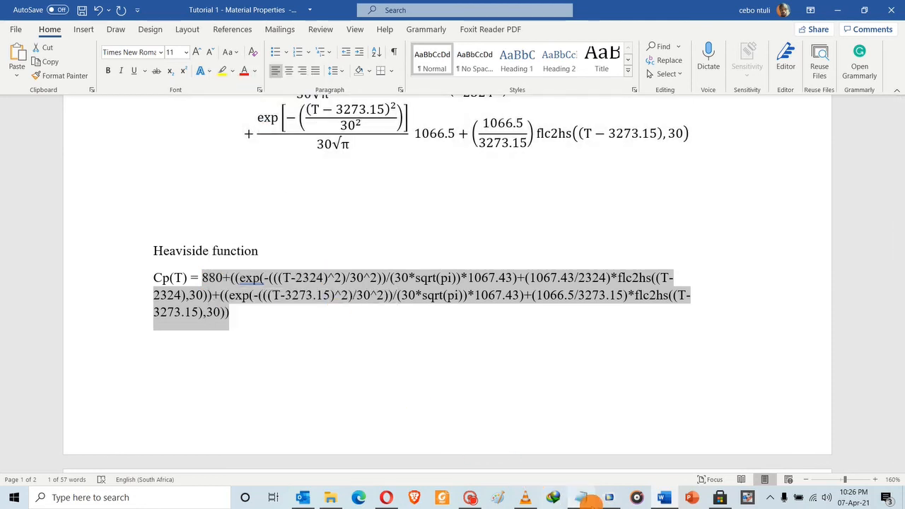
left_click(582, 496)
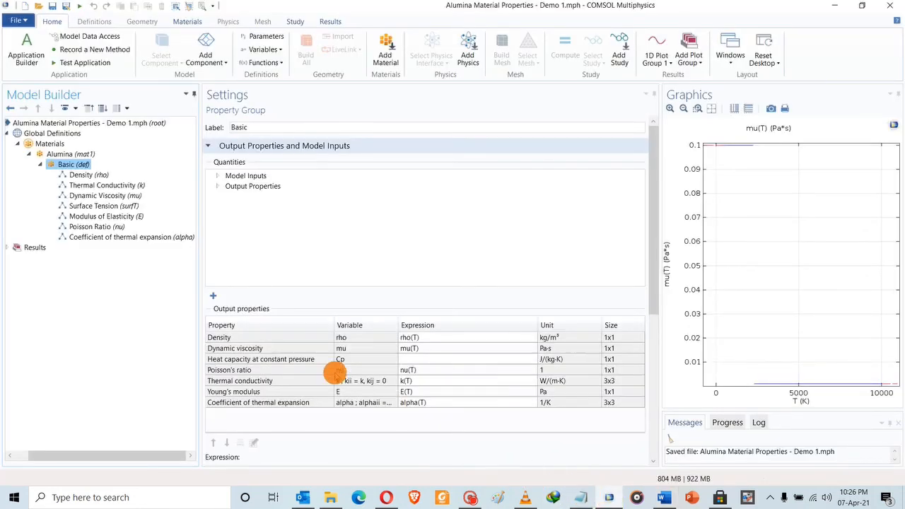
left_click(74, 164)
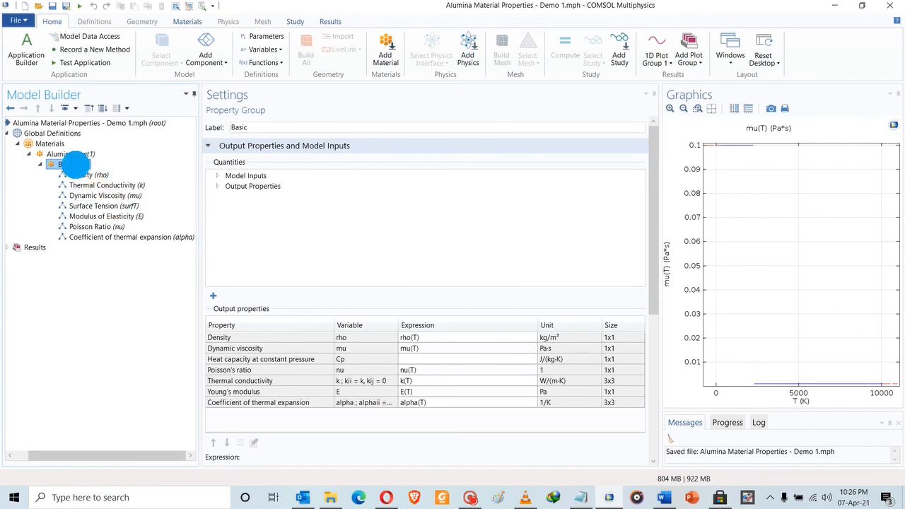
right_click(76, 165)
mouse_move(111, 175)
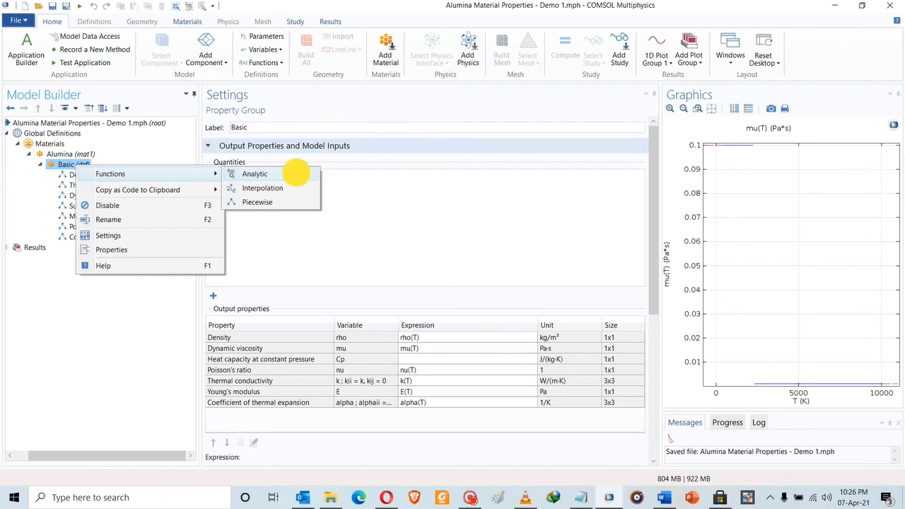
left_click(294, 174)
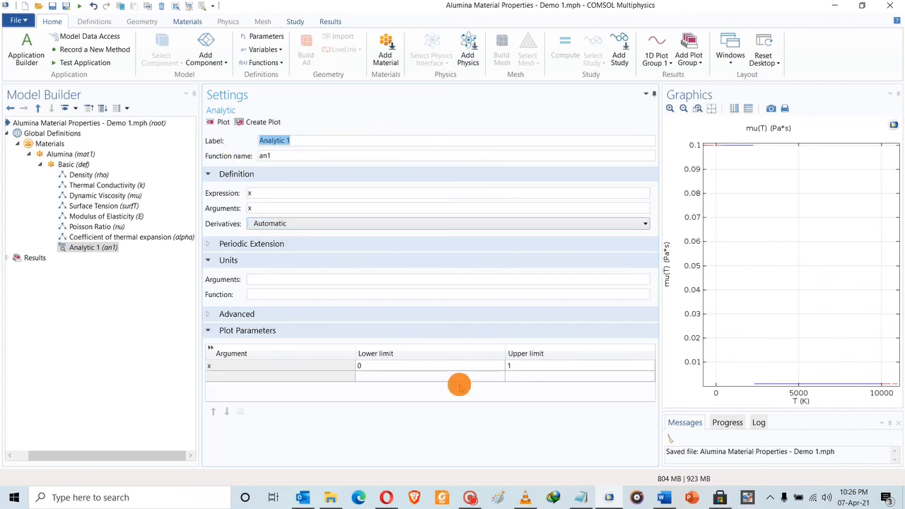
Step: Replace the Analytic function's default expression with the copied Cp(T) expression starting with 880
left_click(251, 195)
left_click_drag(251, 194, 228, 199)
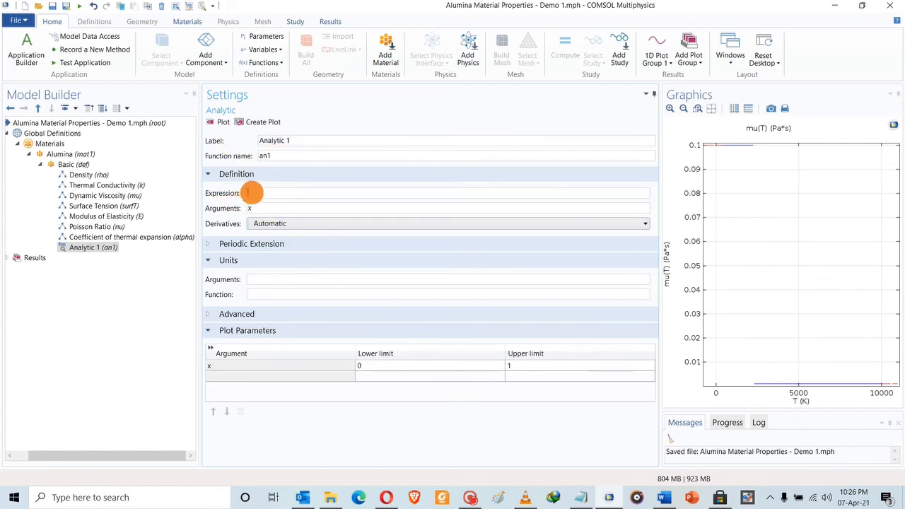
right_click(249, 194)
left_click(204, 229)
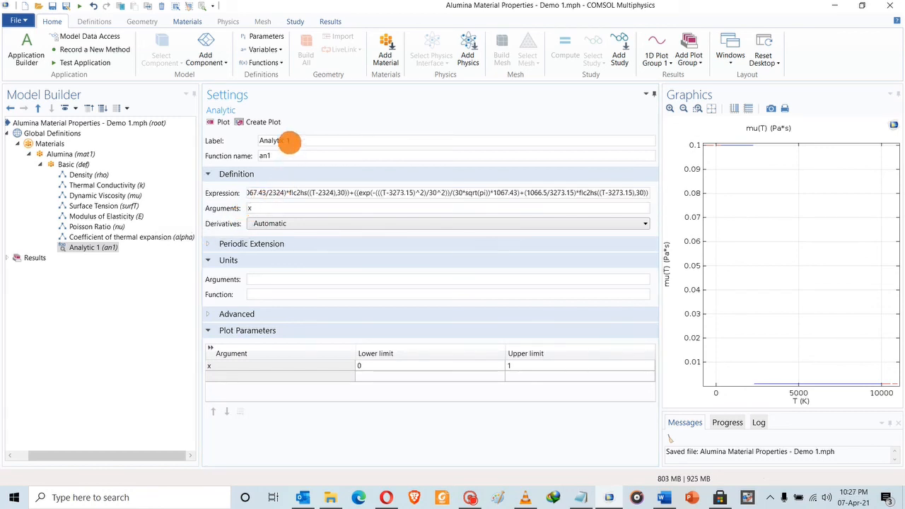
Step: Label the analytic function Heat Capacity and name the function Cp
left_click_drag(303, 139, 242, 145)
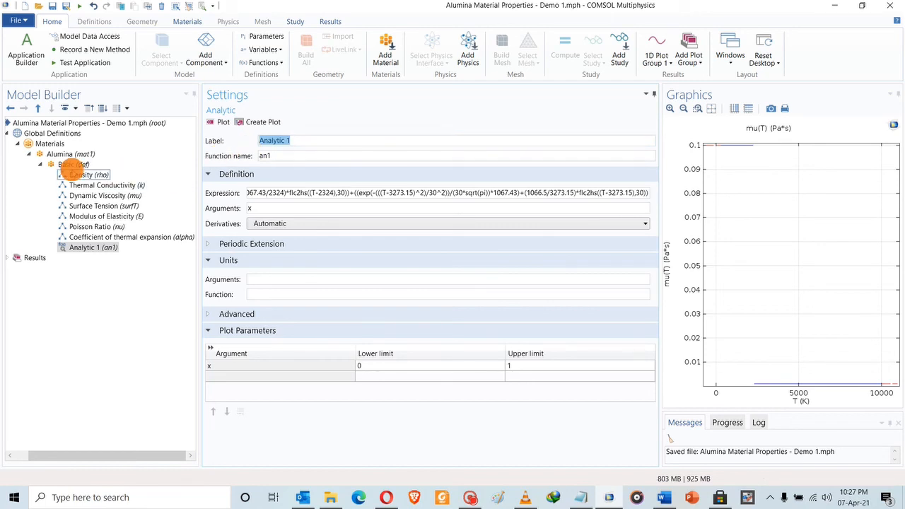
left_click(72, 163)
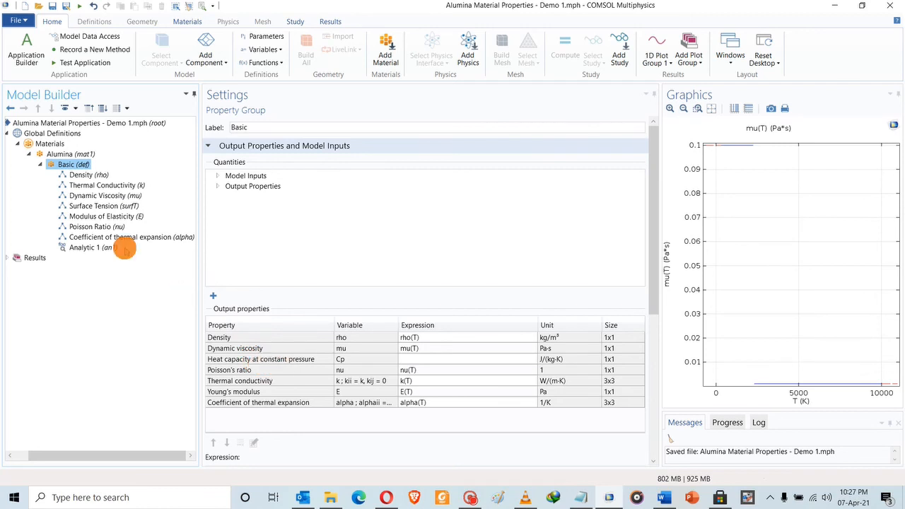
left_click(97, 248)
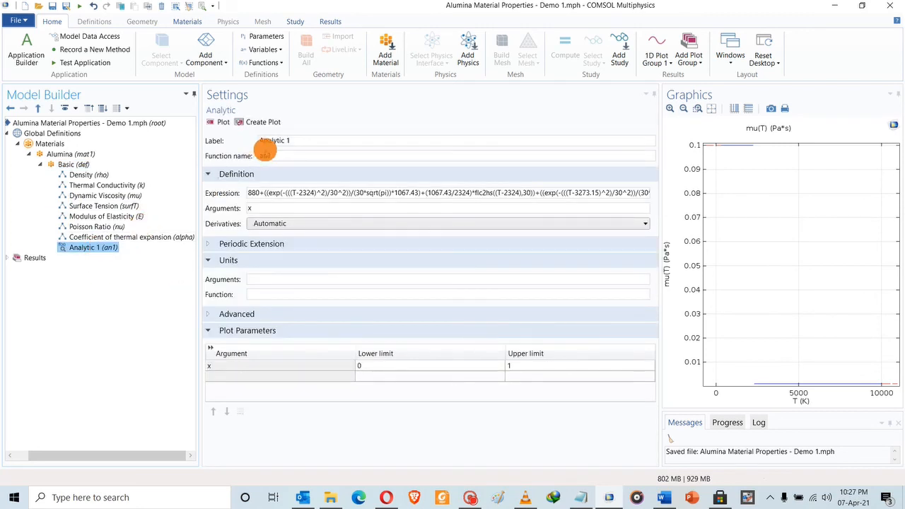
left_click_drag(299, 140, 162, 159)
type("Heat Capacity")
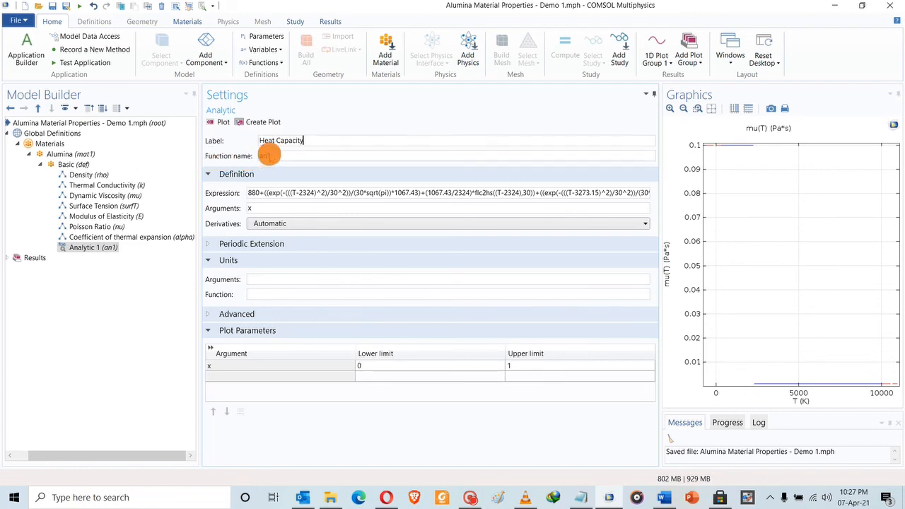
left_click_drag(273, 156, 227, 159)
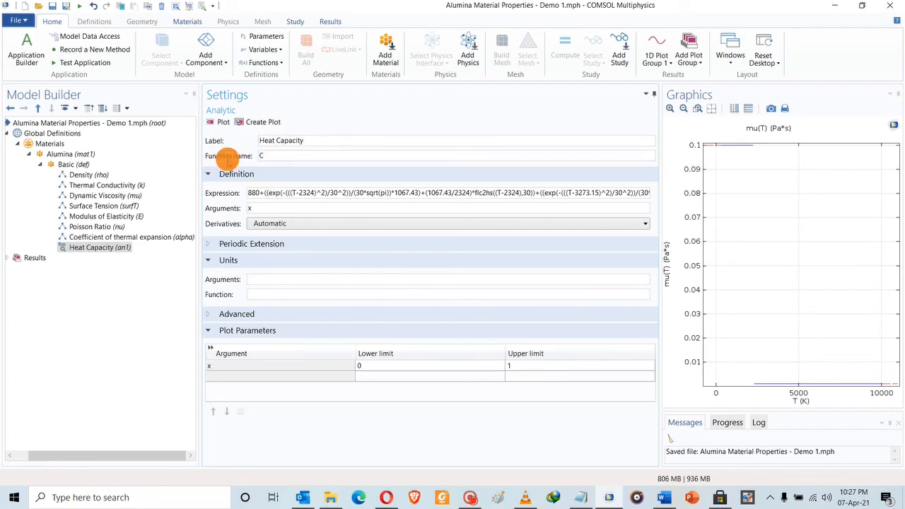
Step: Set the Heat Capacity function's argument to T, with argument unit K and function unit J/(kg*K)
left_click_drag(256, 208, 242, 209)
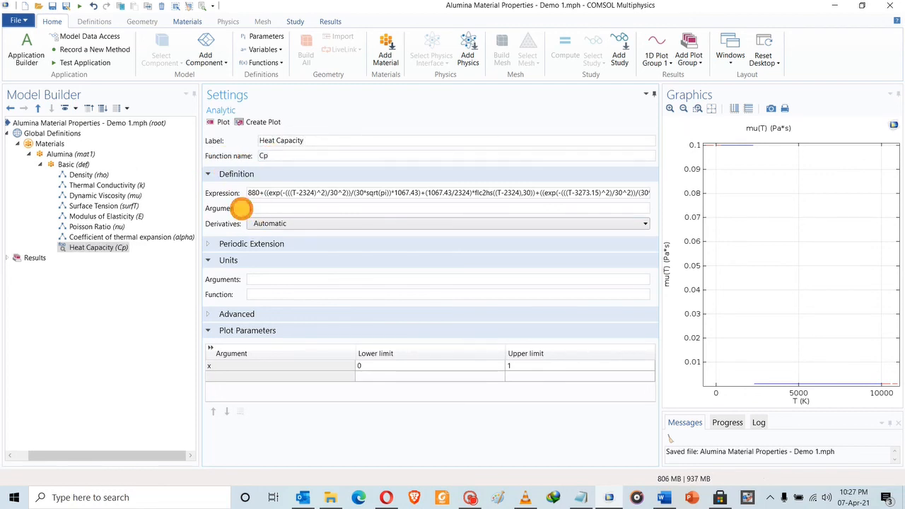
type("T")
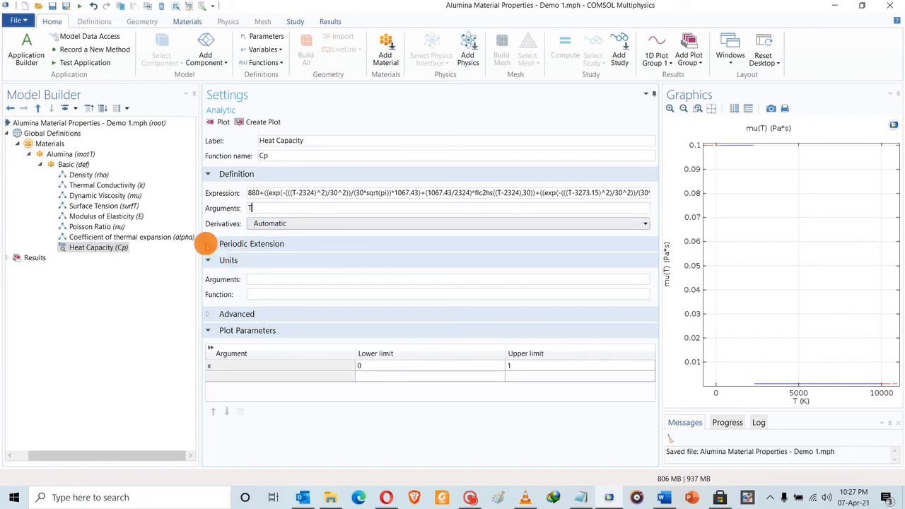
left_click(261, 281)
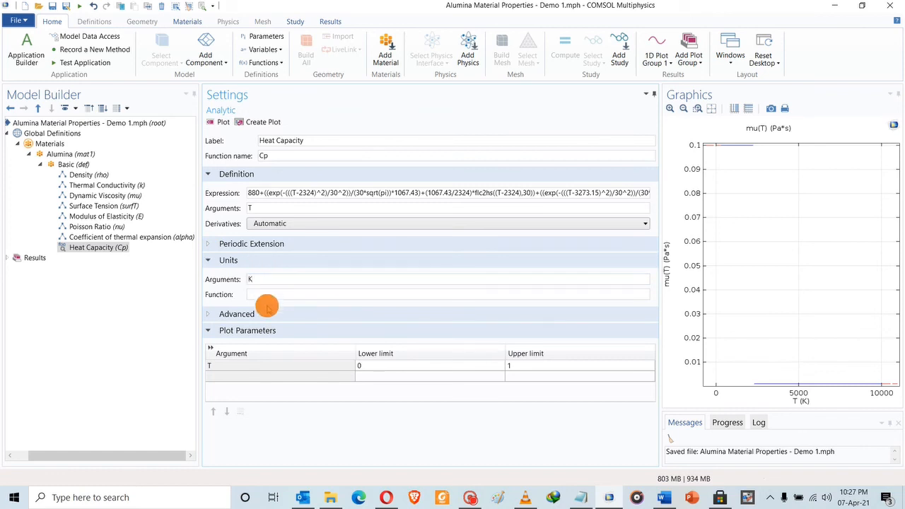
left_click(266, 295)
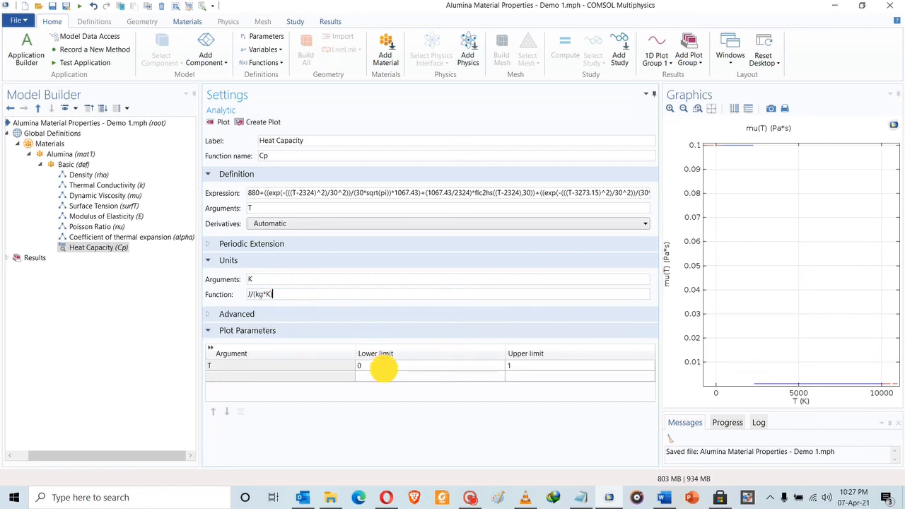
Step: Set the plot range of T from 293 to 10000 and plot the Heat Capacity function
left_click(384, 367)
left_click(384, 366)
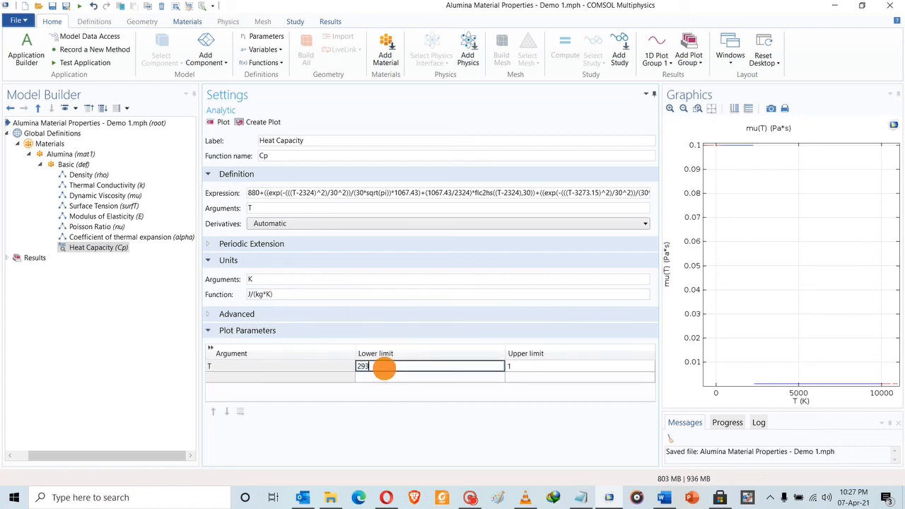
left_click(564, 366)
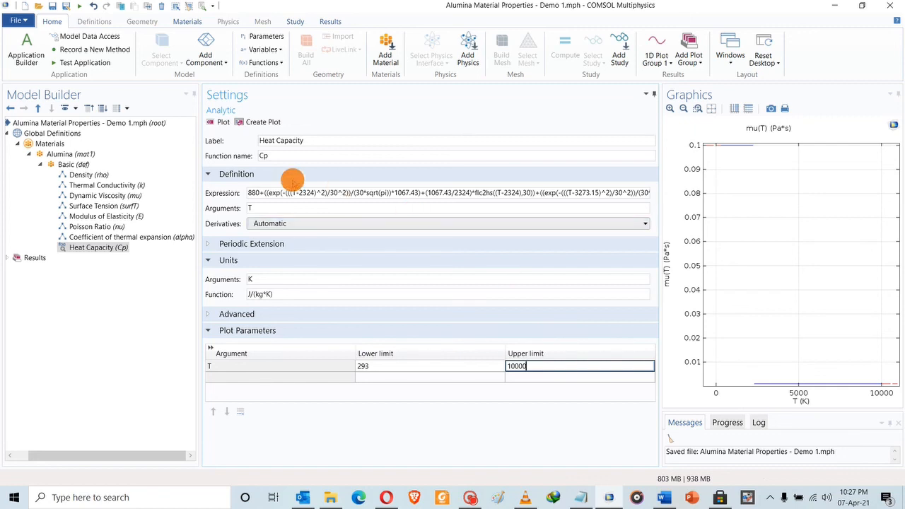
left_click(219, 122)
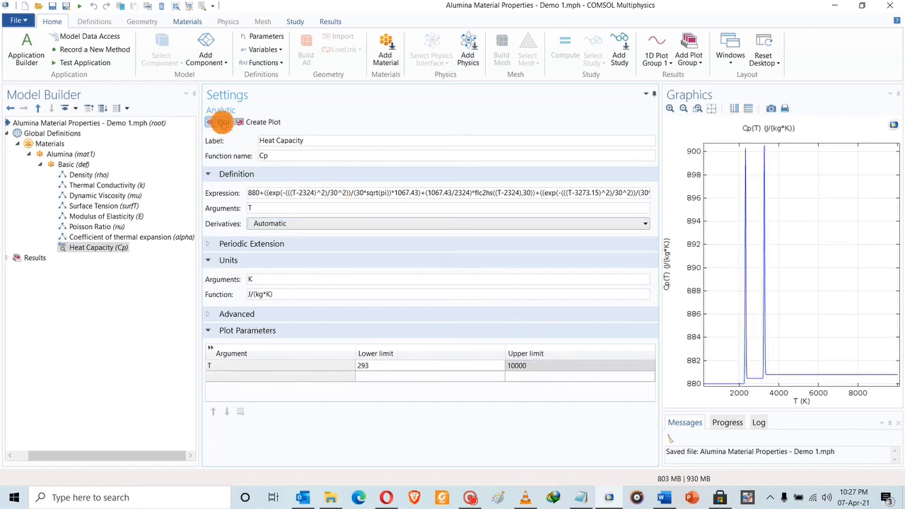
Step: Examine the Cp(T) plot in an enlarged graphics area and the flc2hs term in the Heat Capacity expression
left_click_drag(660, 141, 412, 192)
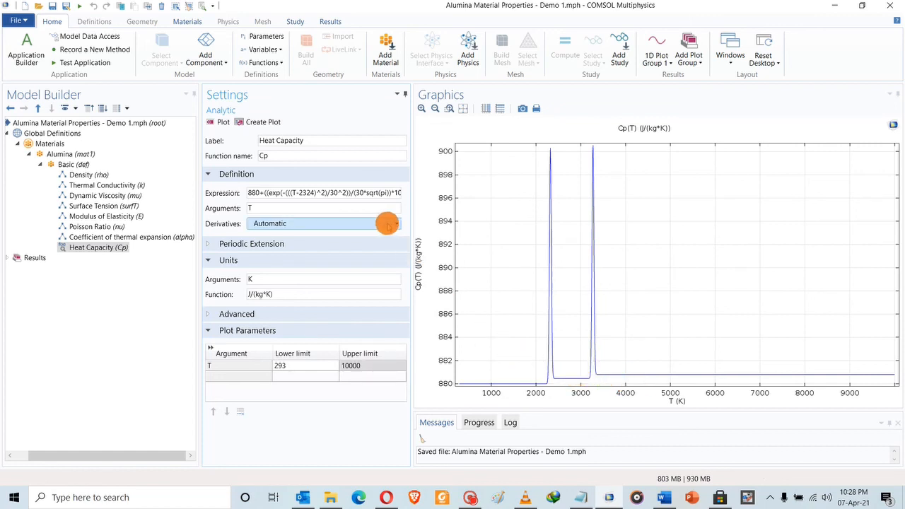
left_click_drag(411, 227, 772, 220)
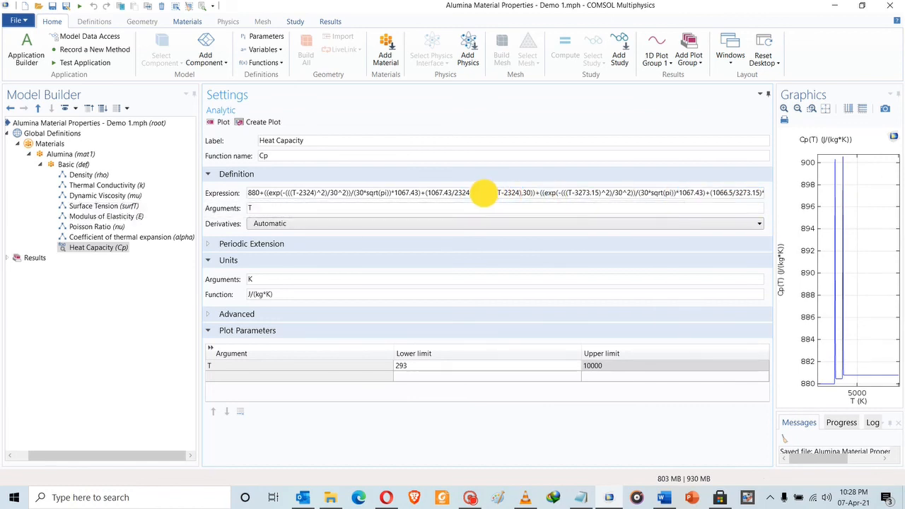
double_click(479, 193)
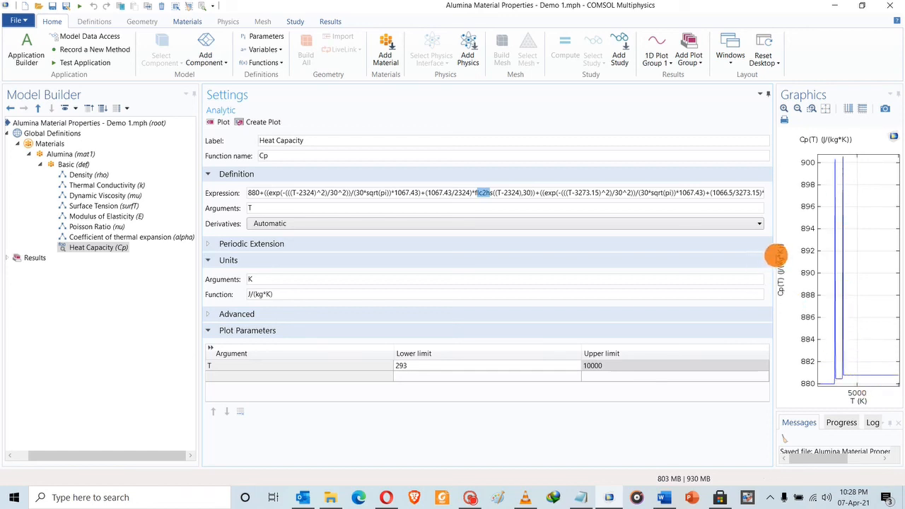
left_click_drag(776, 256, 432, 277)
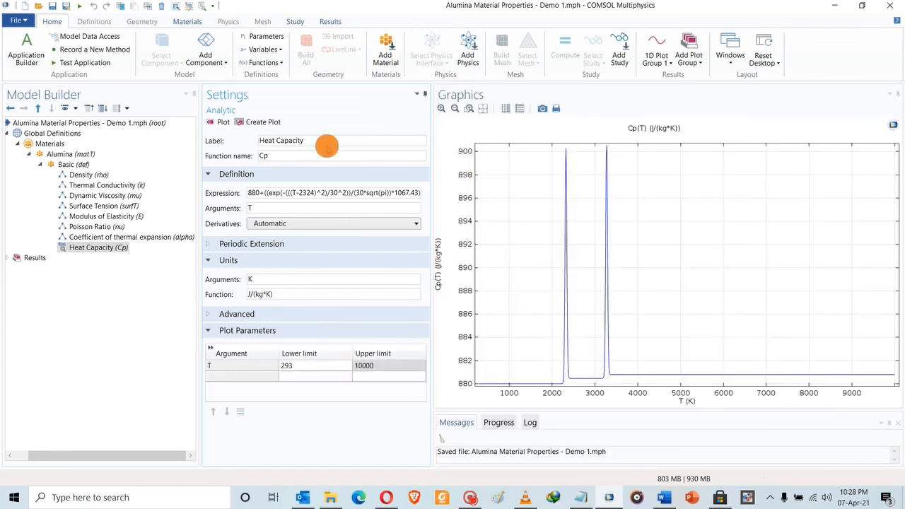
Step: In the Basic output properties, set the heat capacity at constant pressure to Cp(T)
left_click(71, 164)
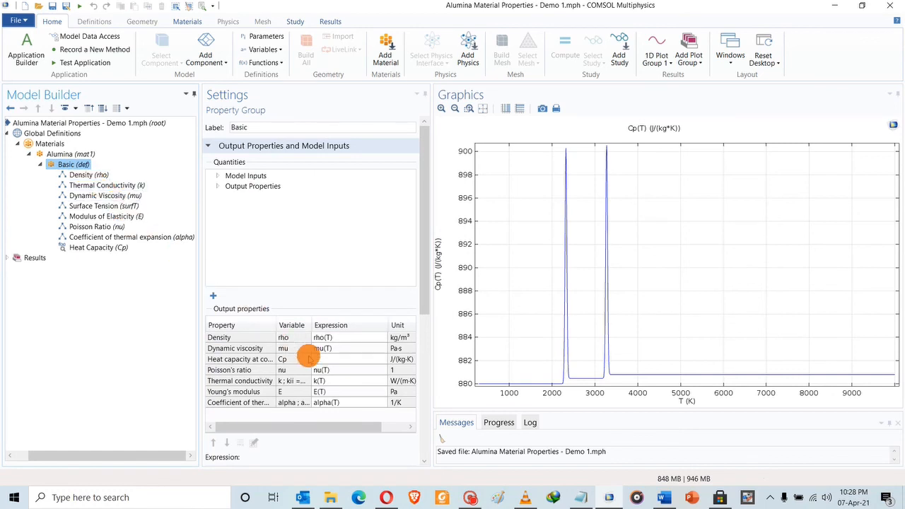
left_click(322, 360)
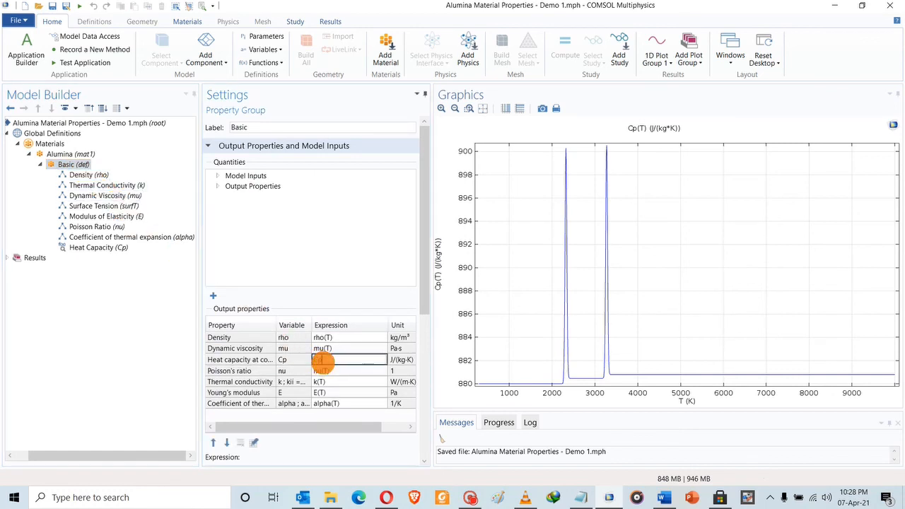
left_click(345, 401)
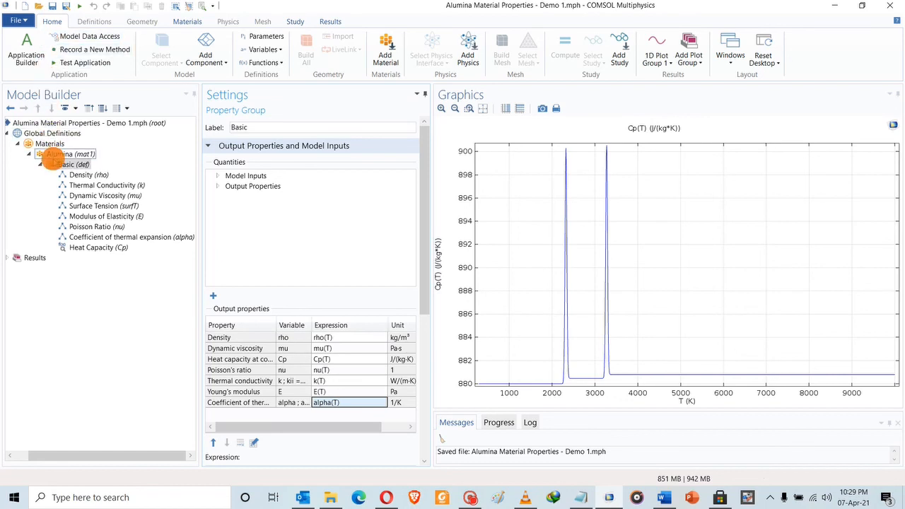
Step: Review the Alumina material's contents and relabel the material as Alumina Demo
left_click(64, 155)
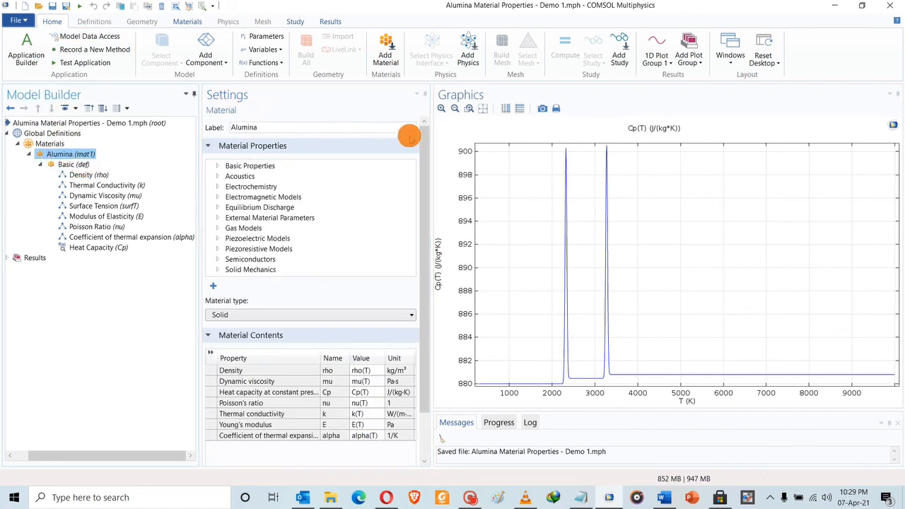
left_click_drag(433, 130, 488, 118)
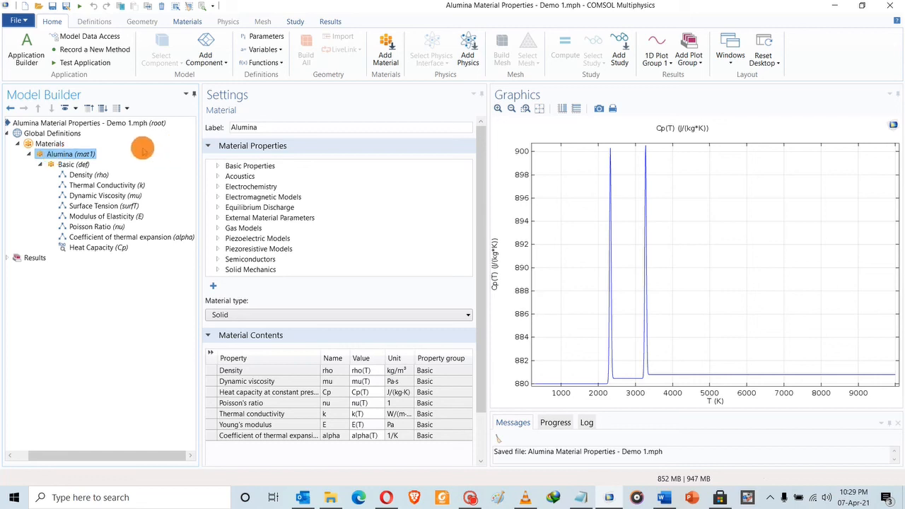
left_click(260, 126)
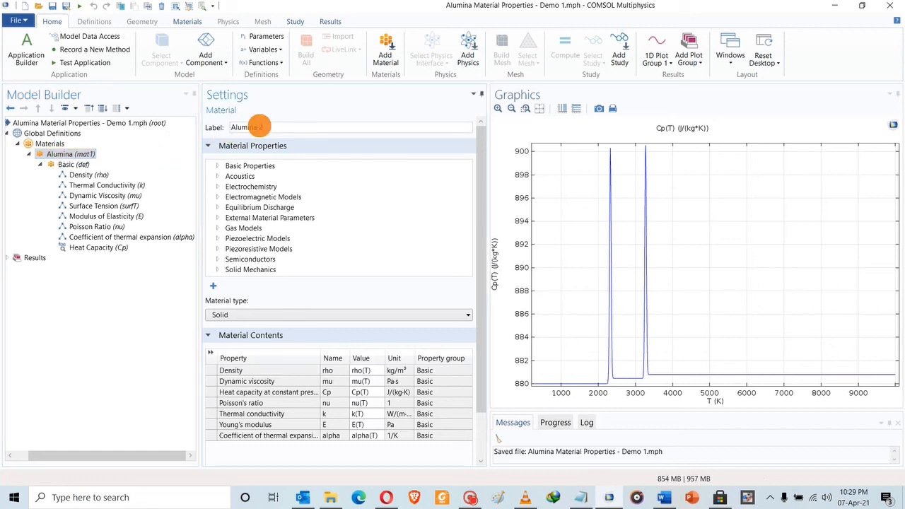
key("BackSpace")
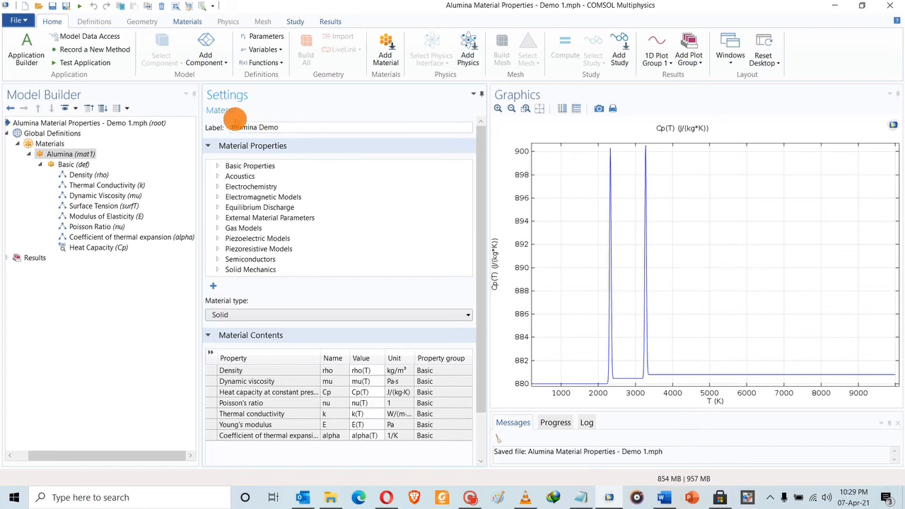
left_click(51, 156)
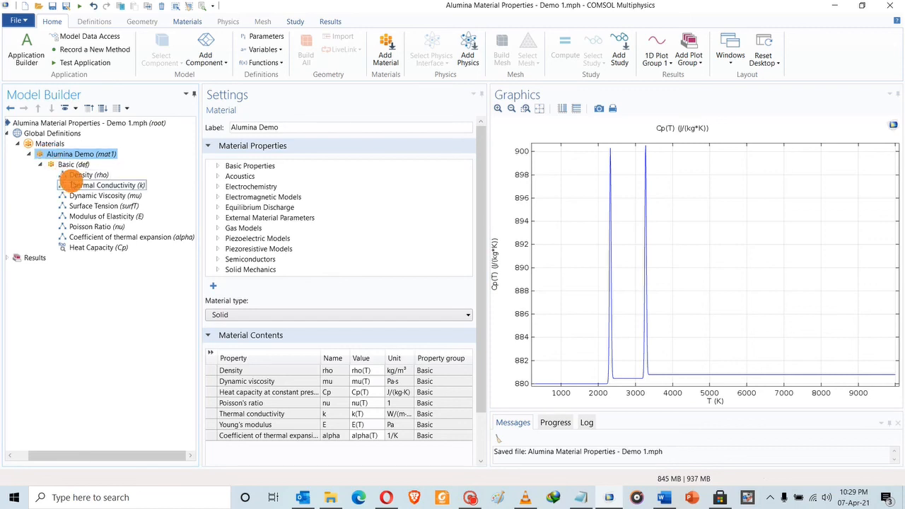
Step: Add the Alumina Demo material to the user-defined material library
left_click(78, 185)
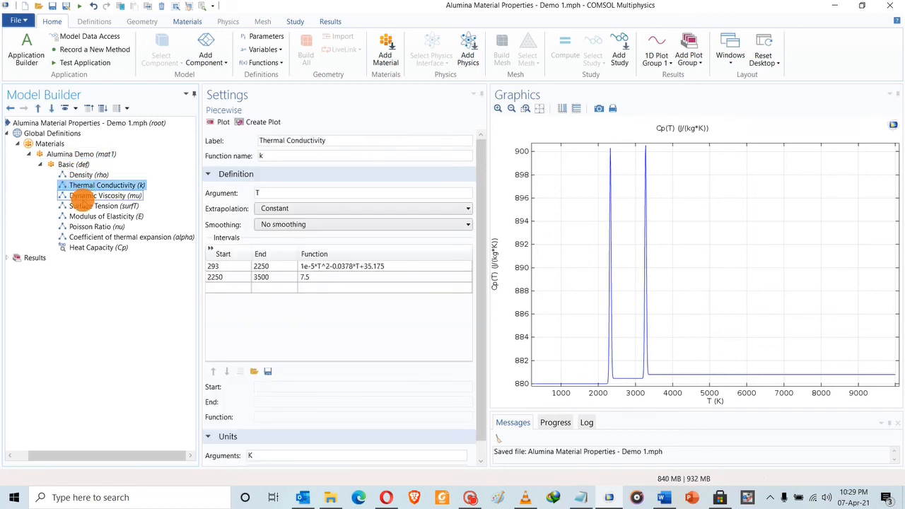
left_click(78, 195)
left_click(48, 153)
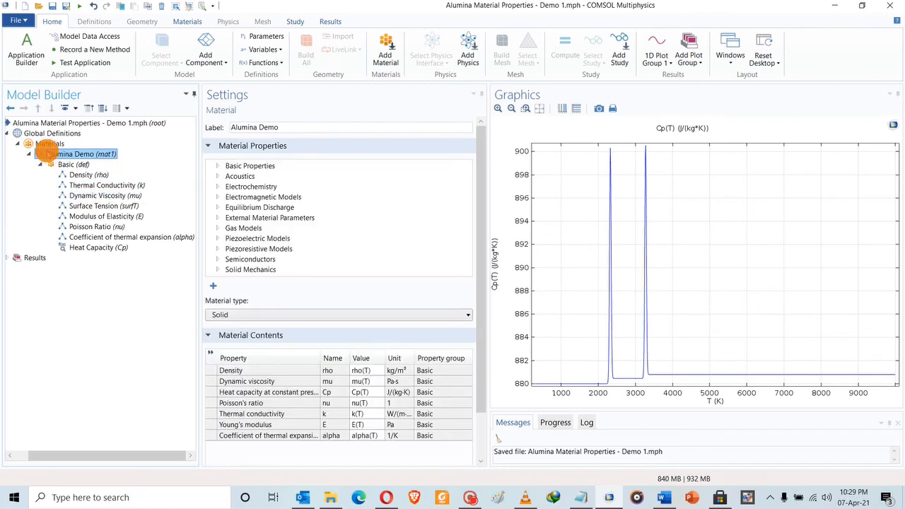
right_click(48, 153)
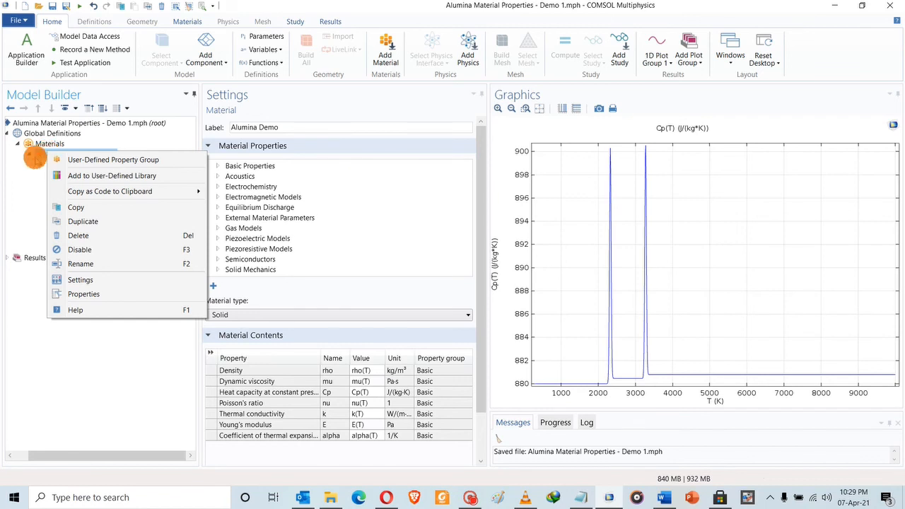
left_click(56, 154)
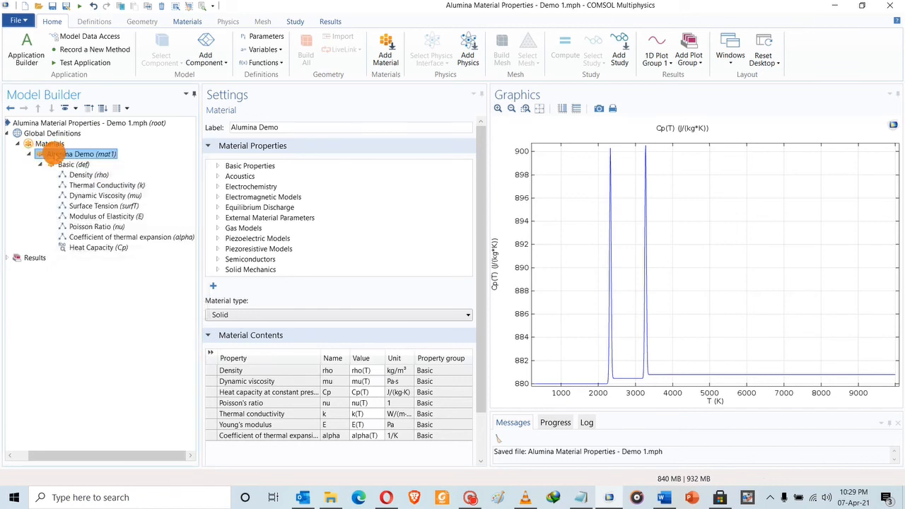
right_click(53, 154)
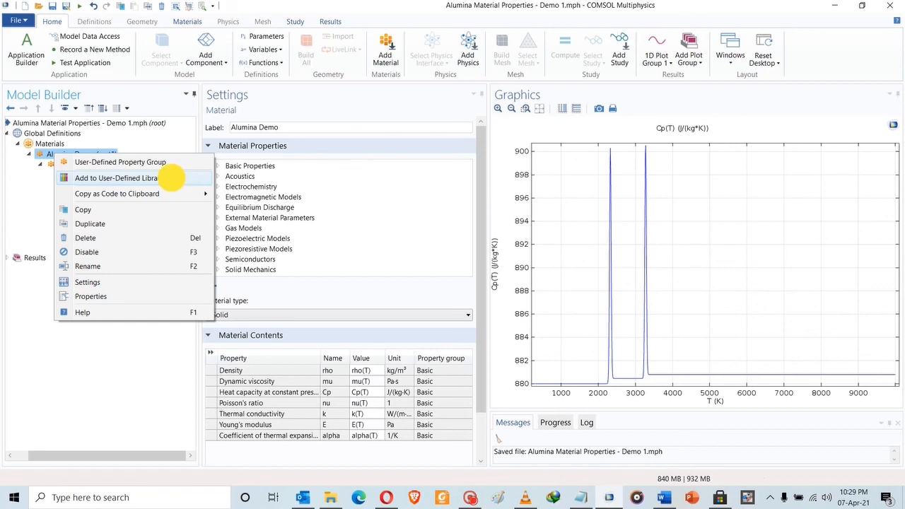
left_click(171, 178)
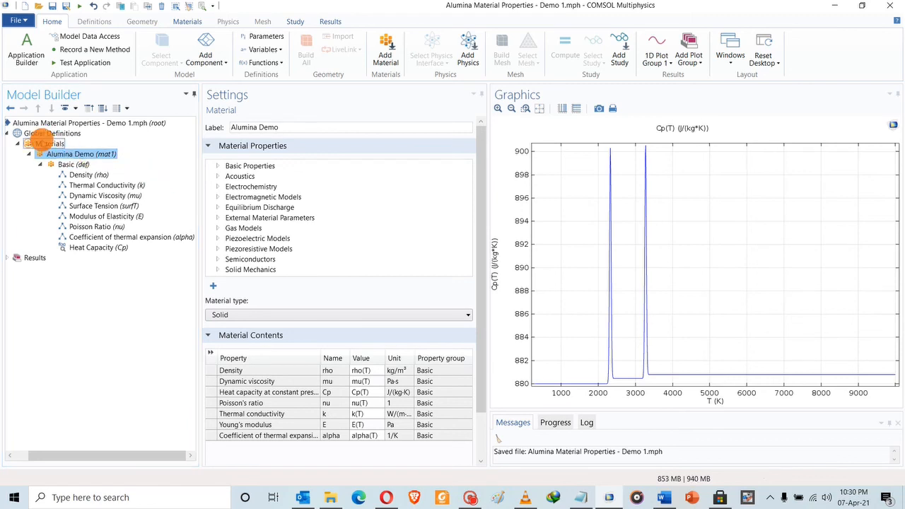
Step: Start adding a global material and list the materials stored in the User-Defined Library
left_click(44, 143)
right_click(41, 143)
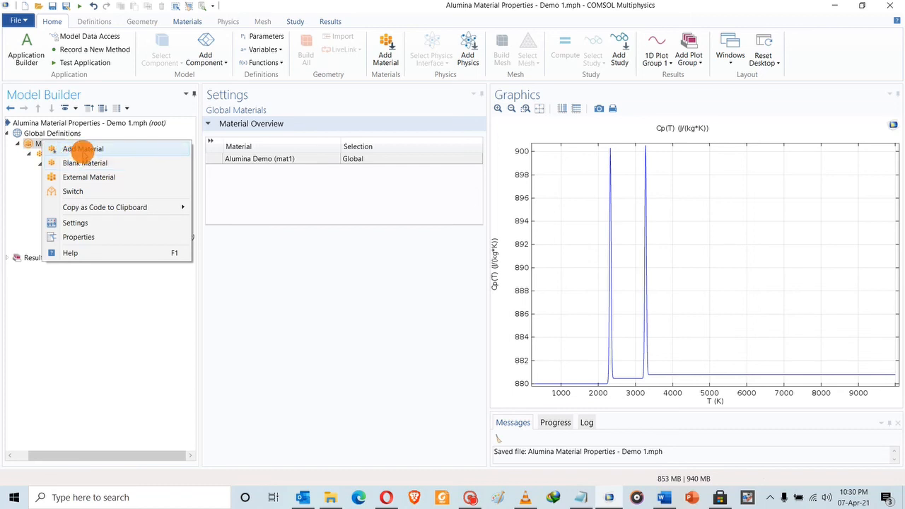
left_click(77, 149)
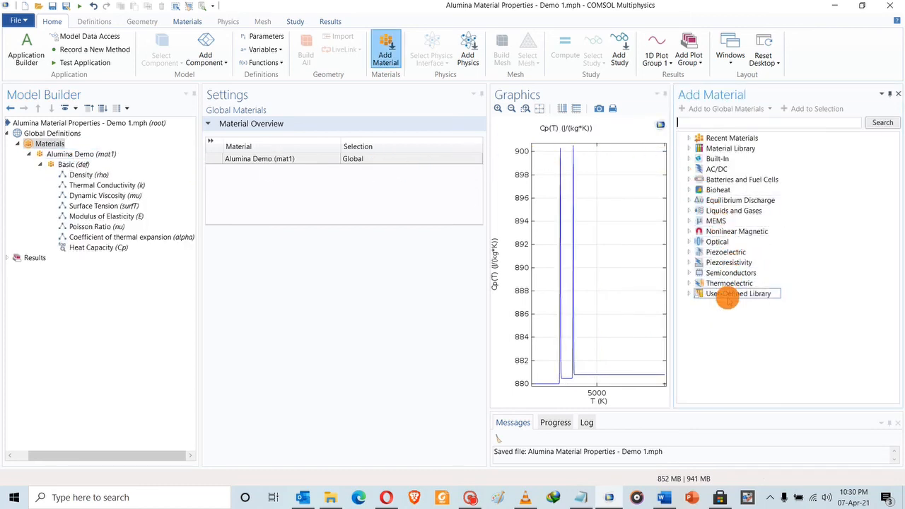
left_click(688, 294)
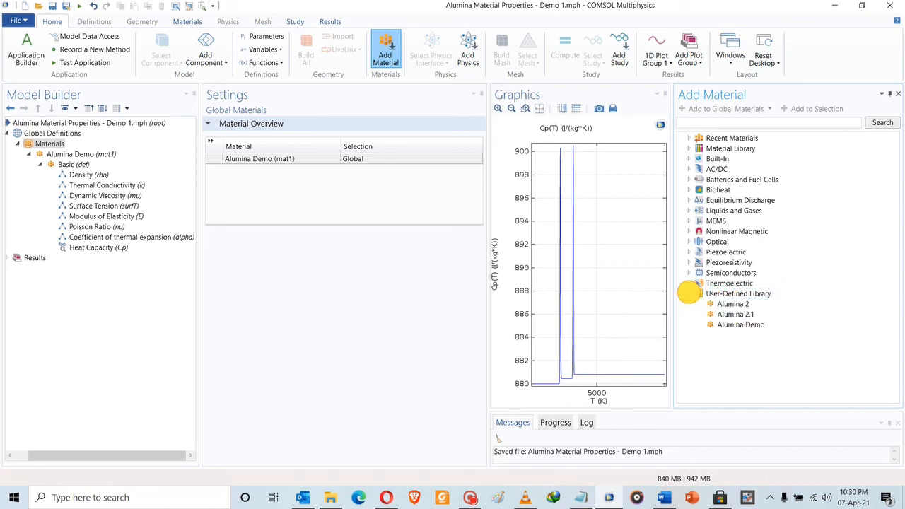
Step: Delete the Alumina Demo material from the model's global materials and confirm the deletion
left_click(753, 324)
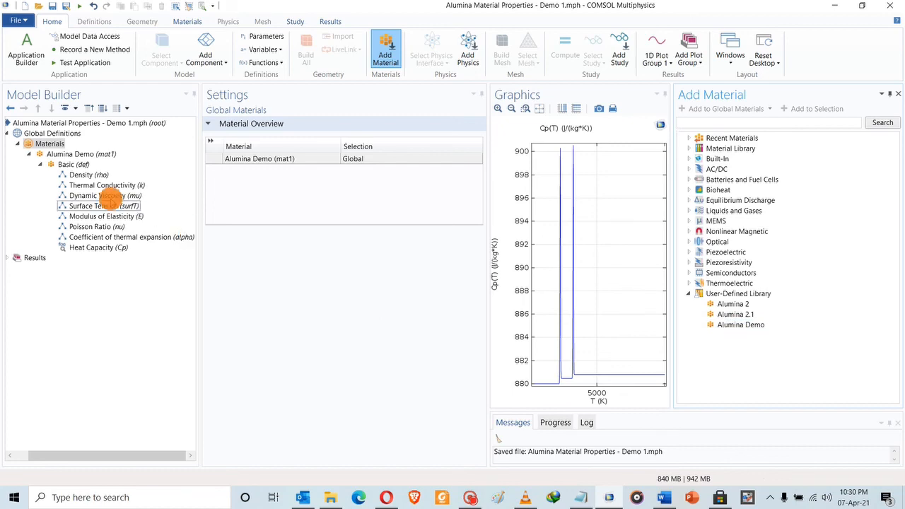
left_click(45, 155)
right_click(47, 156)
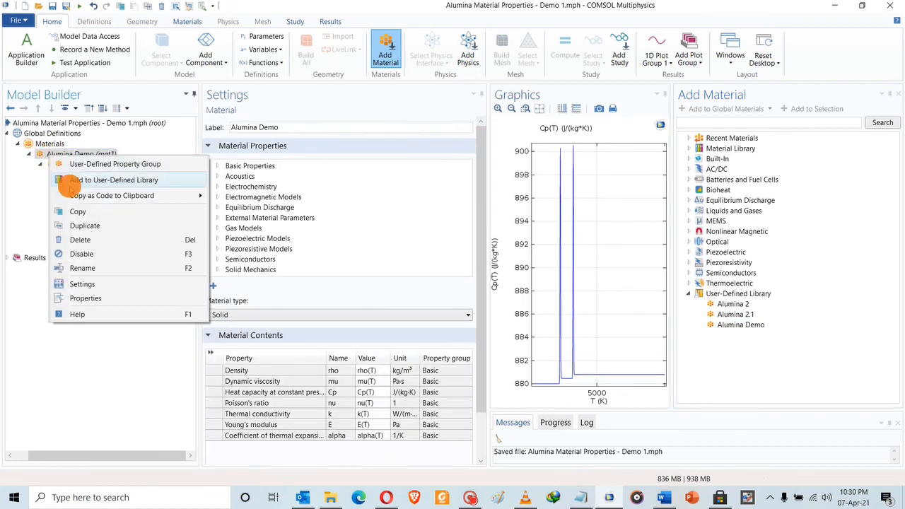
left_click(81, 241)
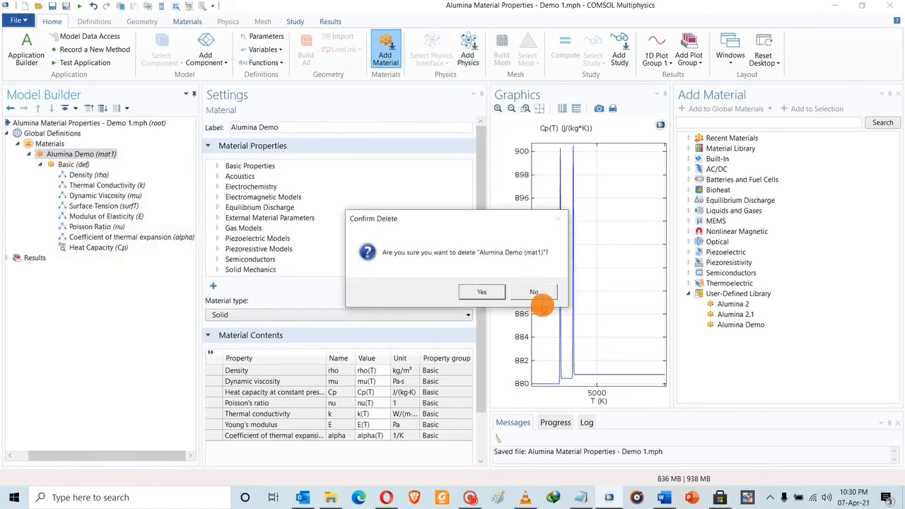
left_click(491, 292)
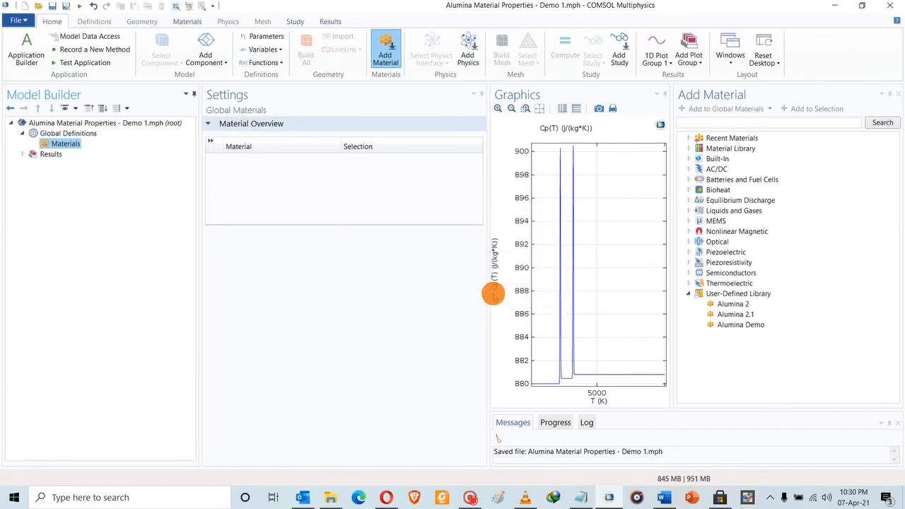
Step: Add Alumina Demo from the User-Defined Library to the global materials and expand its Basic property group to list the functions
left_click(738, 324)
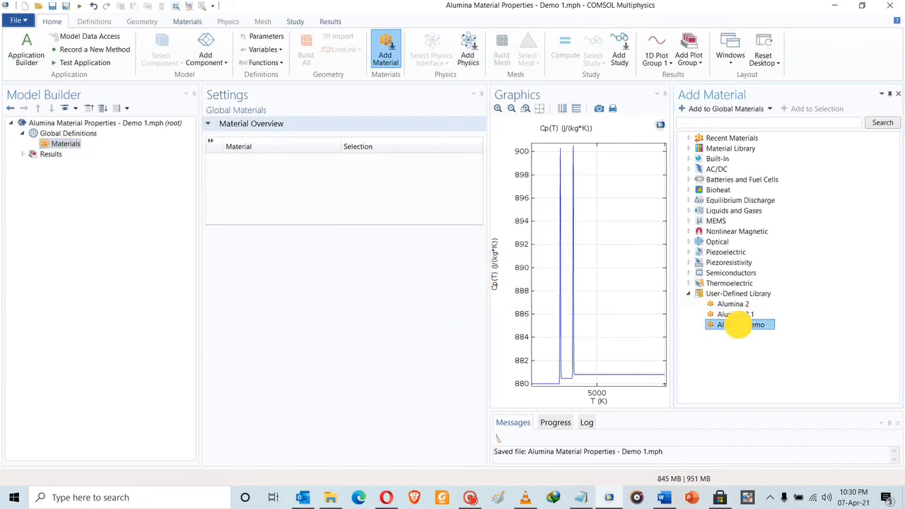
double_click(737, 325)
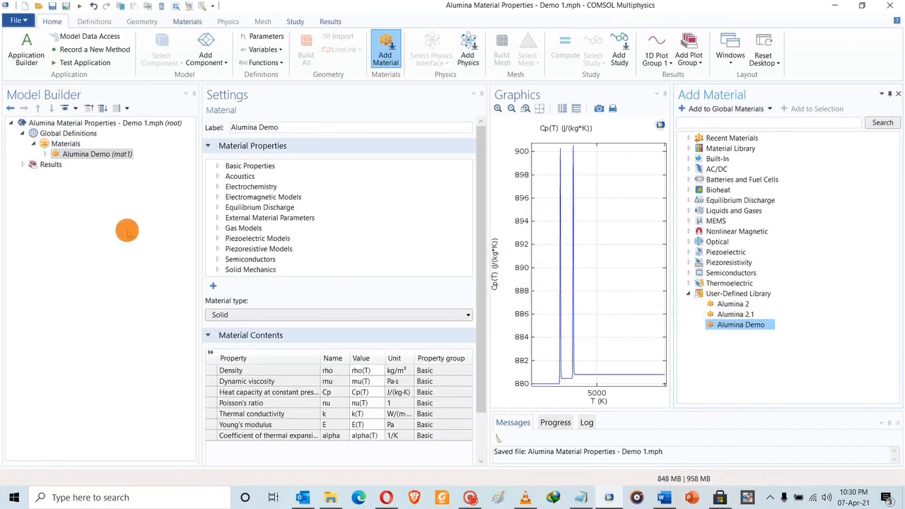
left_click(45, 154)
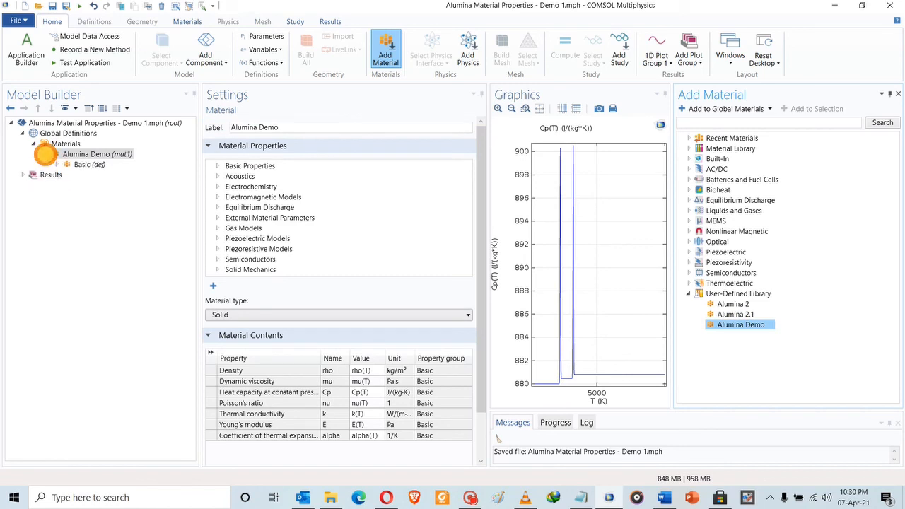
left_click(55, 164)
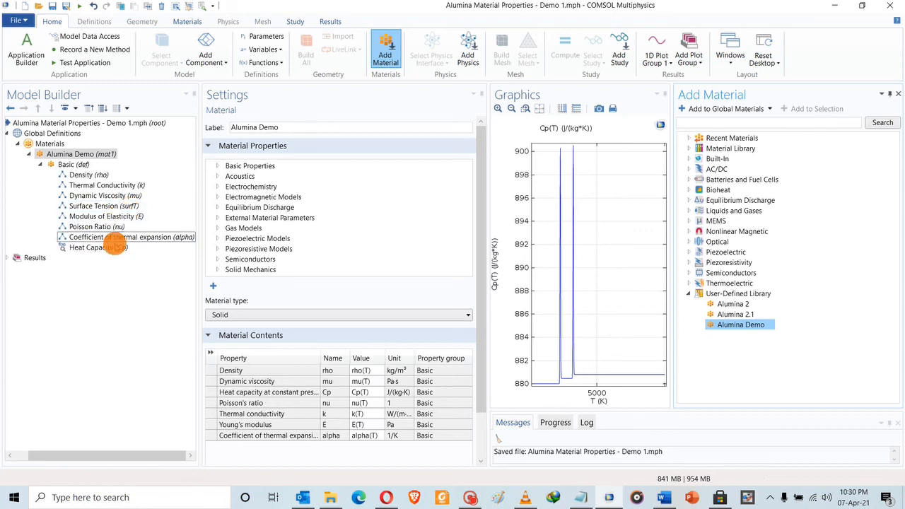
Step: Review the re-added material's Heat Capacity function and the output properties of its Basic property group
left_click(107, 251)
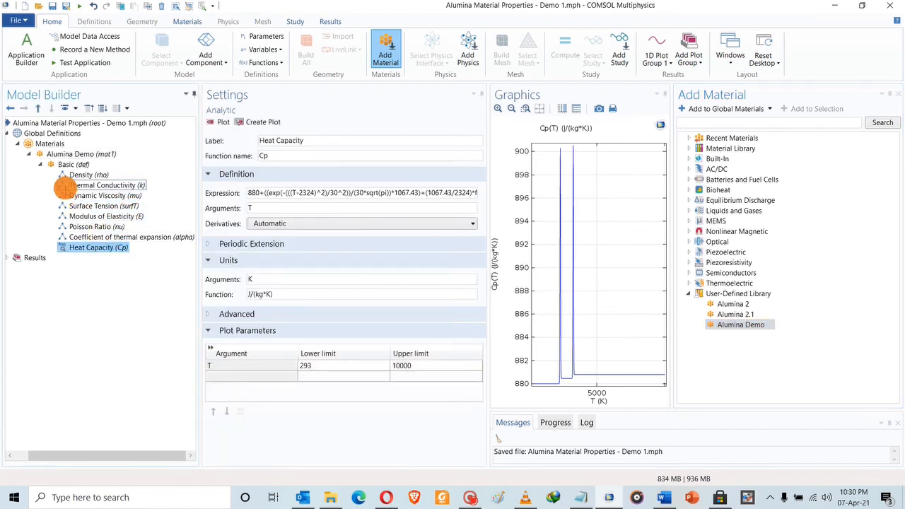
left_click(55, 167)
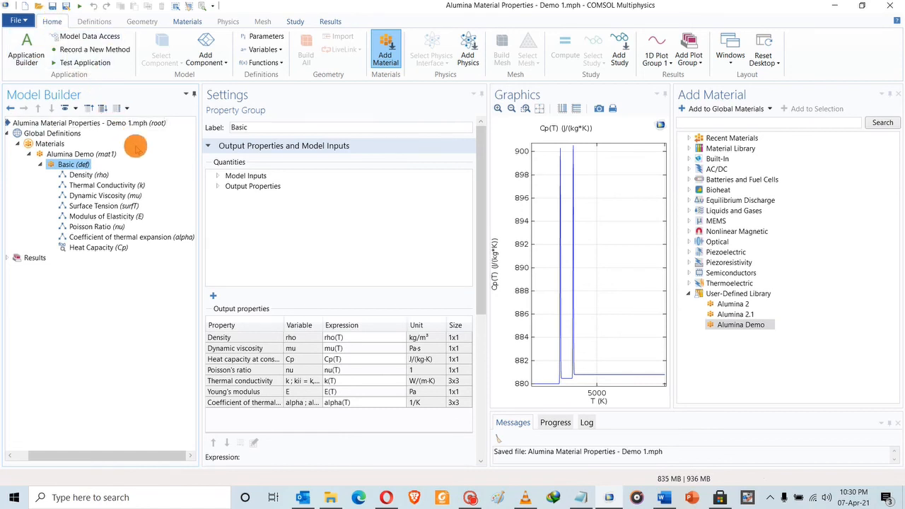
left_click(241, 187)
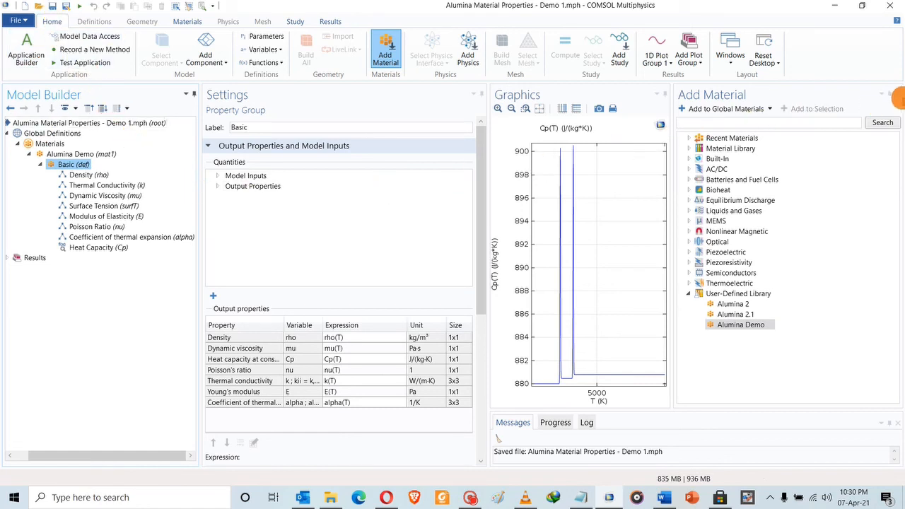